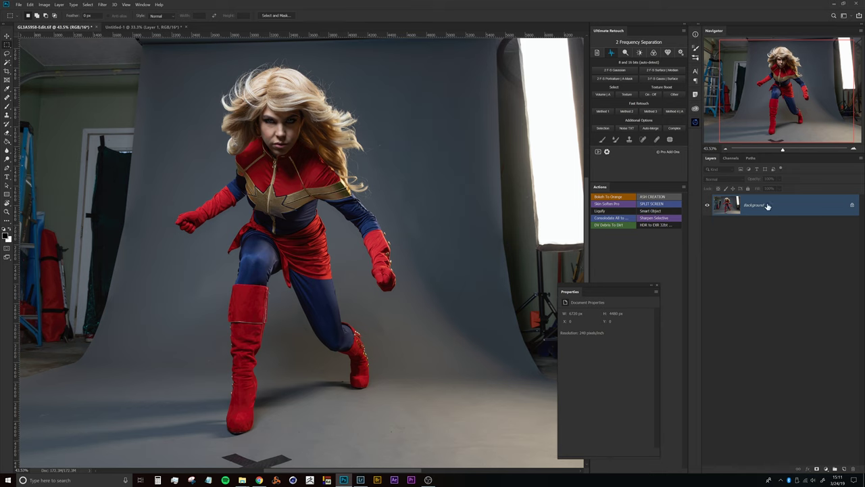
Duplicate the background layer and select the costumed woman on the copy.
{"action": "key", "text": "ctrl+j"}
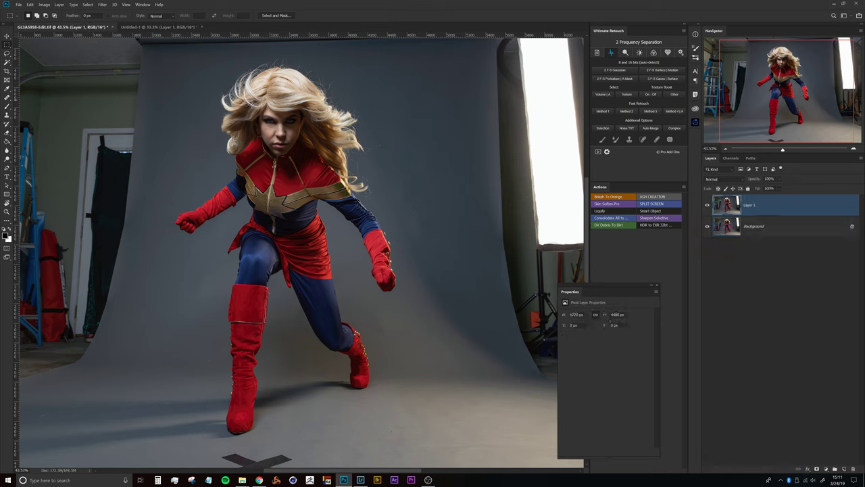
{"action": "key", "text": "w"}
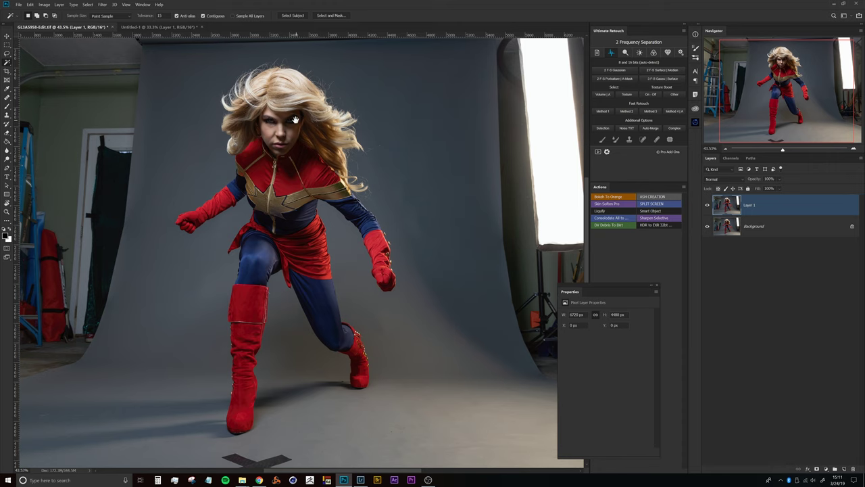
{"action": "left_click_drag", "start_coordinate": [296, 120], "coordinate": [297, 112]}
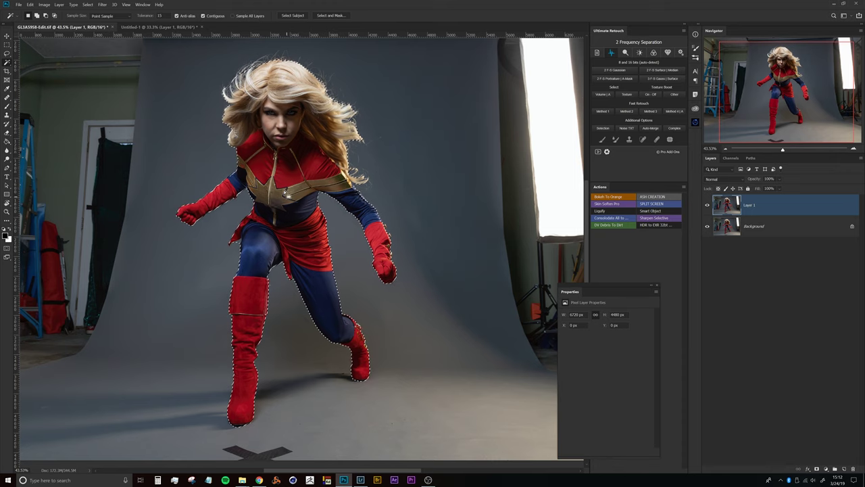
Add the red sash's curled tip to the selection and subtract the backdrop gap between the sash and the bent thigh.
{"action": "left_click_drag", "start_coordinate": [258, 228], "coordinate": [274, 260]}
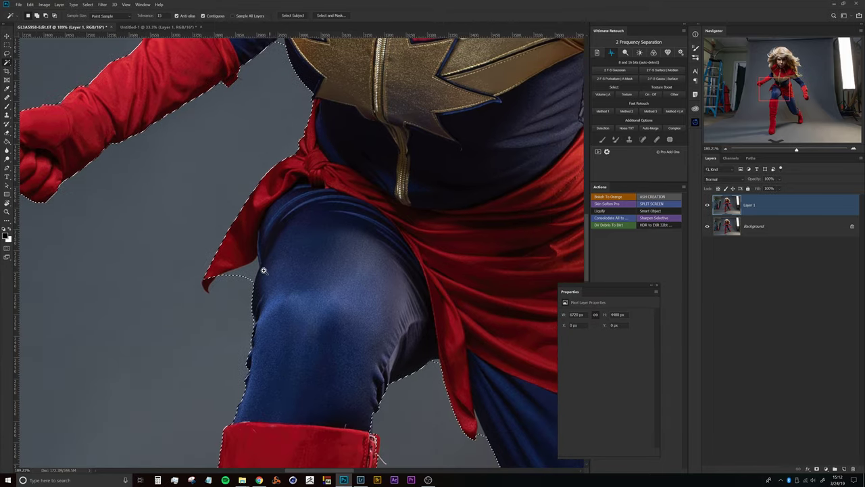
{"action": "scroll", "coordinate": [273, 260], "scroll_direction": "up", "scroll_amount": 5}
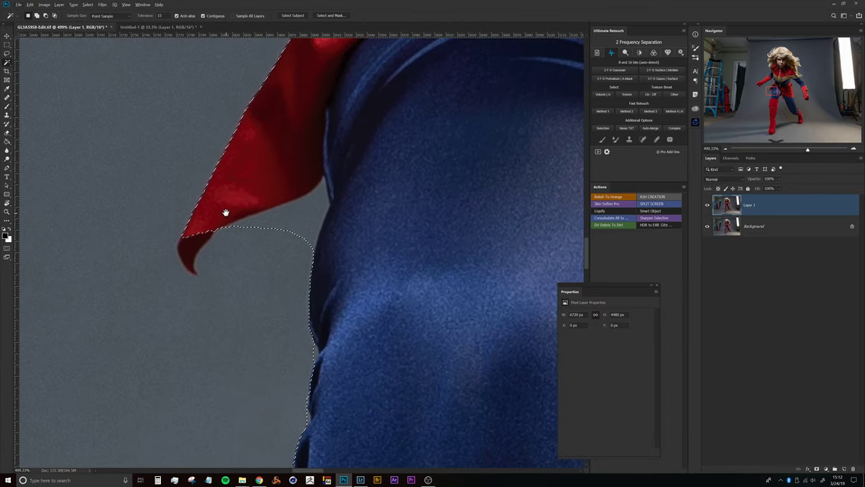
{"action": "left_click_drag", "start_coordinate": [226, 212], "coordinate": [193, 246]}
{"action": "scroll", "coordinate": [256, 216], "scroll_direction": "down", "scroll_amount": 7}
{"action": "left_click_drag", "start_coordinate": [325, 211], "coordinate": [219, 198]}
{"action": "left_click_drag", "start_coordinate": [318, 238], "coordinate": [258, 305]}
{"action": "scroll", "coordinate": [297, 257], "scroll_direction": "up", "scroll_amount": 7}
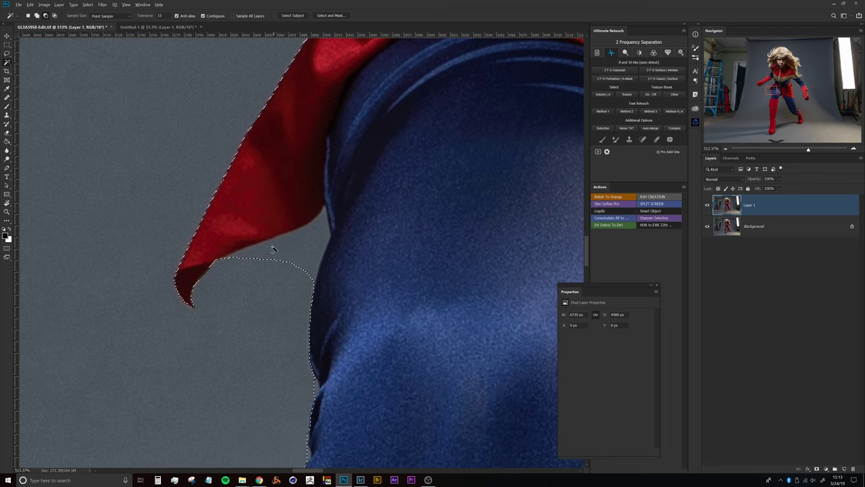
{"action": "left_click", "coordinate": [297, 251], "text": "alt"}
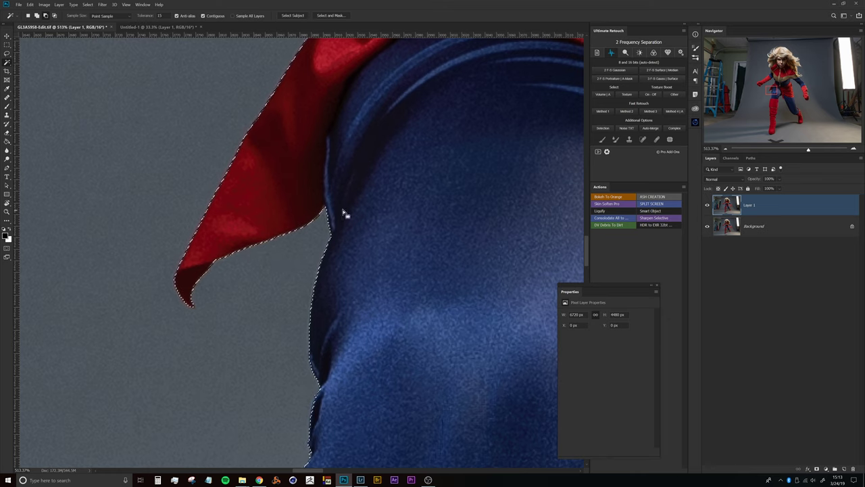
Check the selection edge between the thighs, around the hanging sash end and along the front boot's zipper.
{"action": "scroll", "coordinate": [344, 212], "scroll_direction": "down", "scroll_amount": 5}
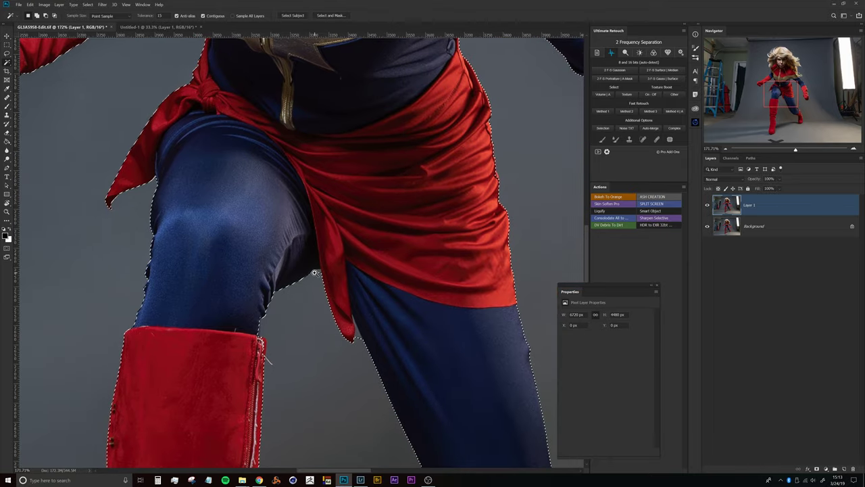
{"action": "scroll", "coordinate": [317, 269], "scroll_direction": "up", "scroll_amount": 5}
{"action": "scroll", "coordinate": [321, 277], "scroll_direction": "down", "scroll_amount": 2}
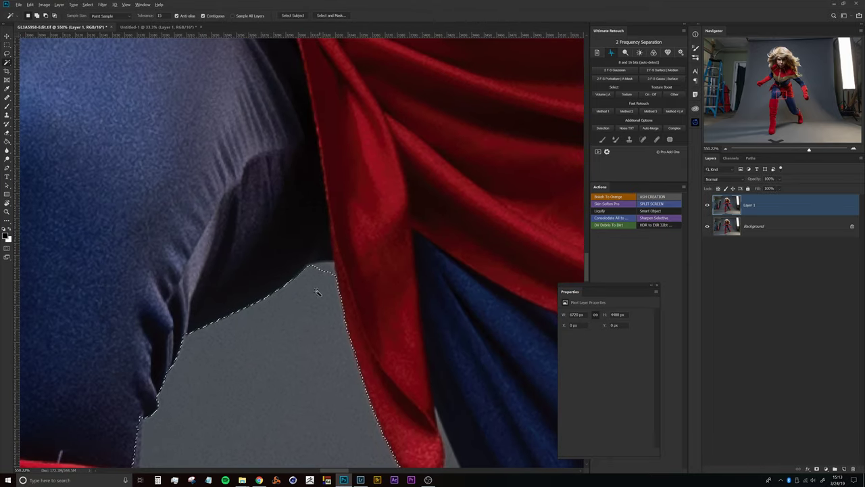
{"action": "scroll", "coordinate": [277, 297], "scroll_direction": "down", "scroll_amount": 3}
{"action": "scroll", "coordinate": [236, 280], "scroll_direction": "up", "scroll_amount": 4}
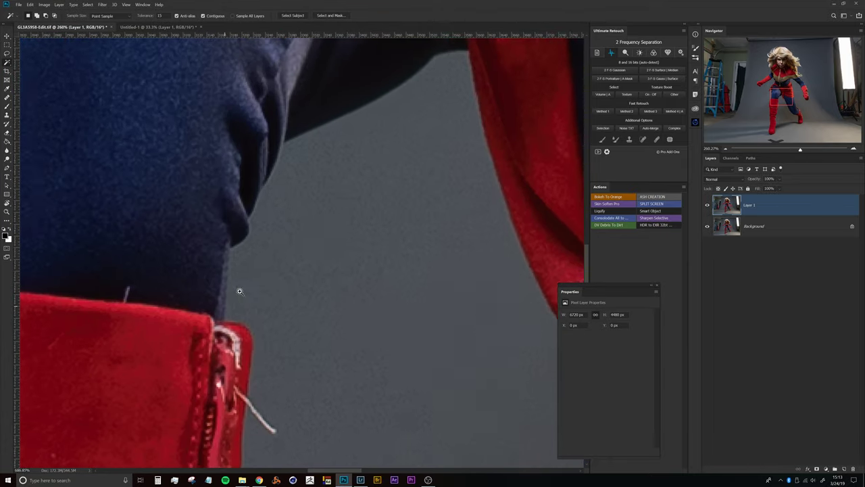
{"action": "scroll", "coordinate": [259, 239], "scroll_direction": "down", "scroll_amount": 2}
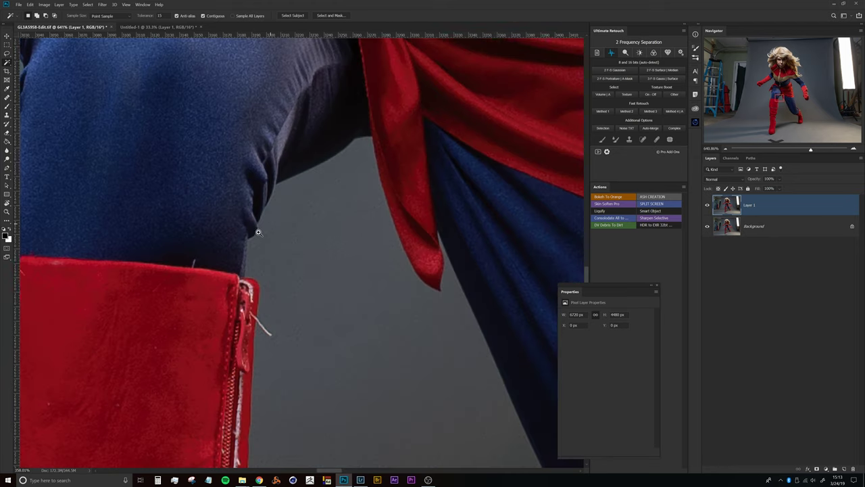
{"action": "scroll", "coordinate": [257, 178], "scroll_direction": "down", "scroll_amount": 2}
{"action": "left_click_drag", "start_coordinate": [278, 304], "coordinate": [235, 209]}
Add the pointed flap and the missing edge below it at the top of the rear boot to the selection.
{"action": "left_click_drag", "start_coordinate": [358, 226], "coordinate": [260, 273]}
{"action": "scroll", "coordinate": [364, 289], "scroll_direction": "up", "scroll_amount": 5}
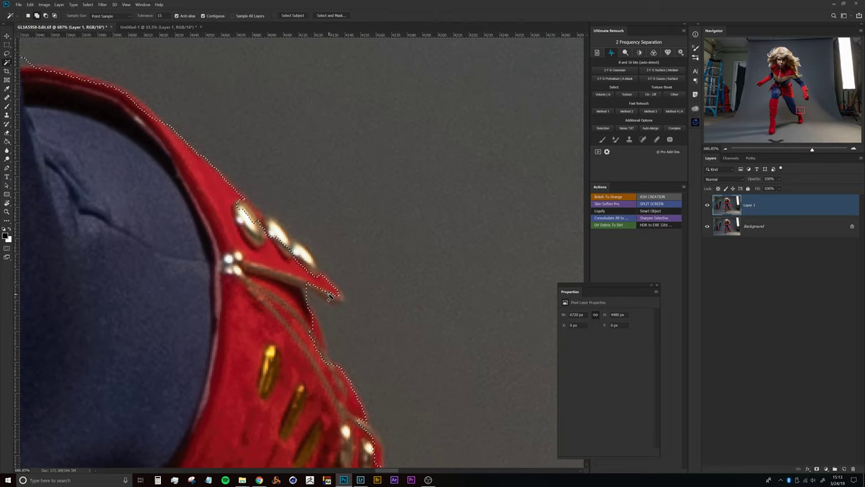
{"action": "left_click", "coordinate": [331, 296]}
{"action": "left_click", "coordinate": [339, 298]}
{"action": "left_click", "coordinate": [317, 340], "text": "shift"}
{"action": "left_click", "coordinate": [315, 328], "text": "shift"}
Add the second gold button on the glove cuff of the arm nearest the light to the selection.
{"action": "left_click_drag", "start_coordinate": [263, 236], "coordinate": [226, 234]}
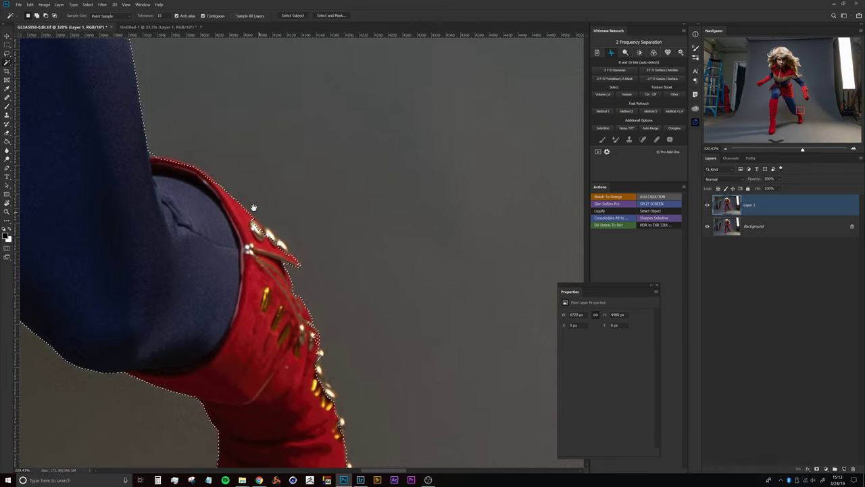
{"action": "left_click_drag", "start_coordinate": [226, 177], "coordinate": [273, 332]}
{"action": "left_click_drag", "start_coordinate": [240, 160], "coordinate": [255, 334]}
{"action": "left_click_drag", "start_coordinate": [198, 158], "coordinate": [206, 349]}
{"action": "scroll", "coordinate": [205, 350], "scroll_direction": "up", "scroll_amount": 10}
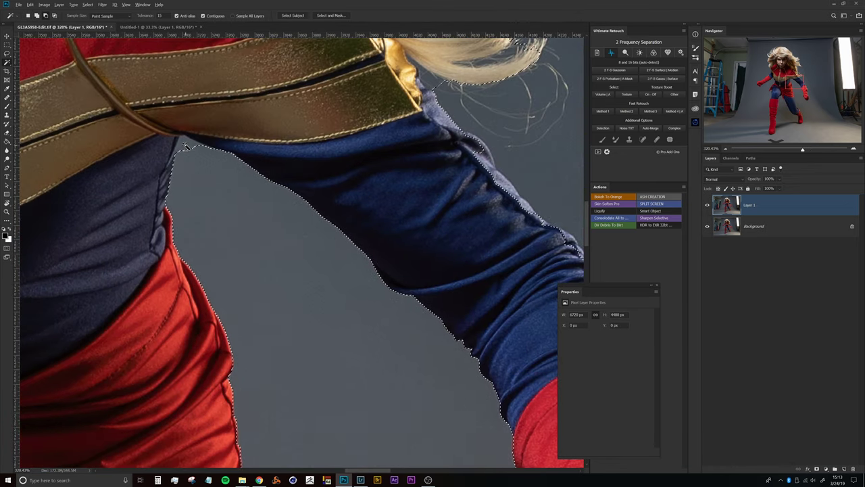
{"action": "scroll", "coordinate": [235, 166], "scroll_direction": "down", "scroll_amount": 5}
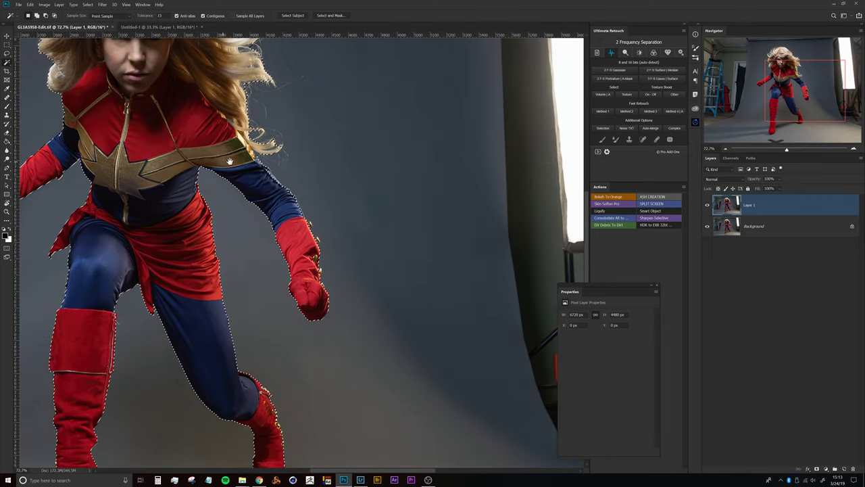
{"action": "scroll", "coordinate": [325, 196], "scroll_direction": "up", "scroll_amount": 1}
{"action": "scroll", "coordinate": [415, 230], "scroll_direction": "up", "scroll_amount": 5}
{"action": "scroll", "coordinate": [385, 223], "scroll_direction": "up", "scroll_amount": 1}
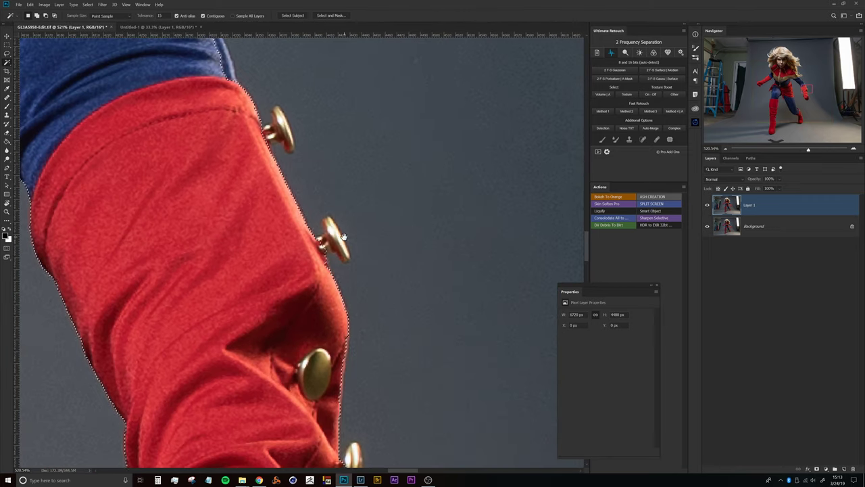
{"action": "left_click", "coordinate": [330, 229]}
{"action": "left_click", "coordinate": [339, 245]}
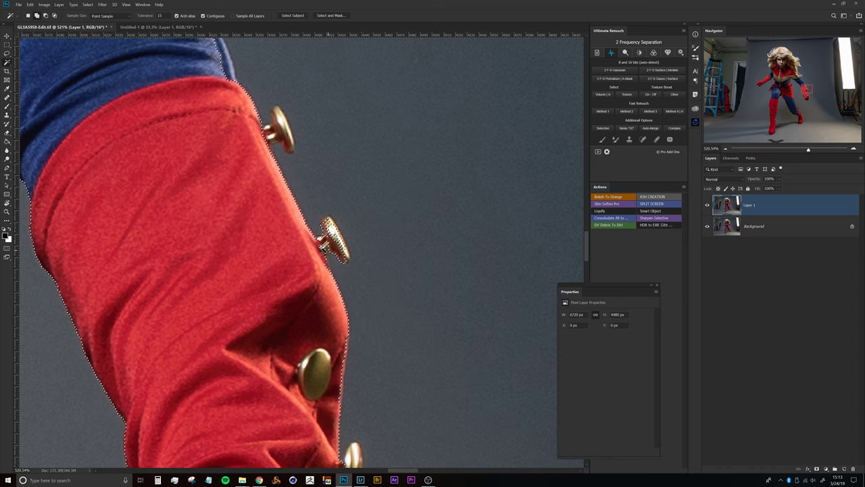
Invert the selection and show it as a quick mask over the woman.
{"action": "left_click_drag", "start_coordinate": [268, 147], "coordinate": [244, 82]}
{"action": "scroll", "coordinate": [244, 81], "scroll_direction": "down", "scroll_amount": 4}
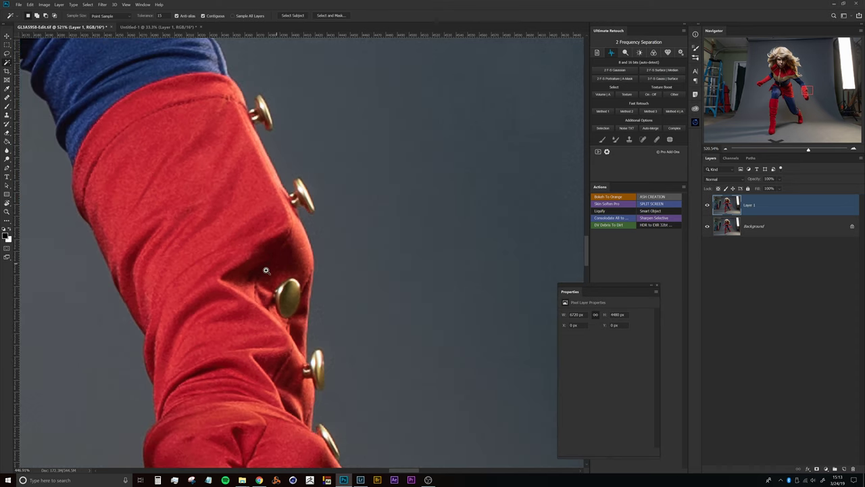
{"action": "scroll", "coordinate": [278, 251], "scroll_direction": "down", "scroll_amount": 8}
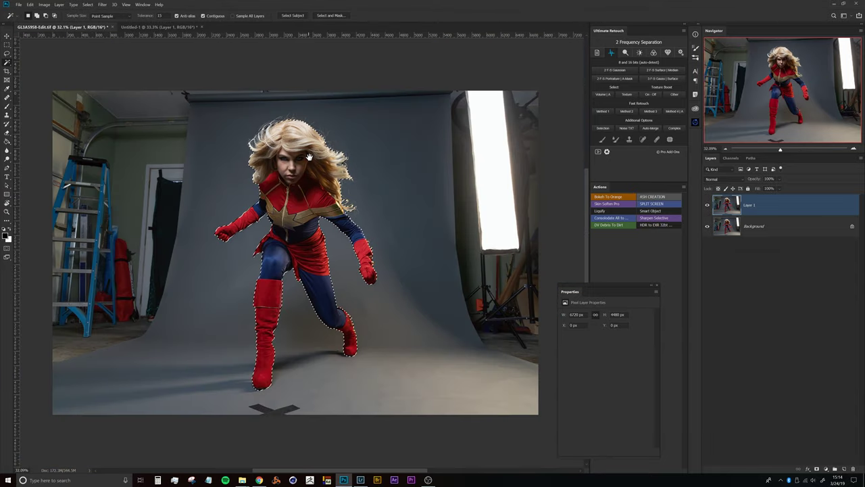
{"action": "left_click_drag", "start_coordinate": [309, 156], "coordinate": [327, 158]}
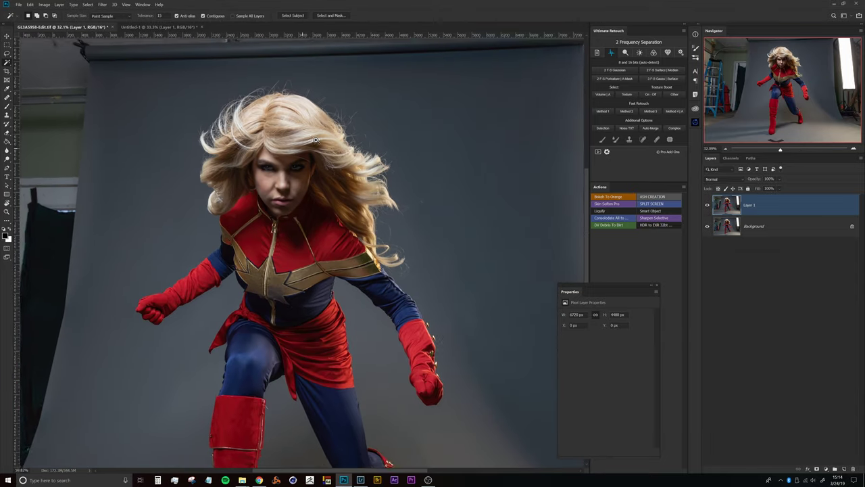
{"action": "left_click_drag", "start_coordinate": [294, 215], "coordinate": [302, 196]}
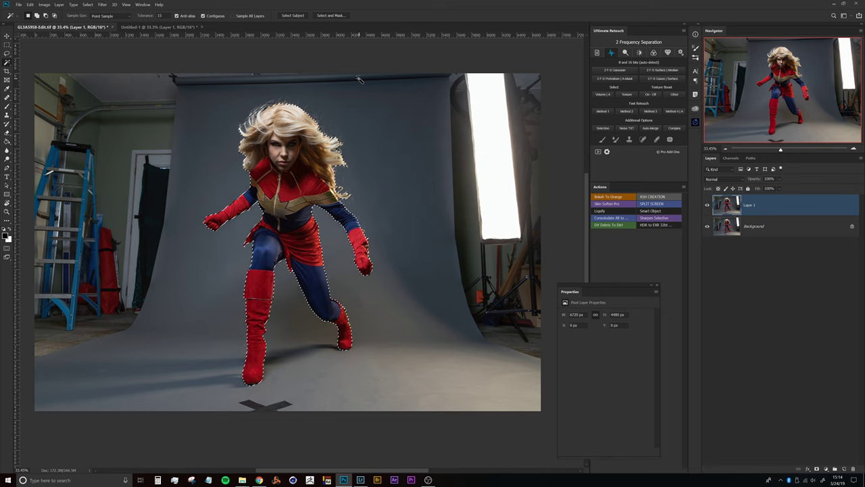
{"action": "key", "text": "ctrl+shift+i"}
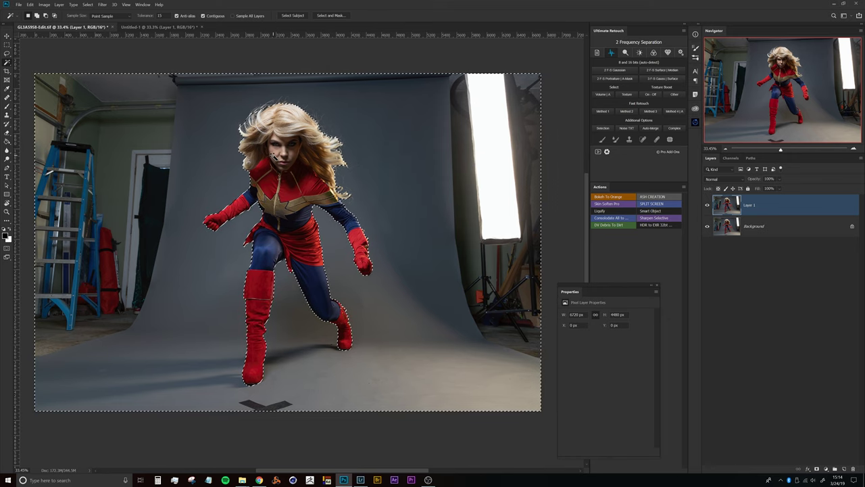
{"action": "key", "text": "q"}
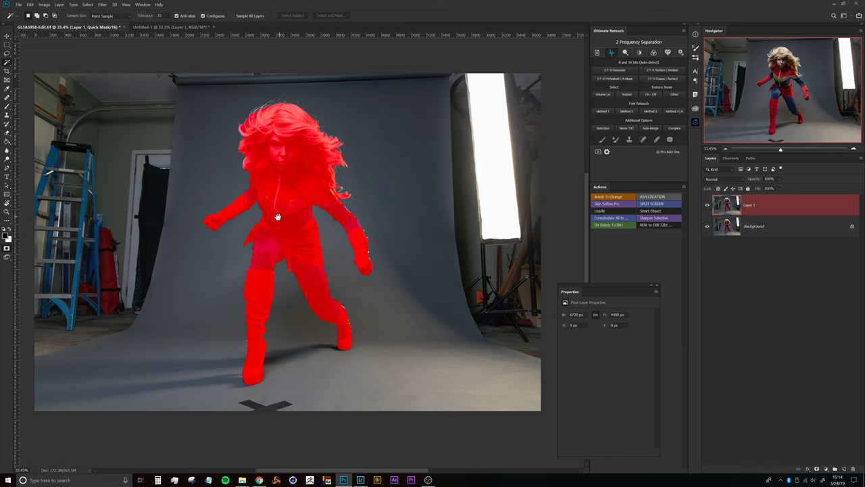
Examine the quick mask for uncovered areas along the light-side sleeve, glove buttons and hair ends.
{"action": "scroll", "coordinate": [270, 205], "scroll_direction": "up", "scroll_amount": 6}
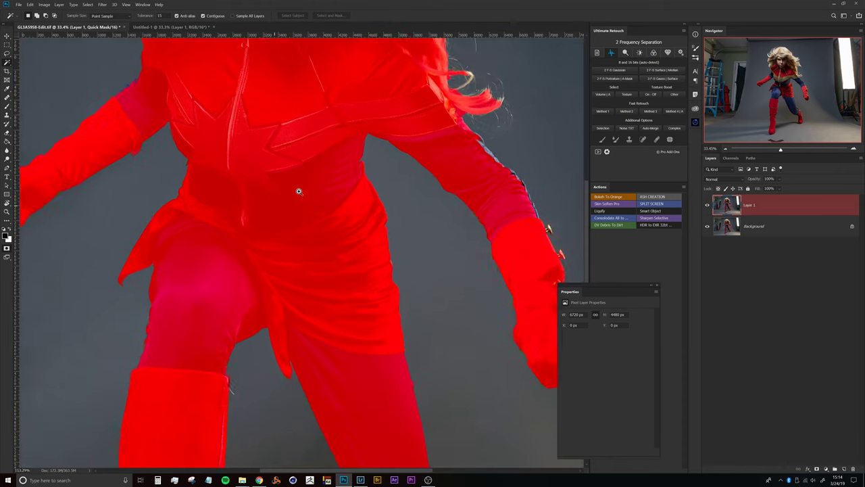
{"action": "left_click_drag", "start_coordinate": [345, 166], "coordinate": [264, 173]}
{"action": "left_click_drag", "start_coordinate": [176, 155], "coordinate": [191, 153]}
{"action": "left_click_drag", "start_coordinate": [262, 157], "coordinate": [223, 187]}
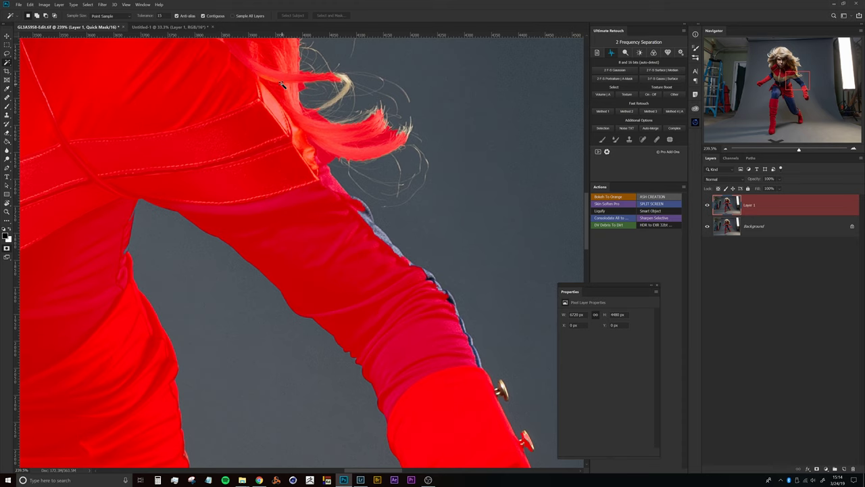
{"action": "left_click_drag", "start_coordinate": [317, 181], "coordinate": [243, 205]}
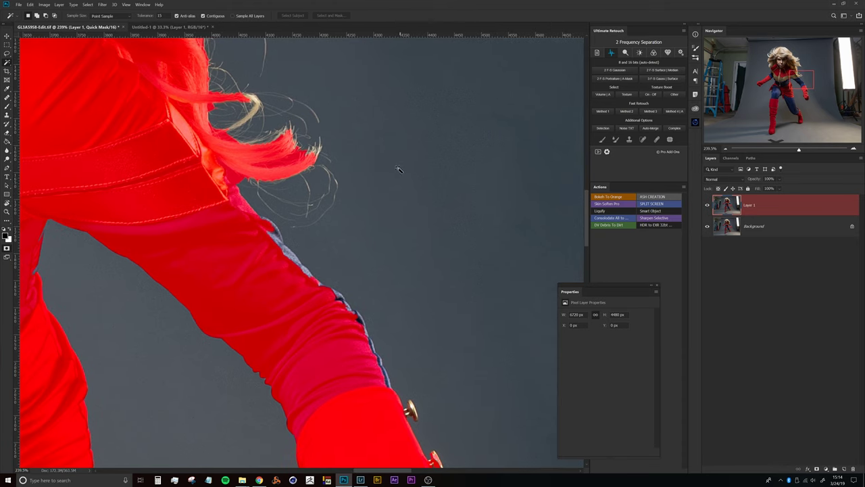
{"action": "scroll", "coordinate": [407, 176], "scroll_direction": "down", "scroll_amount": 4}
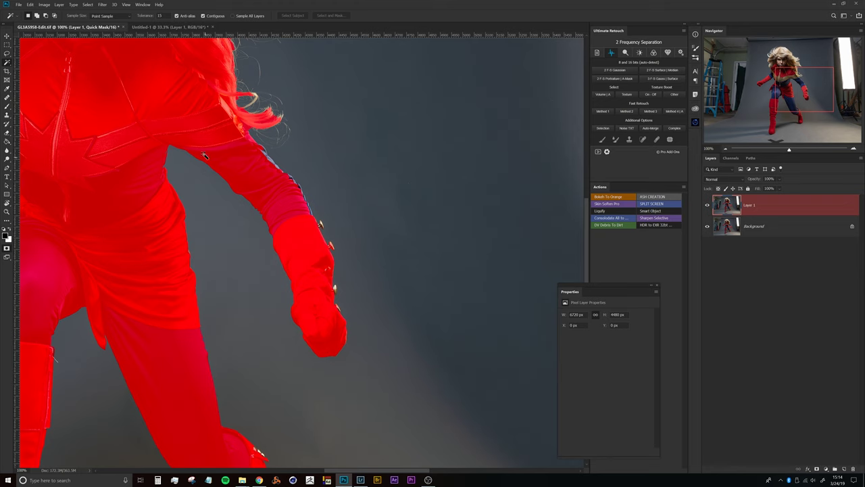
{"action": "left_click_drag", "start_coordinate": [232, 139], "coordinate": [326, 184]}
{"action": "left_click_drag", "start_coordinate": [127, 142], "coordinate": [254, 215]}
Paint the uncovered edge of the ladder-side blue sleeve into the quick mask with a brush of about 12 px.
{"action": "scroll", "coordinate": [215, 178], "scroll_direction": "up", "scroll_amount": 5}
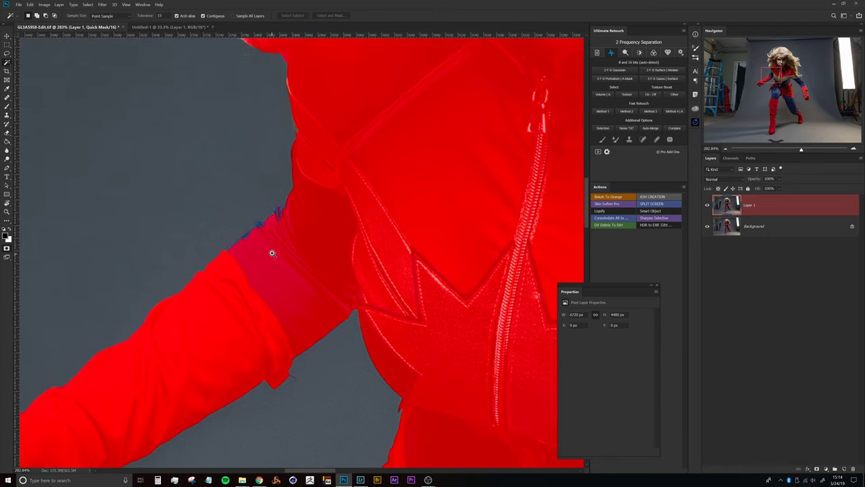
{"action": "scroll", "coordinate": [271, 253], "scroll_direction": "down", "scroll_amount": 8}
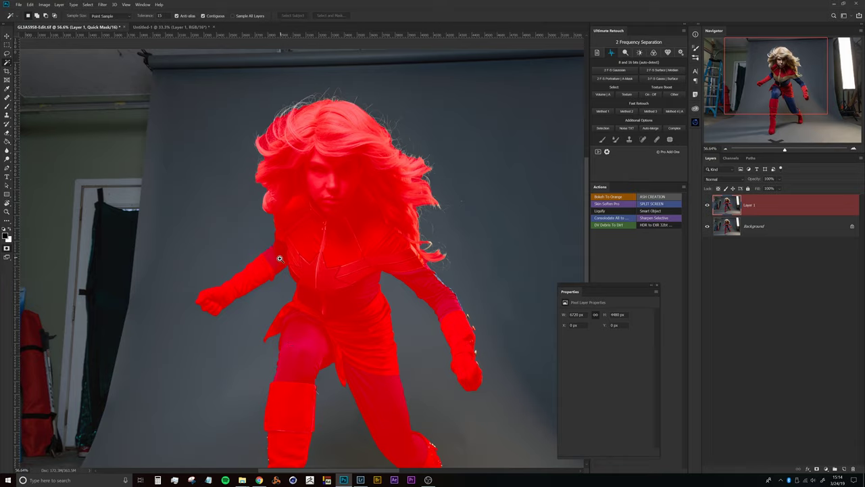
{"action": "scroll", "coordinate": [279, 259], "scroll_direction": "up", "scroll_amount": 12}
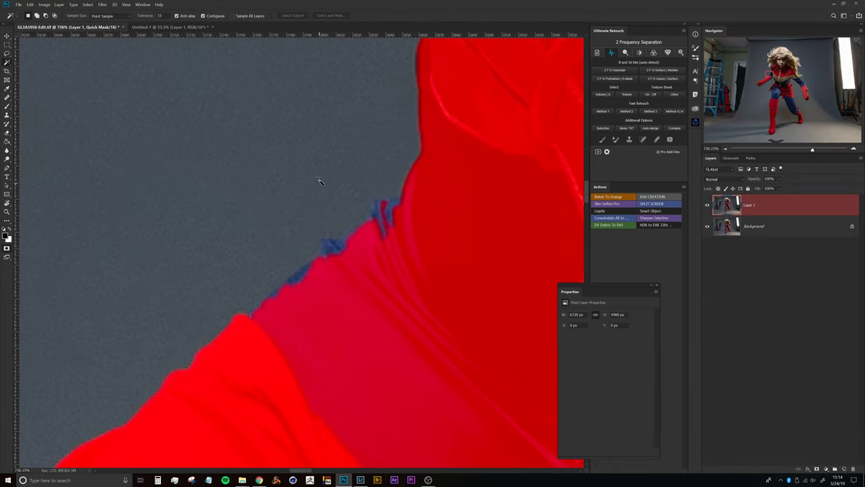
{"action": "key", "text": "b"}
{"action": "mouse_move", "coordinate": [342, 189]}
{"action": "left_mouse_down"}
{"action": "mouse_move", "coordinate": [60, 219]}
{"action": "mouse_move", "coordinate": [275, 213]}
{"action": "mouse_move", "coordinate": [225, 229]}
{"action": "left_mouse_up"}
{"action": "left_click_drag", "start_coordinate": [221, 353], "coordinate": [219, 354], "text": "alt"}
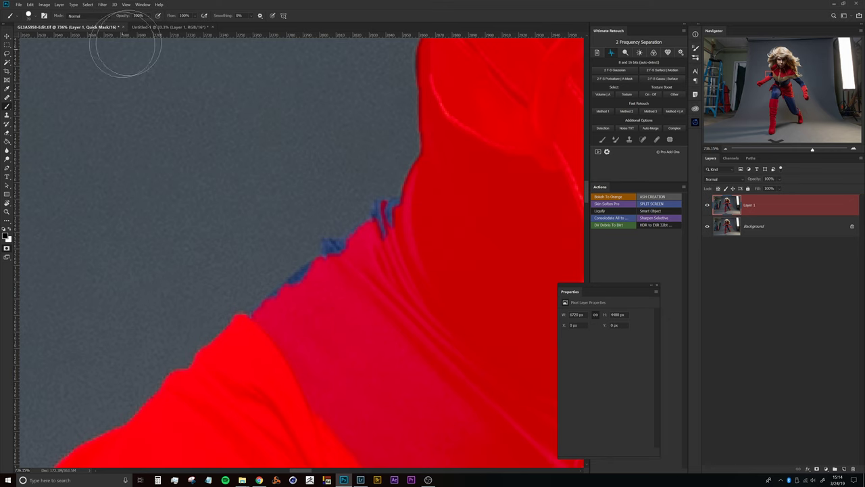
{"action": "left_click_drag", "start_coordinate": [296, 266], "coordinate": [220, 217]}
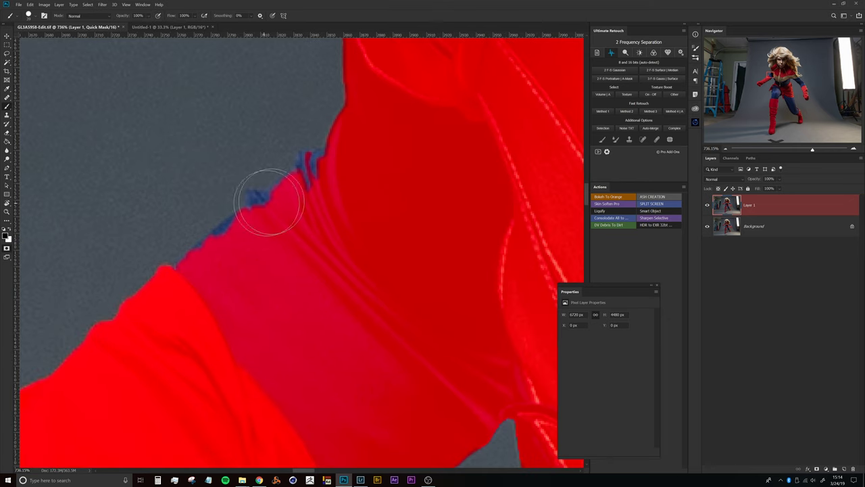
{"action": "left_click_drag", "start_coordinate": [281, 191], "coordinate": [238, 204], "text": "alt"}
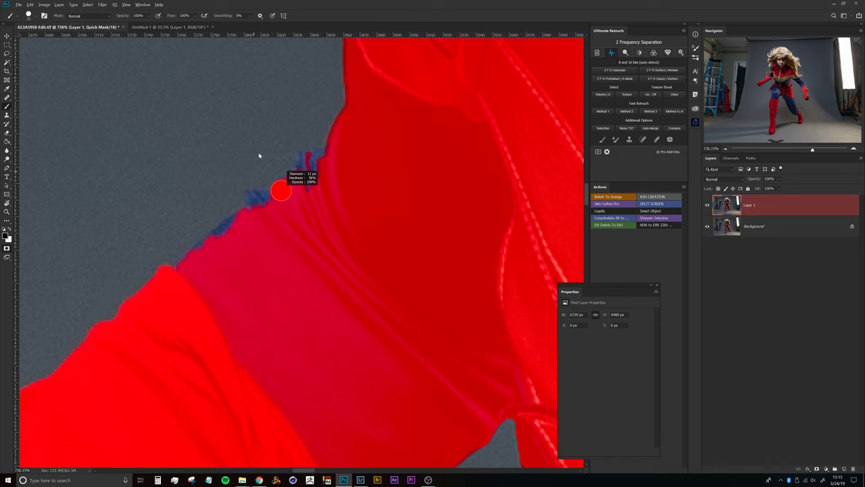
{"action": "left_click_drag", "start_coordinate": [264, 137], "coordinate": [265, 138], "text": "alt"}
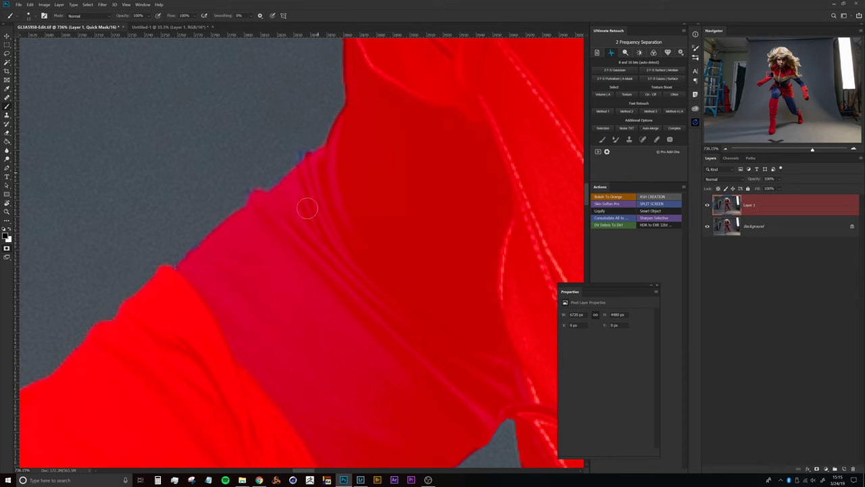
Paint the uncovered top corner of the front boot's cuff, beside the loose thread, into the quick mask.
{"action": "scroll", "coordinate": [334, 217], "scroll_direction": "down", "scroll_amount": 8}
{"action": "left_click_drag", "start_coordinate": [394, 275], "coordinate": [268, 194]}
{"action": "left_click_drag", "start_coordinate": [297, 292], "coordinate": [205, 169]}
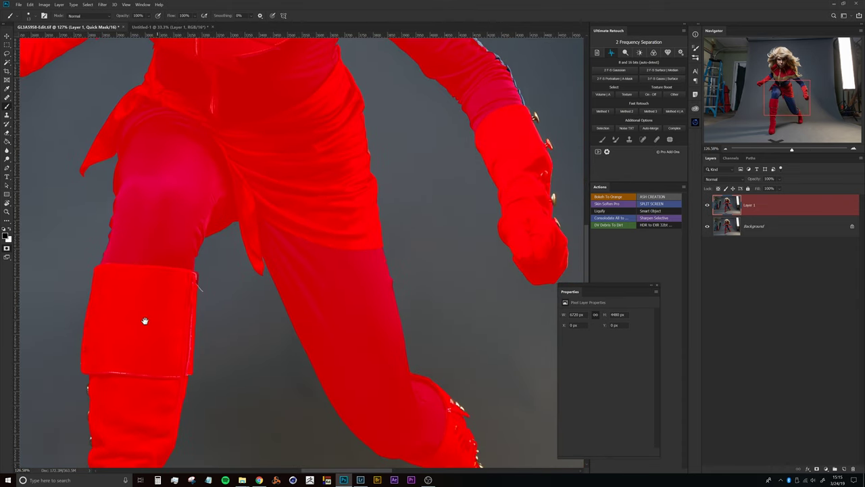
{"action": "left_click_drag", "start_coordinate": [144, 320], "coordinate": [189, 148]}
{"action": "scroll", "coordinate": [205, 224], "scroll_direction": "up", "scroll_amount": 6, "text": "alt"}
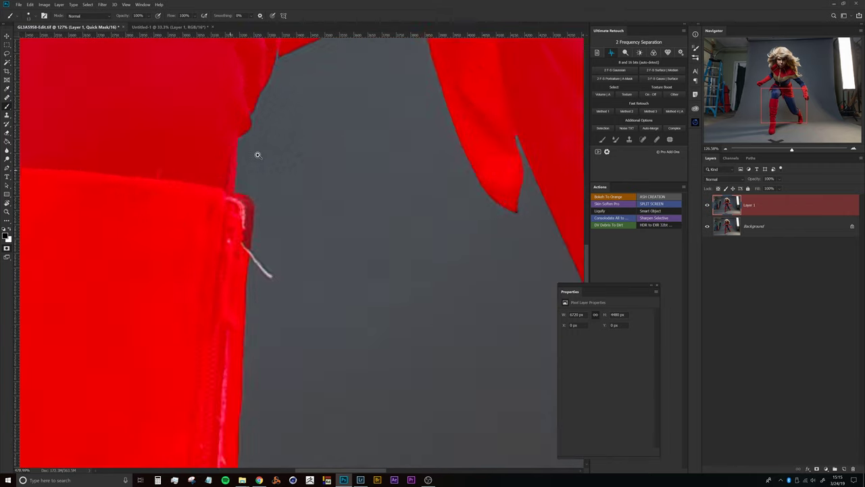
{"action": "scroll", "coordinate": [238, 186], "scroll_direction": "up", "scroll_amount": 4, "text": "alt"}
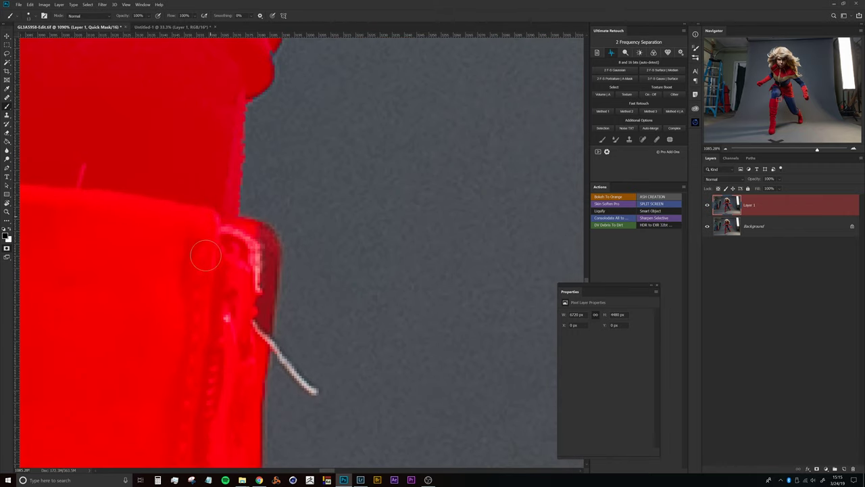
{"action": "left_click_drag", "start_coordinate": [262, 245], "coordinate": [262, 328]}
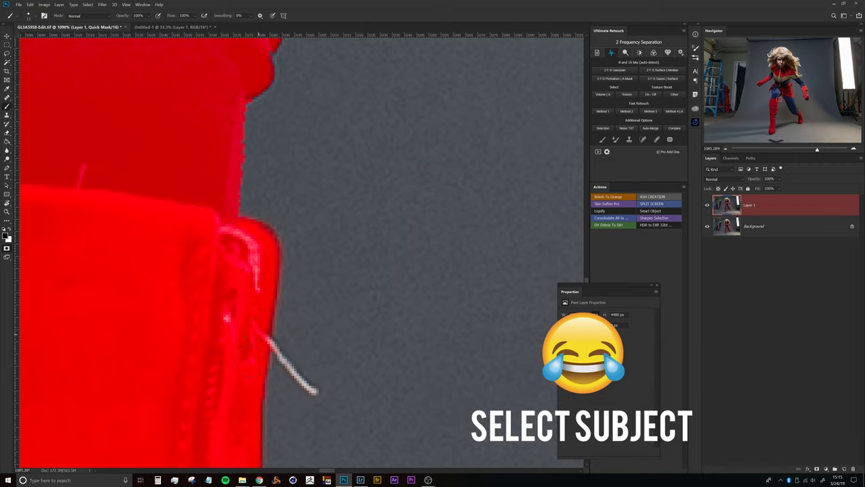
{"action": "left_click_drag", "start_coordinate": [256, 296], "coordinate": [212, 331]}
Paint the silver buttons along the outer edge of the front boot's lower shaft into the quick mask.
{"action": "left_click_drag", "start_coordinate": [204, 384], "coordinate": [263, 201]}
{"action": "scroll", "coordinate": [264, 293], "scroll_direction": "up", "scroll_amount": 10, "text": "alt"}
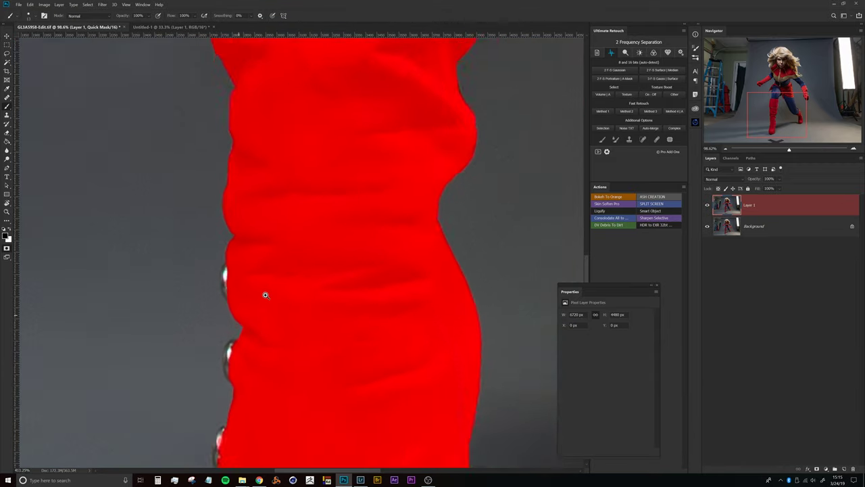
{"action": "left_click_drag", "start_coordinate": [218, 206], "coordinate": [219, 248]}
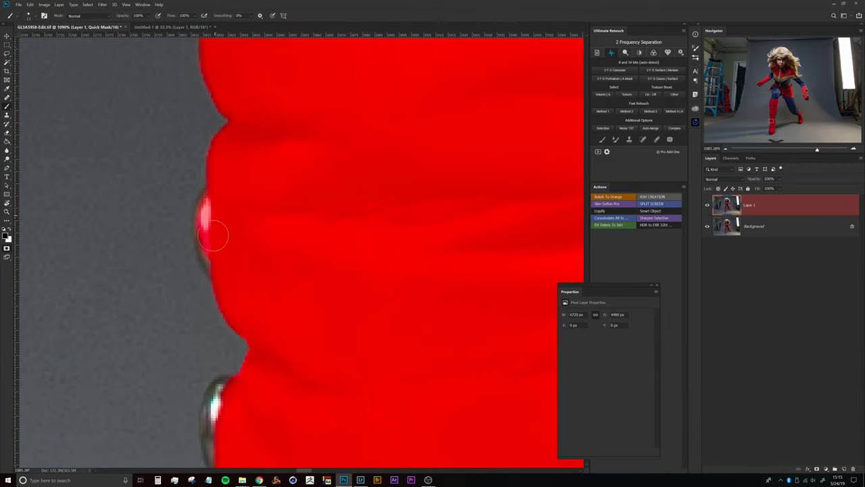
{"action": "left_click_drag", "start_coordinate": [259, 352], "coordinate": [255, 187]}
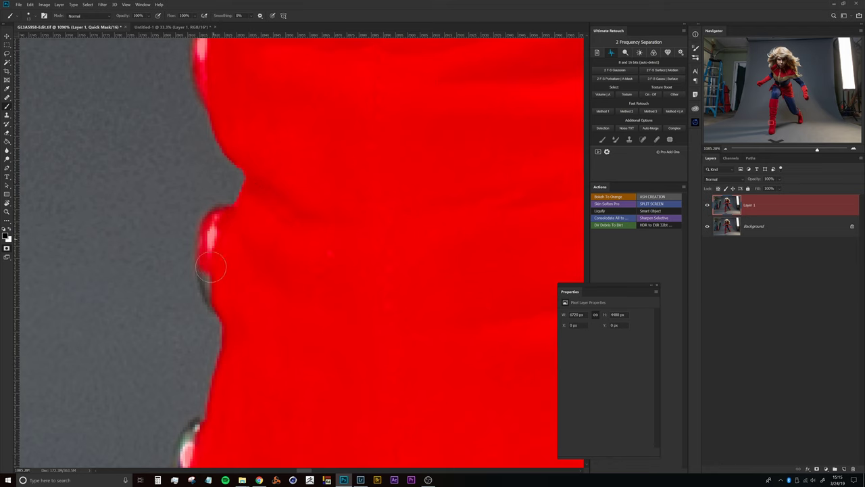
{"action": "left_click_drag", "start_coordinate": [251, 319], "coordinate": [271, 129]}
{"action": "mouse_move", "coordinate": [233, 213]}
{"action": "left_mouse_down"}
{"action": "mouse_move", "coordinate": [222, 270]}
{"action": "mouse_move", "coordinate": [242, 299]}
{"action": "mouse_move", "coordinate": [209, 280]}
{"action": "left_mouse_up"}
Cover the row of buttons just below the front boot's cuff with quick mask paint.
{"action": "mouse_move", "coordinate": [287, 132]}
{"action": "left_mouse_down"}
{"action": "mouse_move", "coordinate": [238, 288]}
{"action": "mouse_move", "coordinate": [230, 281]}
{"action": "mouse_move", "coordinate": [254, 281]}
{"action": "left_mouse_up"}
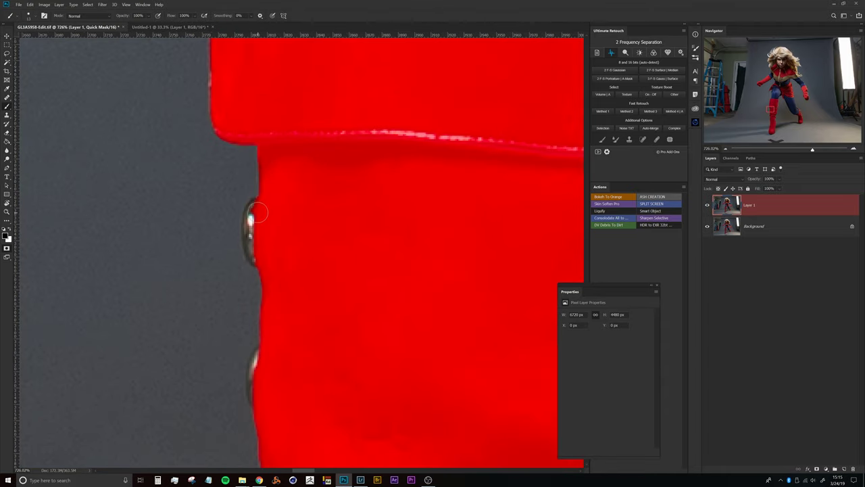
{"action": "scroll", "coordinate": [272, 266], "scroll_direction": "down", "scroll_amount": 3}
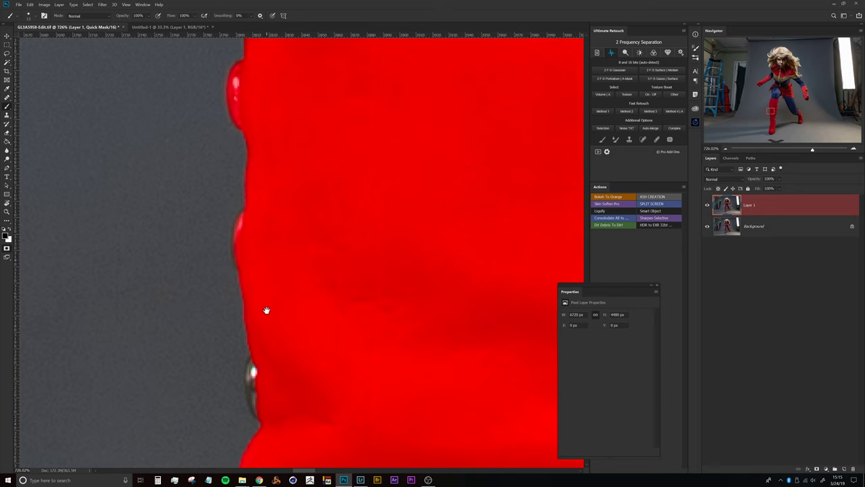
{"action": "scroll", "coordinate": [264, 294], "scroll_direction": "down", "scroll_amount": 3}
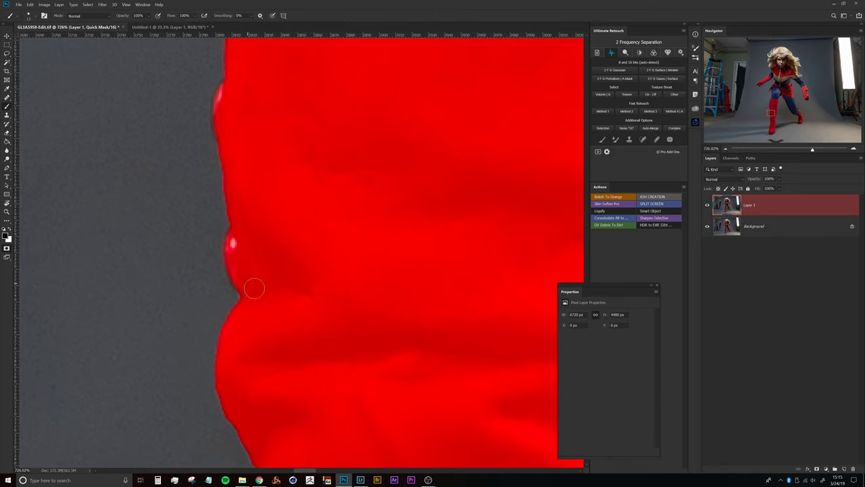
{"action": "left_click_drag", "start_coordinate": [286, 249], "coordinate": [247, 249]}
Erase the quick mask from the narrow gap between the hanging sash tip and the rear thigh using a very small brush.
{"action": "left_click_drag", "start_coordinate": [413, 184], "coordinate": [246, 292]}
{"action": "left_click_drag", "start_coordinate": [386, 255], "coordinate": [271, 249]}
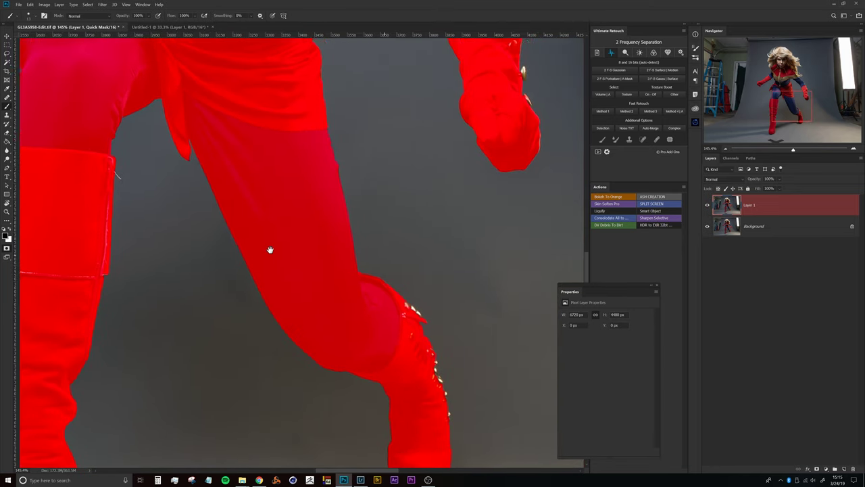
{"action": "left_click_drag", "start_coordinate": [390, 375], "coordinate": [340, 373]}
{"action": "left_click_drag", "start_coordinate": [126, 137], "coordinate": [174, 111]}
{"action": "mouse_move", "coordinate": [246, 94]}
{"action": "left_mouse_down"}
{"action": "mouse_move", "coordinate": [257, 143]}
{"action": "mouse_move", "coordinate": [249, 169]}
{"action": "mouse_move", "coordinate": [217, 184]}
{"action": "left_mouse_up"}
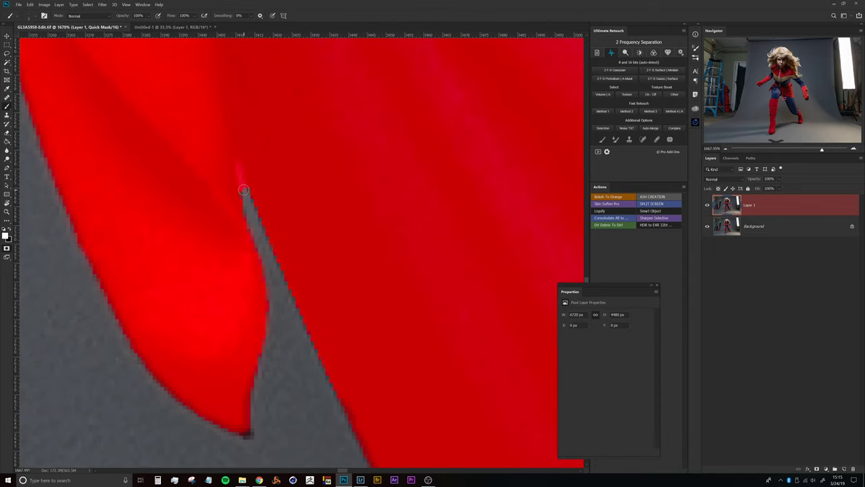
{"action": "left_click_drag", "start_coordinate": [269, 184], "coordinate": [223, 213]}
Paint the gold studs down the back edge of the rear boot into the quick mask with a 12 px brush.
{"action": "left_click_drag", "start_coordinate": [358, 281], "coordinate": [166, 148]}
{"action": "left_click_drag", "start_coordinate": [312, 317], "coordinate": [335, 299]}
{"action": "scroll", "coordinate": [335, 299], "scroll_direction": "up", "scroll_amount": 6}
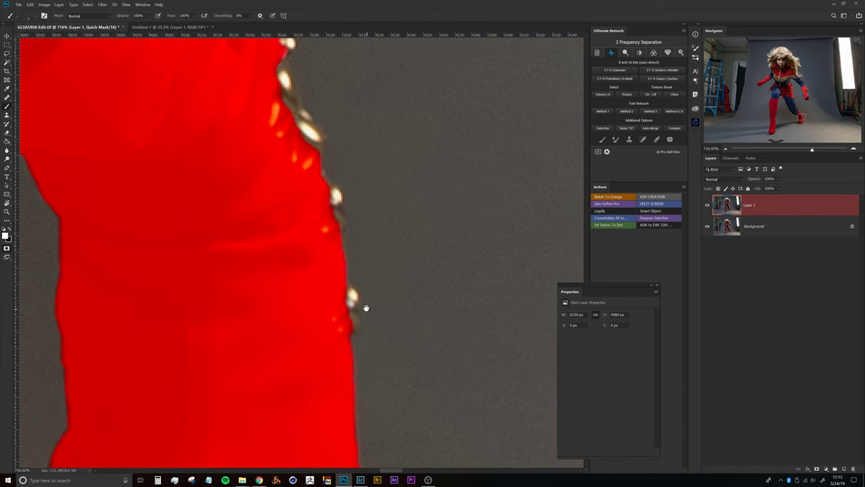
{"action": "left_click_drag", "start_coordinate": [284, 273], "coordinate": [290, 274]}
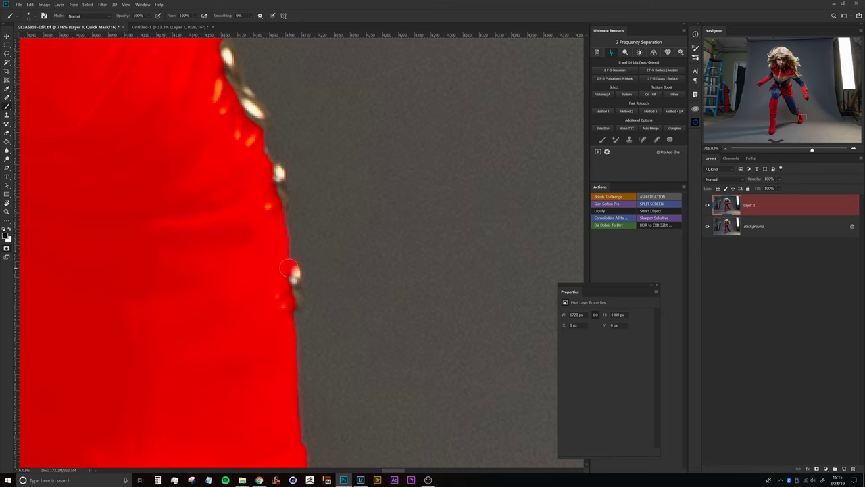
{"action": "left_click_drag", "start_coordinate": [253, 182], "coordinate": [251, 292]}
{"action": "left_click_drag", "start_coordinate": [225, 170], "coordinate": [248, 225]}
{"action": "mouse_move", "coordinate": [226, 172]}
{"action": "left_mouse_down"}
{"action": "mouse_move", "coordinate": [231, 201]}
{"action": "mouse_move", "coordinate": [225, 189]}
{"action": "left_mouse_up"}
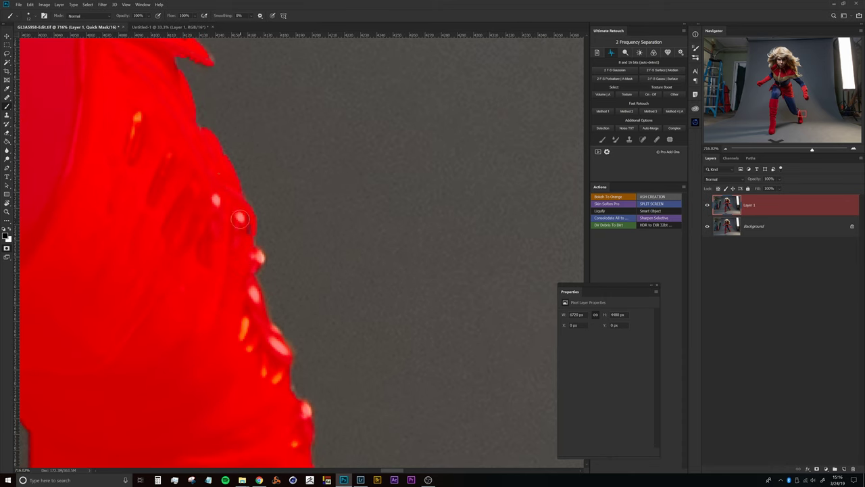
Cover the gold studs on the rear boot's pointed top flap with quick mask paint.
{"action": "scroll", "coordinate": [228, 223], "scroll_direction": "down", "scroll_amount": 4}
{"action": "scroll", "coordinate": [228, 223], "scroll_direction": "up", "scroll_amount": 4}
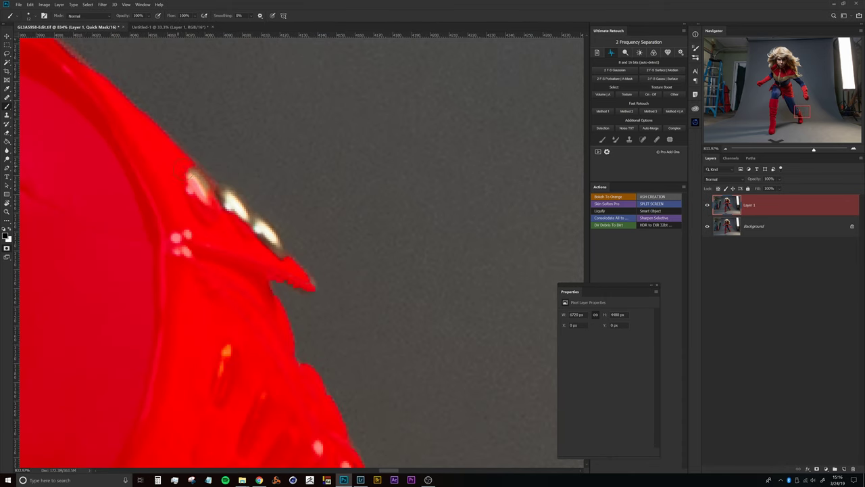
{"action": "left_click_drag", "start_coordinate": [223, 197], "coordinate": [275, 243]}
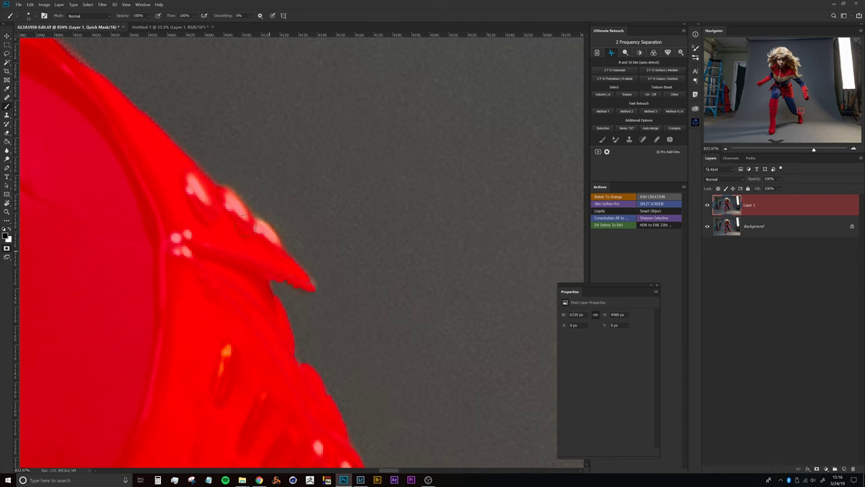
{"action": "scroll", "coordinate": [237, 240], "scroll_direction": "down", "scroll_amount": 5}
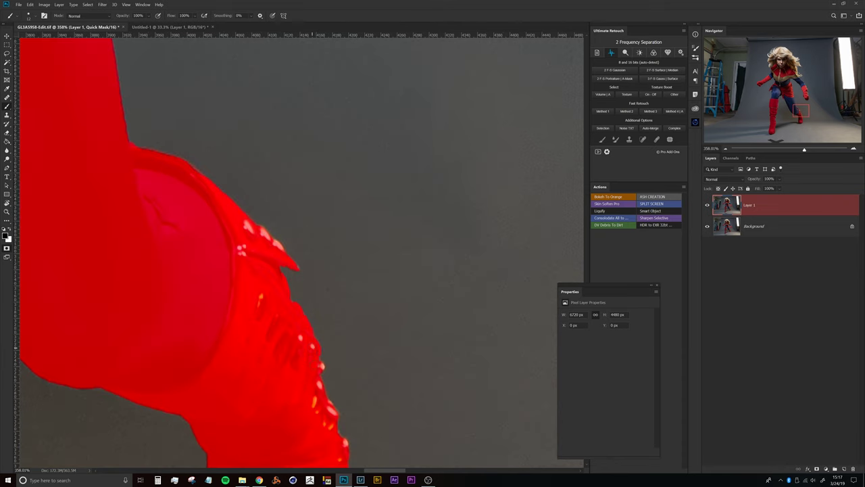
Paint the uncovered outer edge of the rear thigh, just below the red sash, into the quick mask.
{"action": "left_click_drag", "start_coordinate": [236, 265], "coordinate": [204, 223]}
{"action": "left_click_drag", "start_coordinate": [204, 129], "coordinate": [228, 189]}
{"action": "left_click_drag", "start_coordinate": [226, 300], "coordinate": [201, 183]}
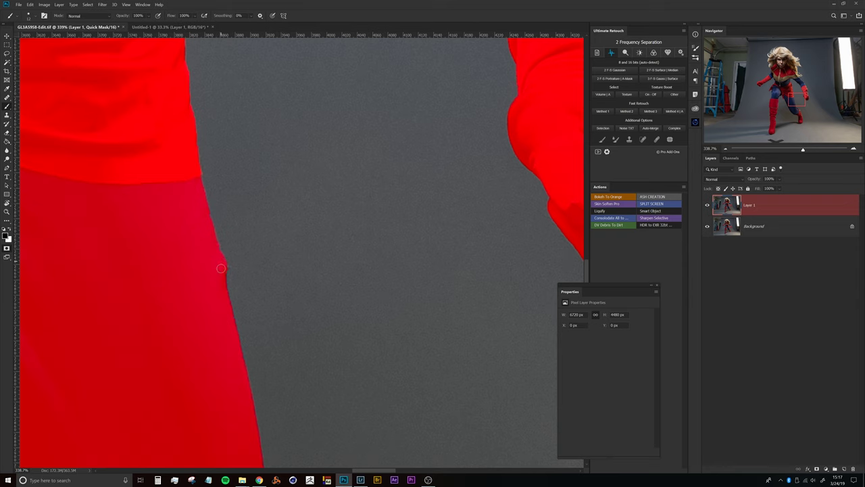
{"action": "left_click_drag", "start_coordinate": [212, 198], "coordinate": [197, 197]}
Cover the uncovered edge of the torso beneath the light-side armpit with quick mask paint.
{"action": "left_click_drag", "start_coordinate": [195, 143], "coordinate": [191, 301]}
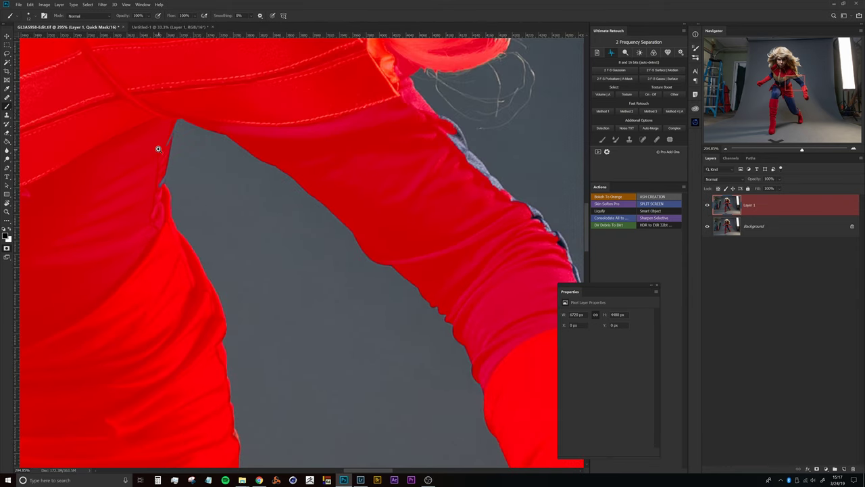
{"action": "left_click_drag", "start_coordinate": [160, 148], "coordinate": [173, 132]}
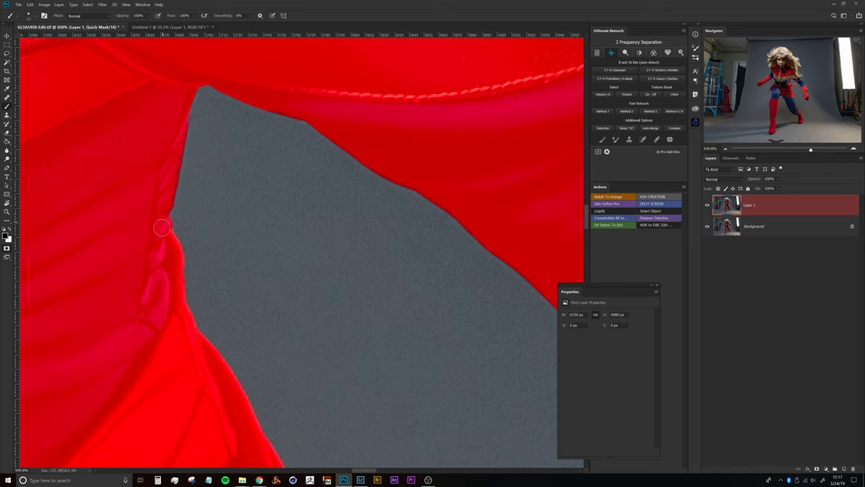
{"action": "left_click_drag", "start_coordinate": [200, 223], "coordinate": [169, 225]}
Paint the two gold buttons nearest the hand on the light-side glove into the quick mask.
{"action": "left_click_drag", "start_coordinate": [346, 318], "coordinate": [182, 203]}
{"action": "left_click_drag", "start_coordinate": [287, 304], "coordinate": [240, 229]}
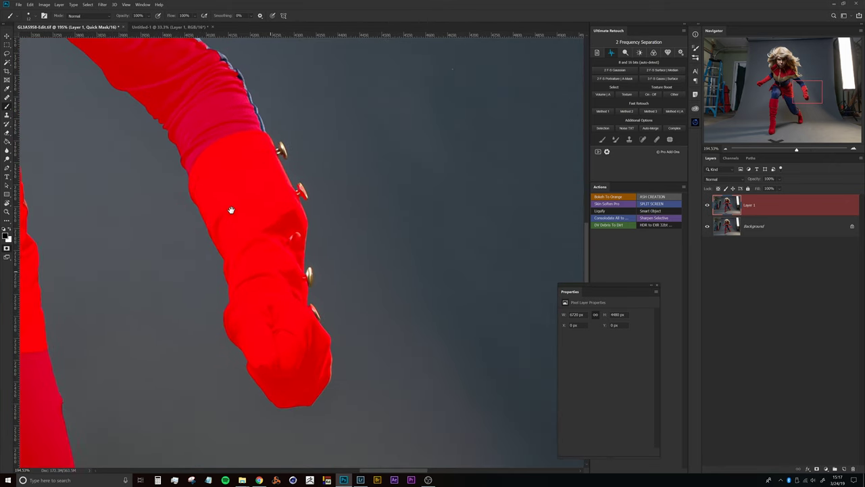
{"action": "scroll", "coordinate": [306, 308], "scroll_direction": "up", "scroll_amount": 5}
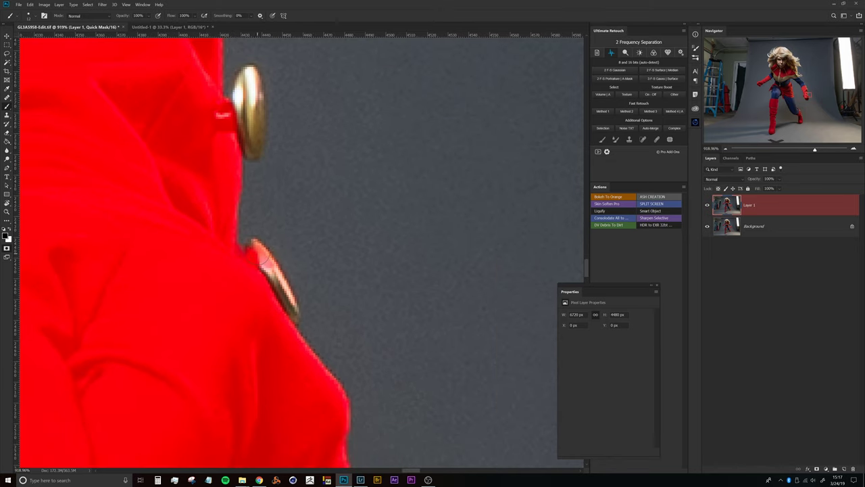
{"action": "mouse_move", "coordinate": [242, 206]}
{"action": "left_mouse_down"}
{"action": "mouse_move", "coordinate": [231, 205]}
{"action": "mouse_move", "coordinate": [242, 263]}
{"action": "mouse_move", "coordinate": [253, 199]}
{"action": "mouse_move", "coordinate": [240, 233]}
{"action": "mouse_move", "coordinate": [248, 215]}
{"action": "mouse_move", "coordinate": [255, 267]}
{"action": "left_mouse_up"}
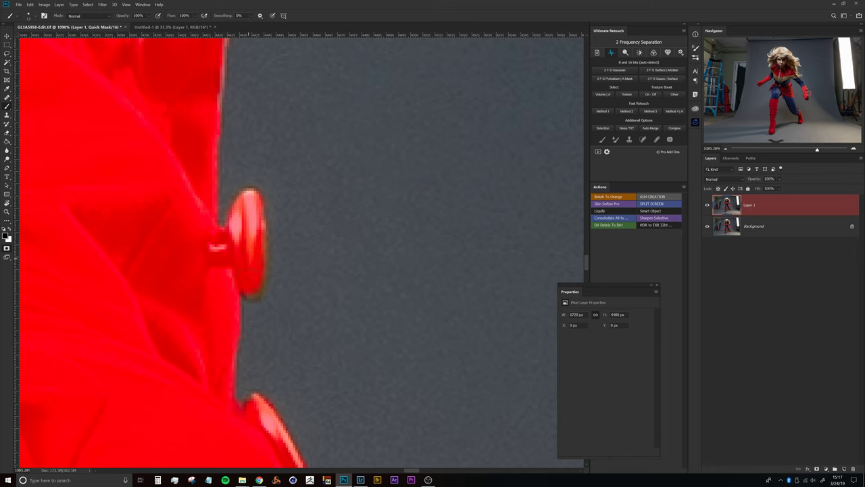
{"action": "left_click_drag", "start_coordinate": [239, 206], "coordinate": [228, 205]}
Cover the two gold buttons near the cuff opening of the light-side glove with quick mask paint.
{"action": "left_click_drag", "start_coordinate": [231, 112], "coordinate": [234, 248]}
{"action": "mouse_move", "coordinate": [217, 152]}
{"action": "left_mouse_down"}
{"action": "mouse_move", "coordinate": [237, 150]}
{"action": "mouse_move", "coordinate": [236, 171]}
{"action": "mouse_move", "coordinate": [271, 249]}
{"action": "mouse_move", "coordinate": [224, 221]}
{"action": "mouse_move", "coordinate": [198, 225]}
{"action": "left_mouse_up"}
{"action": "left_click_drag", "start_coordinate": [199, 182], "coordinate": [172, 188]}
{"action": "scroll", "coordinate": [172, 188], "scroll_direction": "up", "scroll_amount": 4}
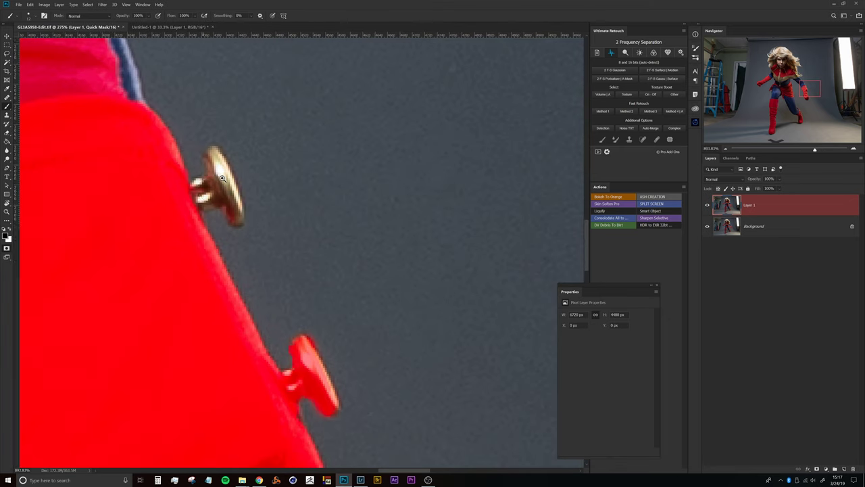
{"action": "mouse_move", "coordinate": [217, 162]}
{"action": "left_mouse_down"}
{"action": "mouse_move", "coordinate": [238, 210]}
{"action": "mouse_move", "coordinate": [213, 210]}
{"action": "mouse_move", "coordinate": [245, 301]}
{"action": "left_mouse_up"}
Paint the uncovered outer edge of the light-side blue sleeve, from the forearm folds down to the glove, into the quick mask.
{"action": "scroll", "coordinate": [223, 231], "scroll_direction": "down", "scroll_amount": 3}
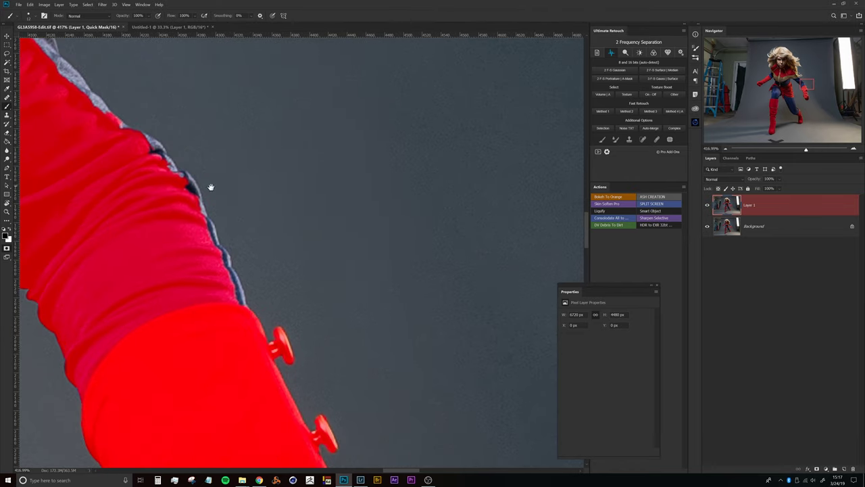
{"action": "scroll", "coordinate": [230, 180], "scroll_direction": "up", "scroll_amount": 3}
{"action": "mouse_move", "coordinate": [152, 165]}
{"action": "left_mouse_down"}
{"action": "mouse_move", "coordinate": [164, 177]}
{"action": "mouse_move", "coordinate": [148, 176]}
{"action": "left_mouse_up"}
{"action": "mouse_move", "coordinate": [172, 205]}
{"action": "left_mouse_down"}
{"action": "mouse_move", "coordinate": [239, 353]}
{"action": "mouse_move", "coordinate": [218, 306]}
{"action": "mouse_move", "coordinate": [247, 347]}
{"action": "mouse_move", "coordinate": [265, 410]}
{"action": "left_mouse_up"}
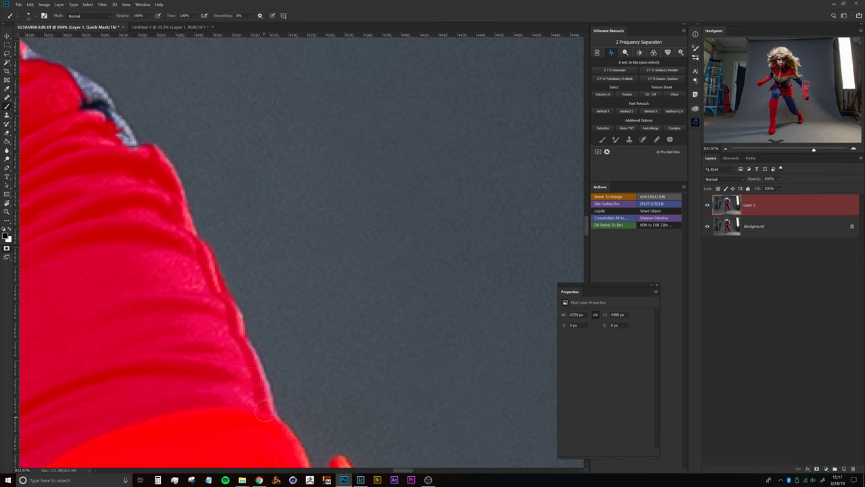
{"action": "key", "text": "x"}
Extend the quick mask over the uncovered outer edge of the light-side sleeve from the elbow folds to the upper arm.
{"action": "left_click_drag", "start_coordinate": [139, 158], "coordinate": [257, 270]}
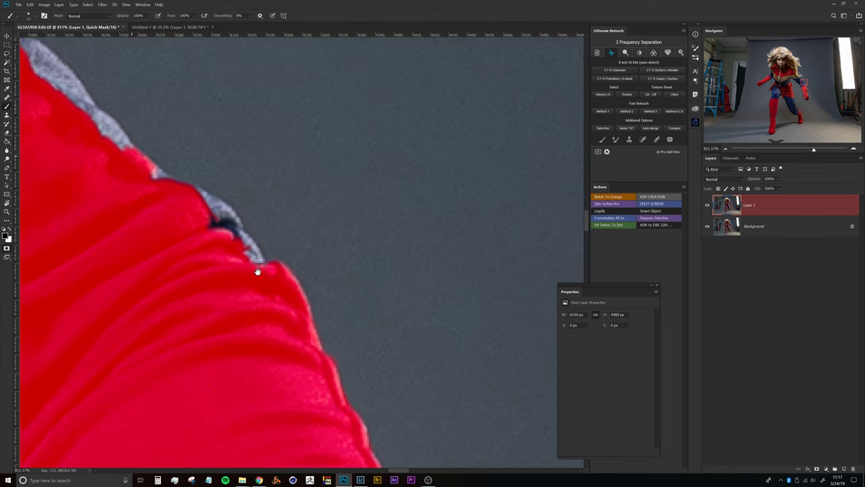
{"action": "left_click", "coordinate": [215, 179], "text": "ctrl"}
{"action": "mouse_move", "coordinate": [183, 209]}
{"action": "left_mouse_down"}
{"action": "mouse_move", "coordinate": [224, 227]}
{"action": "mouse_move", "coordinate": [304, 340]}
{"action": "mouse_move", "coordinate": [239, 277]}
{"action": "mouse_move", "coordinate": [175, 245]}
{"action": "mouse_move", "coordinate": [305, 265]}
{"action": "mouse_move", "coordinate": [329, 299]}
{"action": "left_mouse_up"}
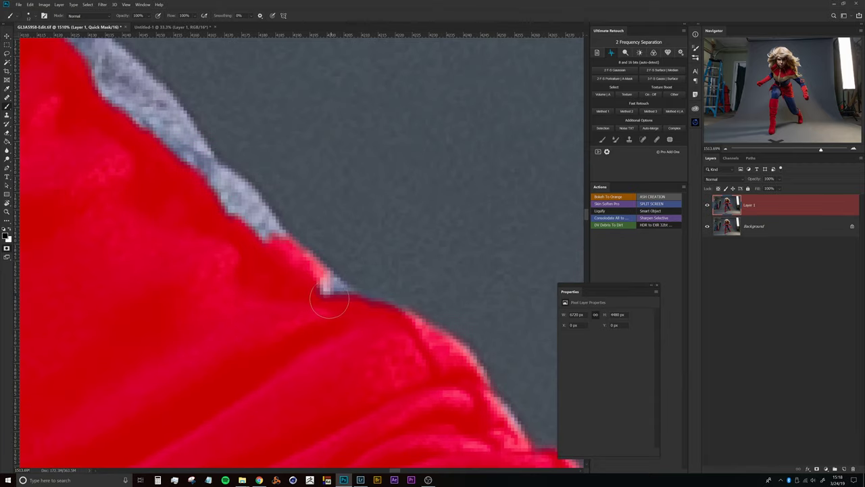
{"action": "mouse_move", "coordinate": [258, 239]}
{"action": "left_mouse_down"}
{"action": "mouse_move", "coordinate": [207, 184]}
{"action": "mouse_move", "coordinate": [247, 211]}
{"action": "mouse_move", "coordinate": [303, 279]}
{"action": "left_mouse_up"}
{"action": "mouse_move", "coordinate": [193, 181]}
{"action": "left_mouse_down"}
{"action": "mouse_move", "coordinate": [322, 319]}
{"action": "mouse_move", "coordinate": [333, 308]}
{"action": "mouse_move", "coordinate": [286, 245]}
{"action": "mouse_move", "coordinate": [213, 191]}
{"action": "mouse_move", "coordinate": [246, 249]}
{"action": "mouse_move", "coordinate": [299, 302]}
{"action": "left_mouse_up"}
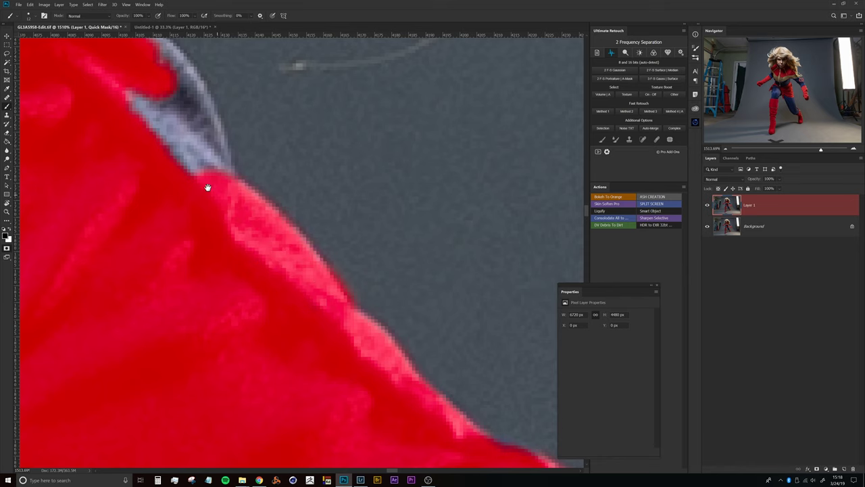
Cover the remaining uncovered edge of the light-side upper sleeve, up to the hair ends, with quick mask paint.
{"action": "left_click_drag", "start_coordinate": [228, 202], "coordinate": [299, 338]}
{"action": "mouse_move", "coordinate": [151, 154]}
{"action": "left_mouse_down"}
{"action": "mouse_move", "coordinate": [227, 183]}
{"action": "mouse_move", "coordinate": [264, 238]}
{"action": "mouse_move", "coordinate": [286, 334]}
{"action": "mouse_move", "coordinate": [285, 290]}
{"action": "mouse_move", "coordinate": [271, 255]}
{"action": "mouse_move", "coordinate": [234, 205]}
{"action": "mouse_move", "coordinate": [222, 249]}
{"action": "mouse_move", "coordinate": [212, 228]}
{"action": "mouse_move", "coordinate": [244, 287]}
{"action": "left_mouse_up"}
{"action": "left_click_drag", "start_coordinate": [223, 246], "coordinate": [196, 270]}
{"action": "scroll", "coordinate": [194, 270], "scroll_direction": "down", "scroll_amount": 6}
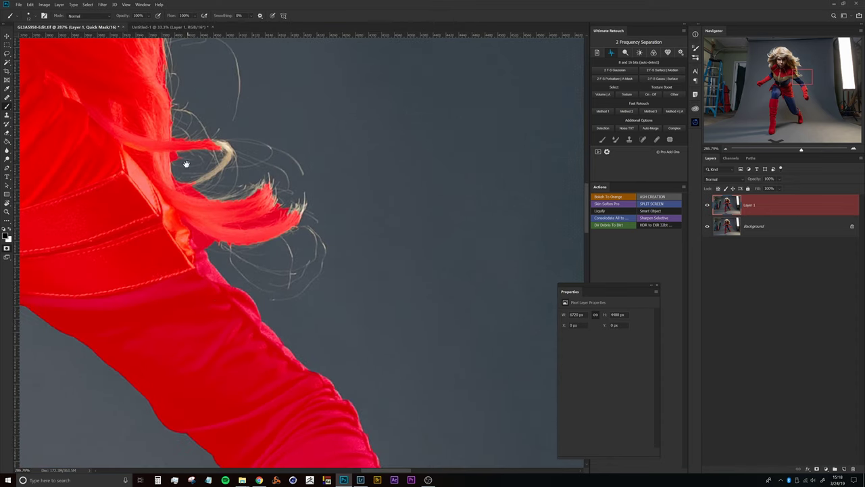
Paint the thin uncovered edge at the ladder-side shoulder, above the blue sleeve, into the quick mask.
{"action": "scroll", "coordinate": [176, 233], "scroll_direction": "up", "scroll_amount": 7}
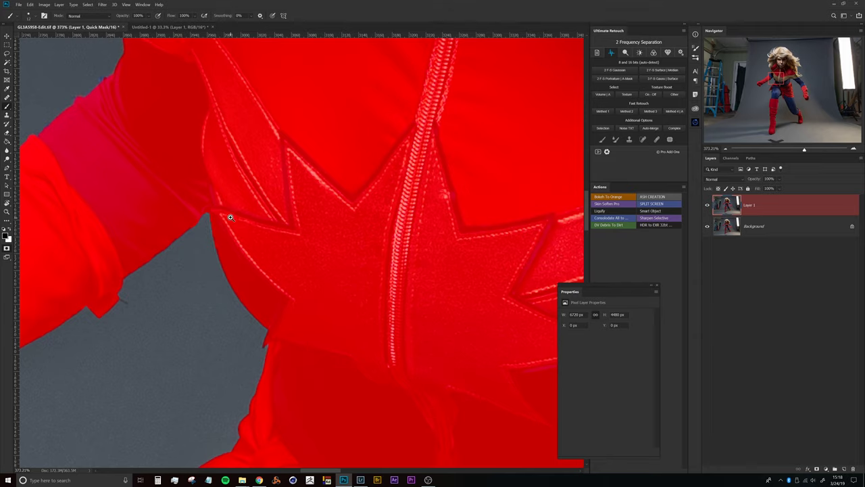
{"action": "left_click_drag", "start_coordinate": [231, 217], "coordinate": [227, 190]}
{"action": "scroll", "coordinate": [196, 167], "scroll_direction": "up", "scroll_amount": 5}
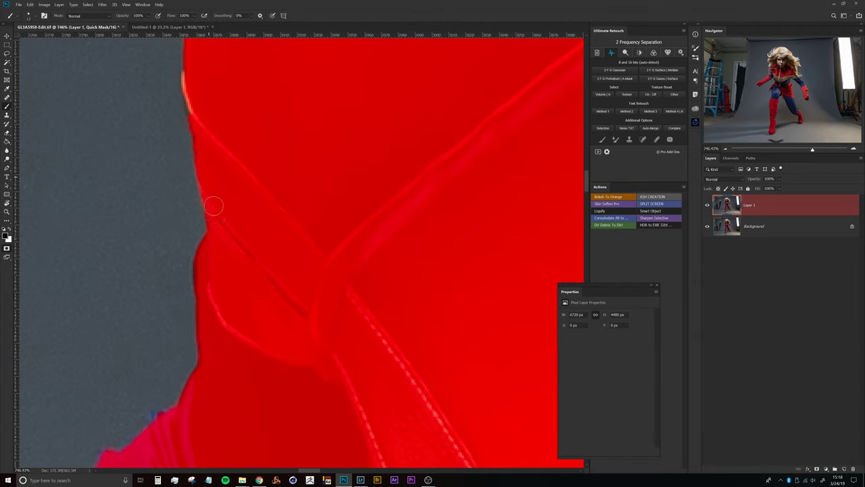
{"action": "left_click_drag", "start_coordinate": [192, 81], "coordinate": [198, 125]}
{"action": "left_click_drag", "start_coordinate": [241, 145], "coordinate": [205, 158]}
{"action": "mouse_move", "coordinate": [267, 157]}
{"action": "left_mouse_down"}
{"action": "mouse_move", "coordinate": [256, 185]}
{"action": "mouse_move", "coordinate": [191, 217]}
{"action": "left_mouse_up"}
{"action": "scroll", "coordinate": [281, 198], "scroll_direction": "down", "scroll_amount": 5}
{"action": "left_click_drag", "start_coordinate": [318, 232], "coordinate": [295, 207]}
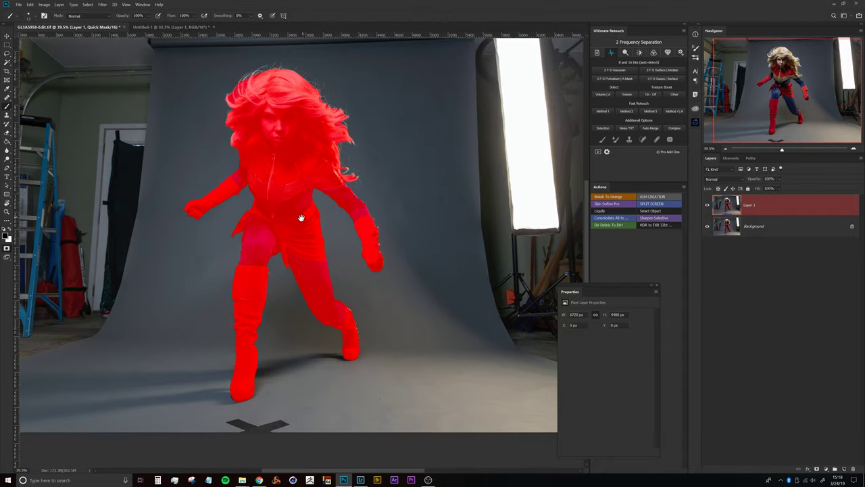
{"action": "mouse_move", "coordinate": [298, 250]}
{"action": "left_mouse_down"}
{"action": "mouse_move", "coordinate": [315, 239]}
{"action": "mouse_move", "coordinate": [305, 212]}
{"action": "mouse_move", "coordinate": [300, 264]}
{"action": "left_mouse_up"}
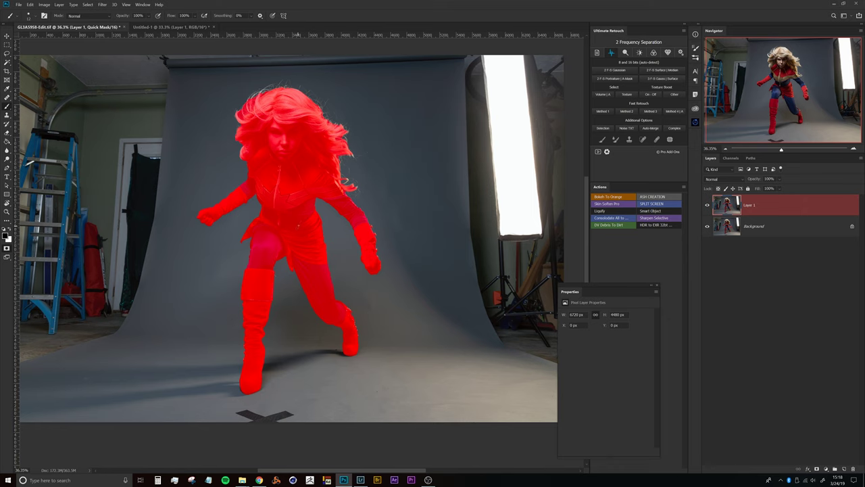
Leave quick mask mode and invert the resulting selection so it covers the woman instead of the studio background.
{"action": "key", "text": "q"}
{"action": "scroll", "coordinate": [337, 120], "scroll_direction": "down", "scroll_amount": 2}
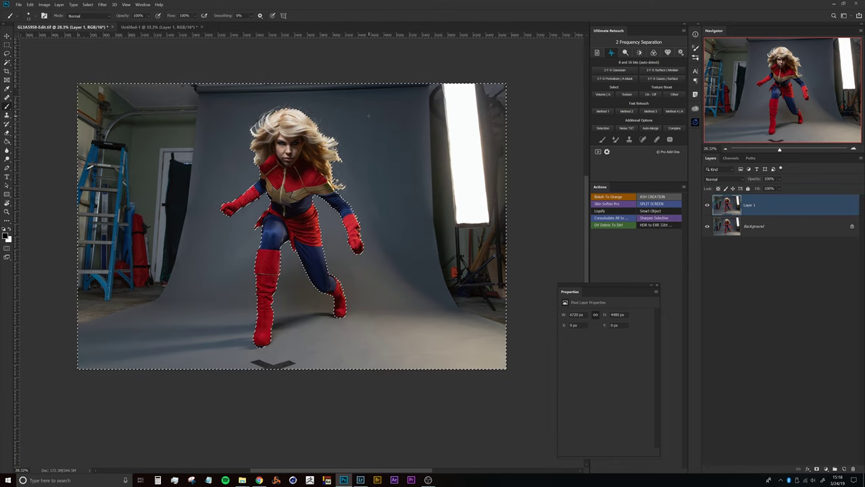
{"action": "key", "text": "ctrl+shift+i"}
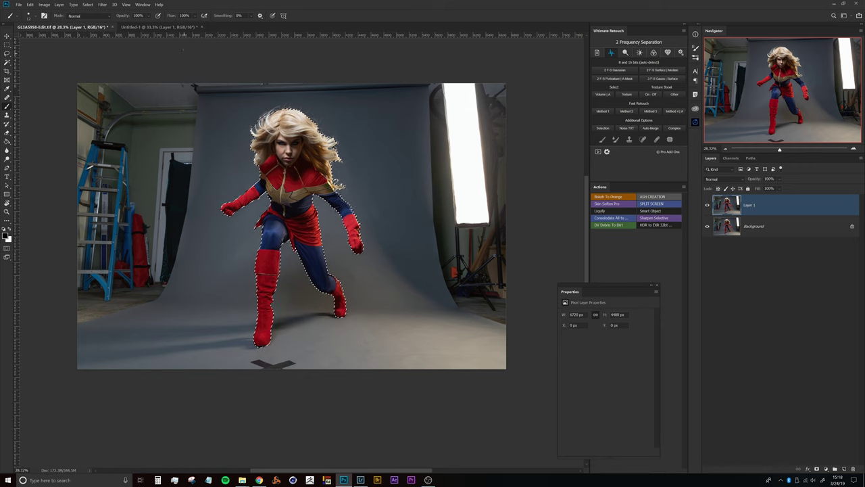
Open the woman's selection in Select and Mask using the Magic Wand tool's options.
{"action": "left_click", "coordinate": [6, 63]}
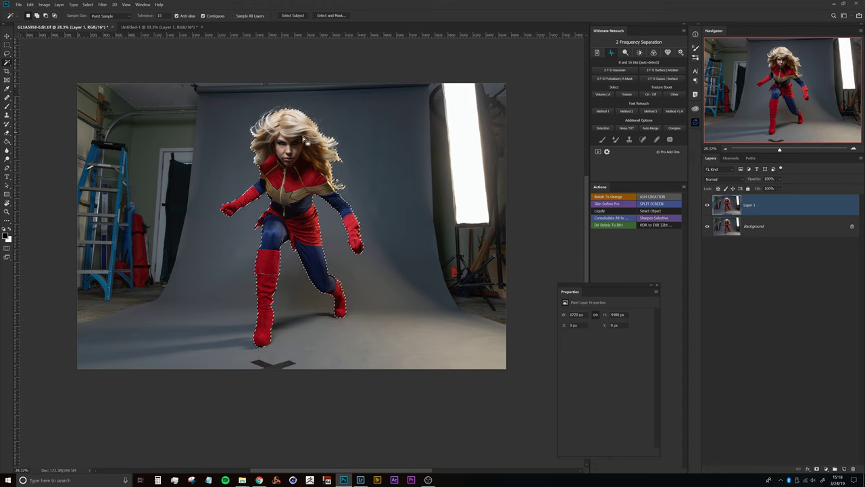
{"action": "scroll", "coordinate": [311, 196], "scroll_direction": "up", "scroll_amount": 3}
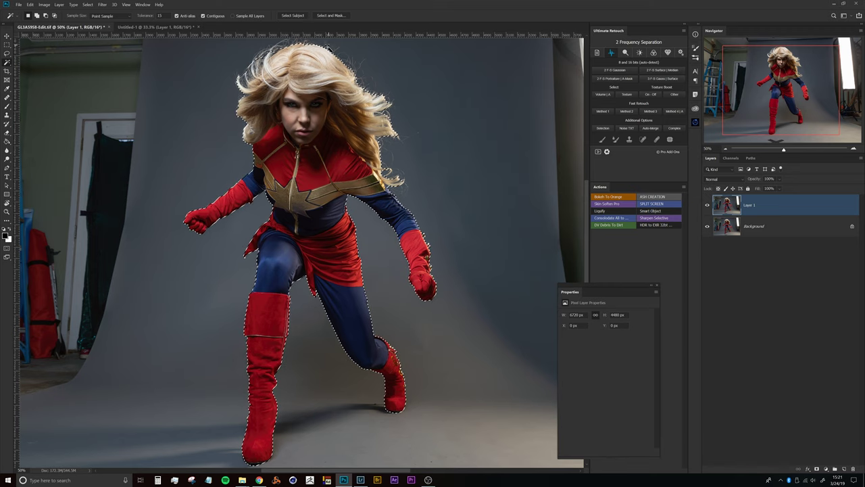
{"action": "left_click", "coordinate": [329, 16]}
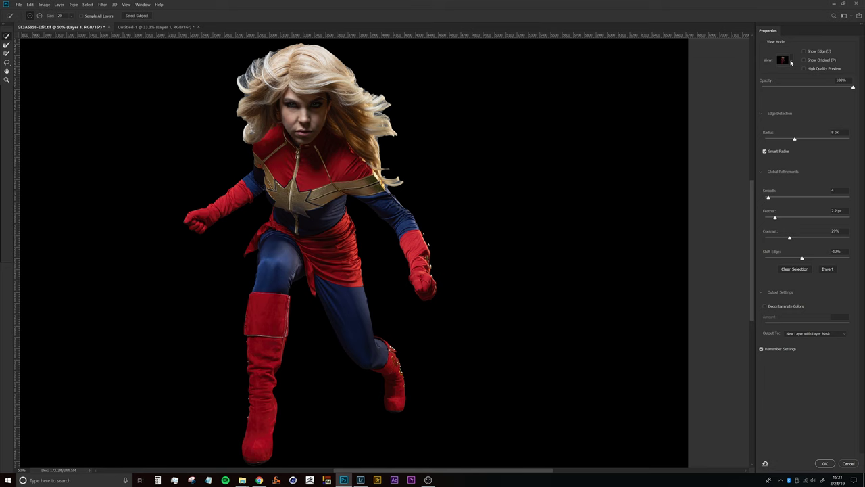
Preview the cutout on black at 100% opacity and compare it with the original photo.
{"action": "left_click", "coordinate": [791, 61]}
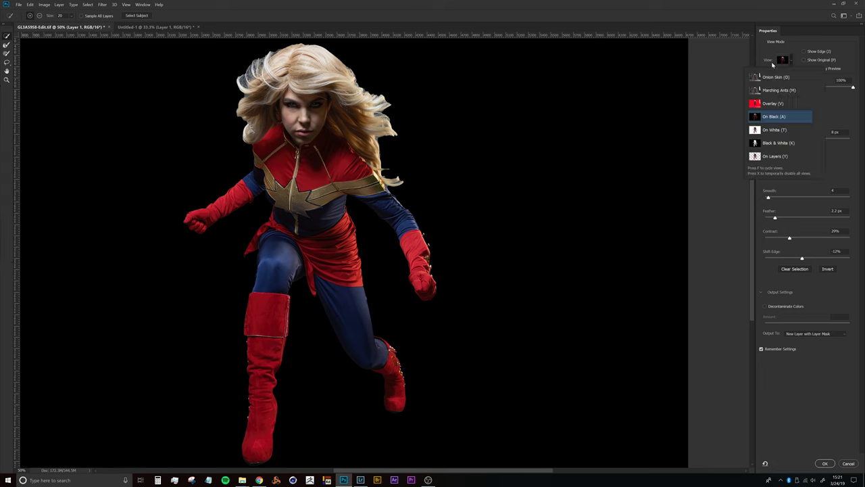
{"action": "left_click", "coordinate": [770, 58]}
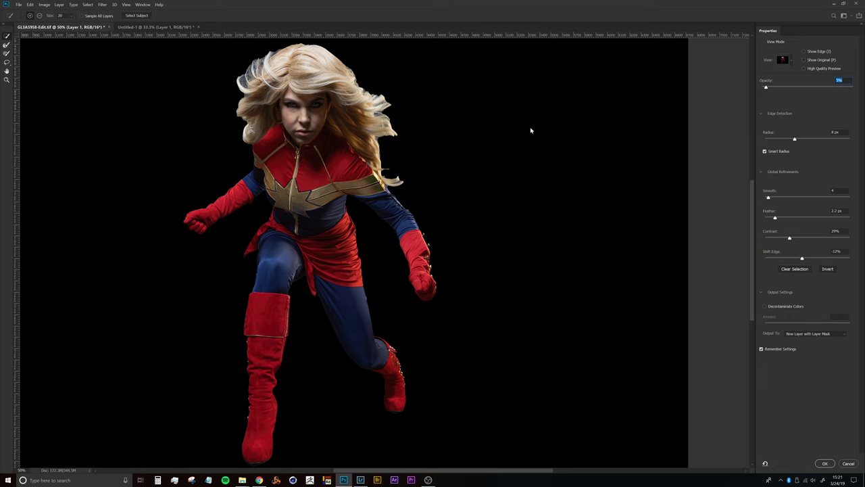
{"action": "key", "text": "p"}
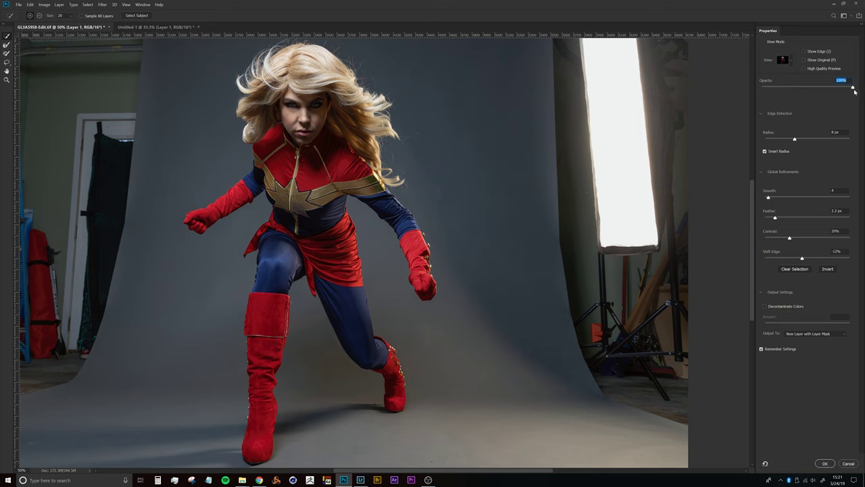
{"action": "key", "text": "p"}
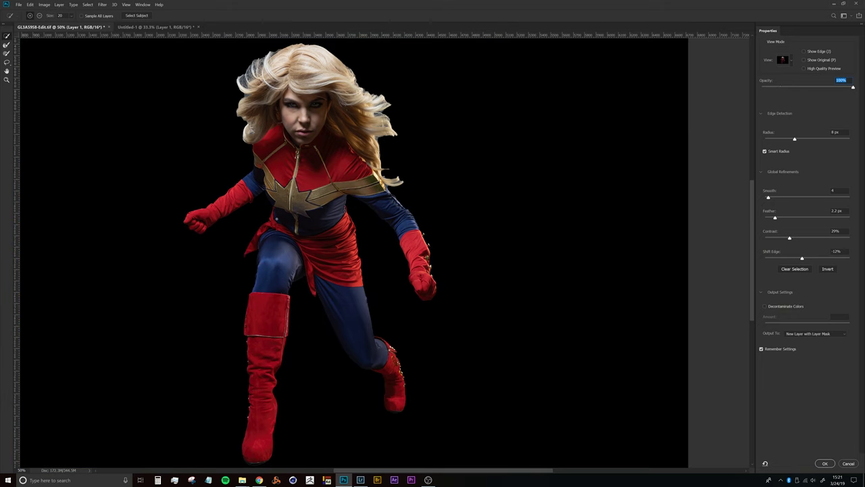
Examine the cutout's edges on black around the gloves, torso, sash, legs, boots and hair.
{"action": "left_click_drag", "start_coordinate": [290, 244], "coordinate": [306, 199]}
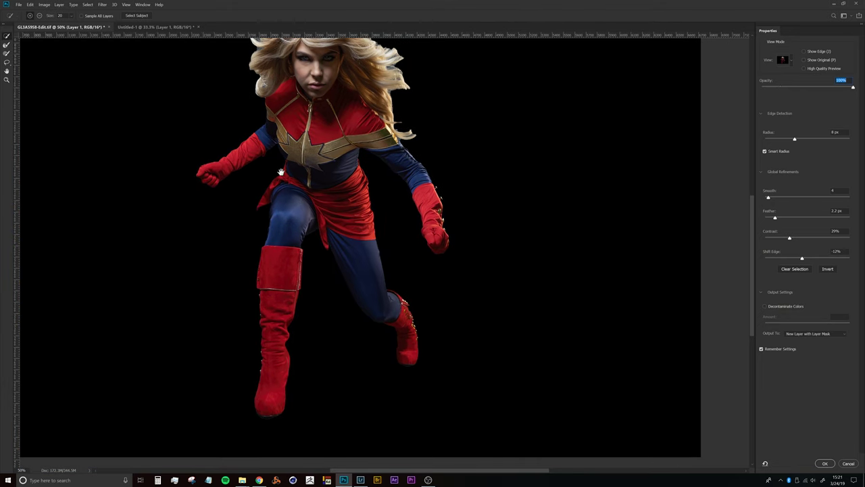
{"action": "left_click_drag", "start_coordinate": [267, 153], "coordinate": [338, 189]}
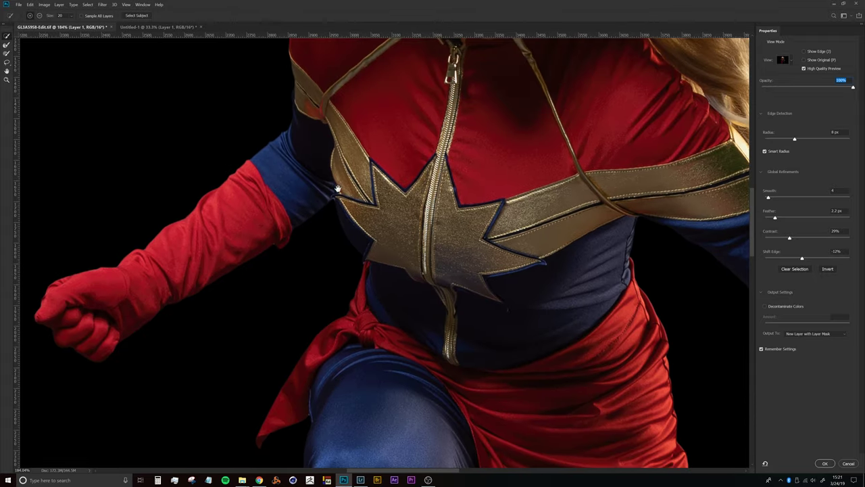
{"action": "left_click_drag", "start_coordinate": [374, 262], "coordinate": [292, 68]}
{"action": "left_click_drag", "start_coordinate": [438, 325], "coordinate": [377, 195]}
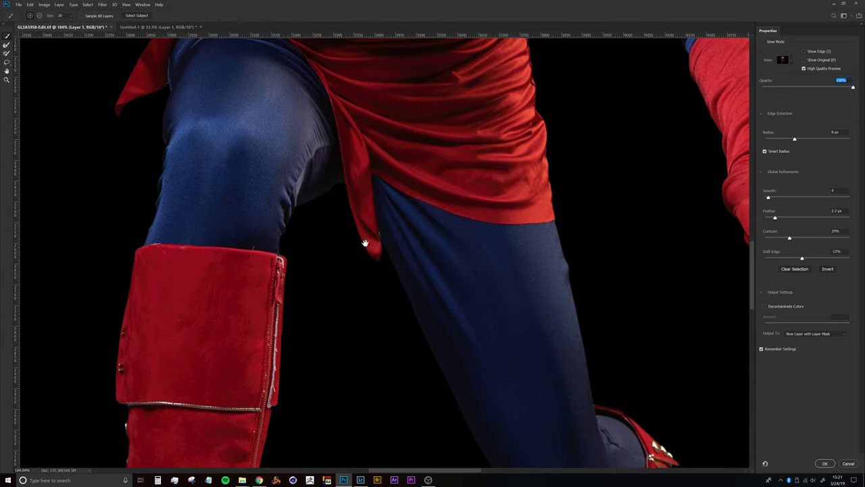
{"action": "scroll", "coordinate": [396, 252], "scroll_direction": "up", "scroll_amount": 8}
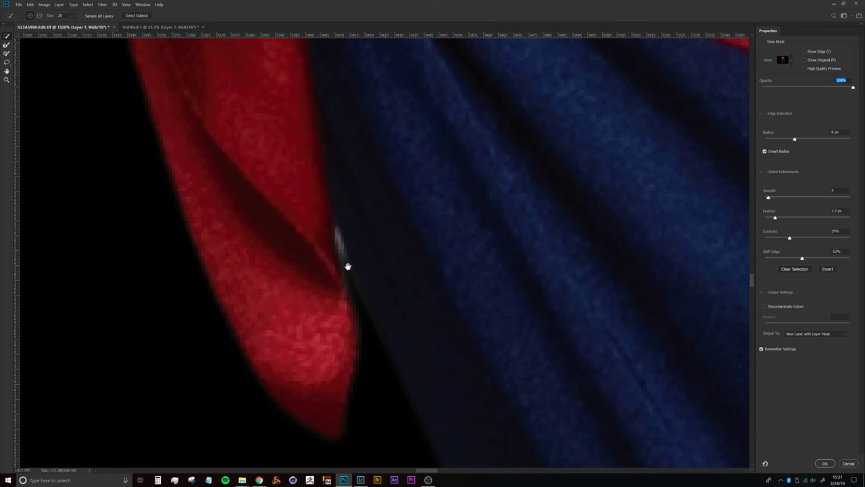
{"action": "scroll", "coordinate": [386, 266], "scroll_direction": "down", "scroll_amount": 9}
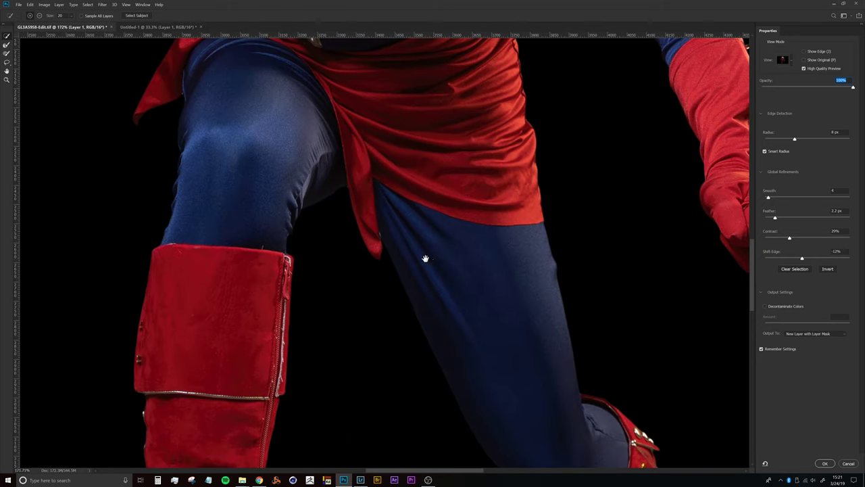
{"action": "scroll", "coordinate": [339, 189], "scroll_direction": "up", "scroll_amount": 8}
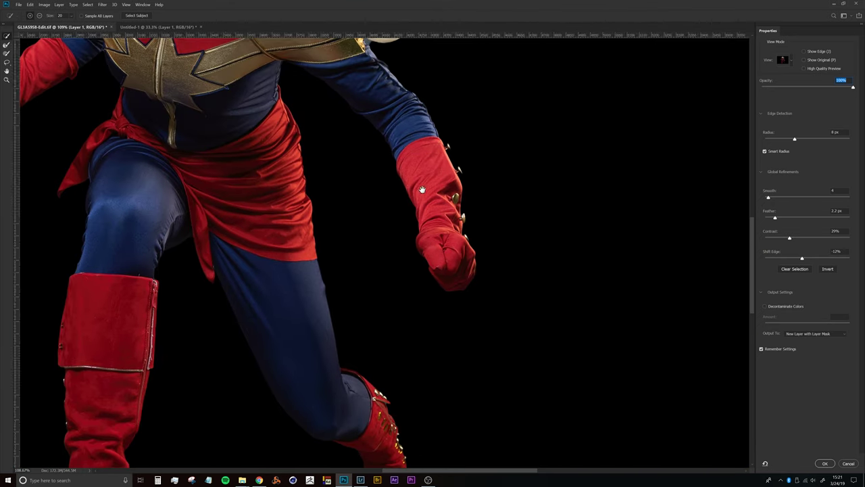
{"action": "scroll", "coordinate": [422, 247], "scroll_direction": "up", "scroll_amount": 4}
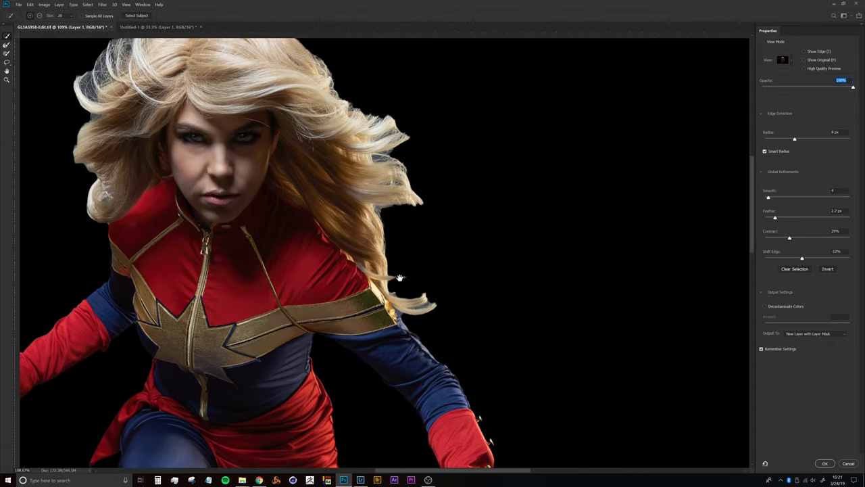
{"action": "left_click_drag", "start_coordinate": [342, 151], "coordinate": [397, 212]}
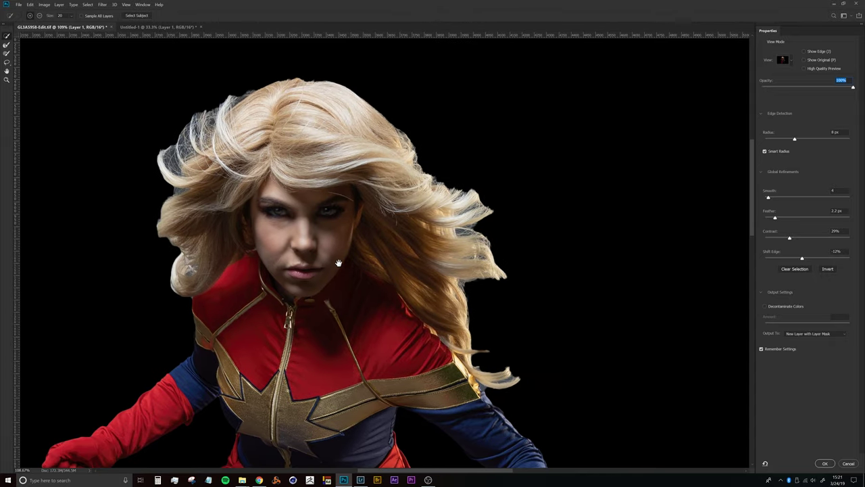
{"action": "left_click_drag", "start_coordinate": [341, 265], "coordinate": [358, 143]}
{"action": "left_click_drag", "start_coordinate": [338, 187], "coordinate": [323, 210]}
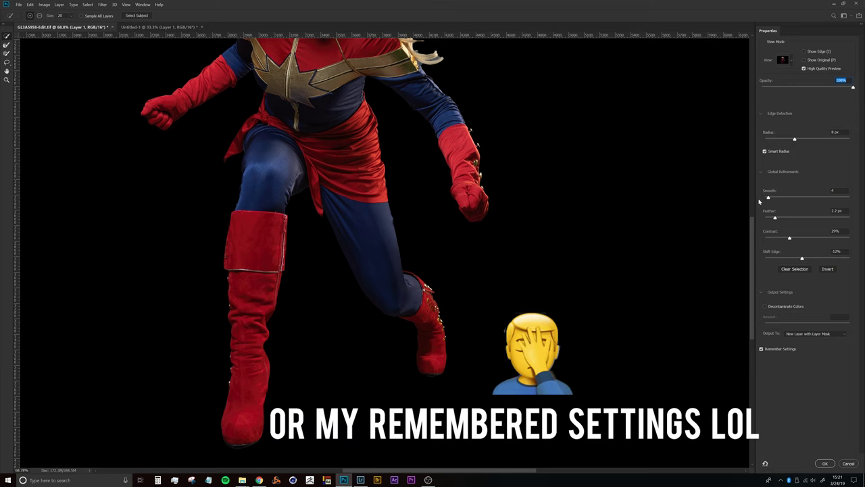
Lower the Smooth refinement to 0 while checking the edge of the buttoned glove and sleeve.
{"action": "scroll", "coordinate": [502, 199], "scroll_direction": "up", "scroll_amount": 3}
{"action": "scroll", "coordinate": [529, 200], "scroll_direction": "up", "scroll_amount": 5}
{"action": "left_click_drag", "start_coordinate": [528, 200], "coordinate": [534, 201]}
{"action": "left_click_drag", "start_coordinate": [531, 255], "coordinate": [467, 160]}
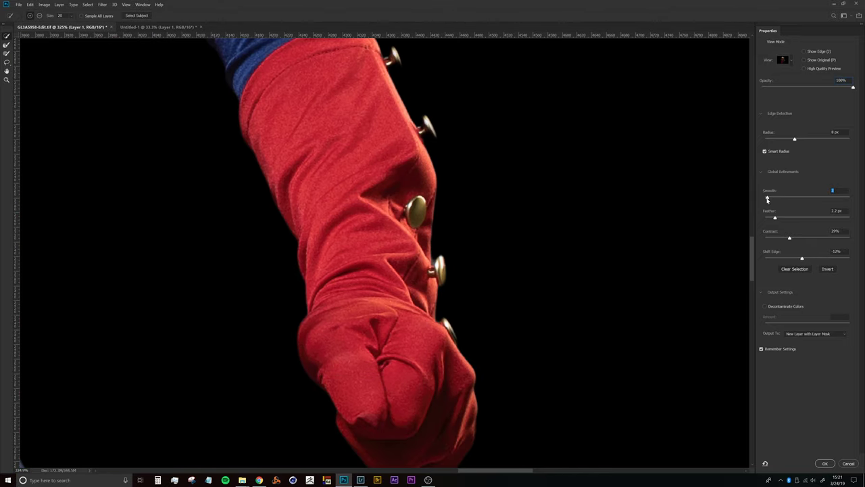
{"action": "left_click_drag", "start_coordinate": [415, 215], "coordinate": [404, 395]}
{"action": "left_click_drag", "start_coordinate": [371, 274], "coordinate": [385, 339]}
{"action": "left_click_drag", "start_coordinate": [264, 244], "coordinate": [337, 232]}
{"action": "left_click_drag", "start_coordinate": [336, 231], "coordinate": [233, 233]}
{"action": "left_click_drag", "start_coordinate": [264, 267], "coordinate": [203, 233]}
{"action": "left_click_drag", "start_coordinate": [202, 233], "coordinate": [285, 228]}
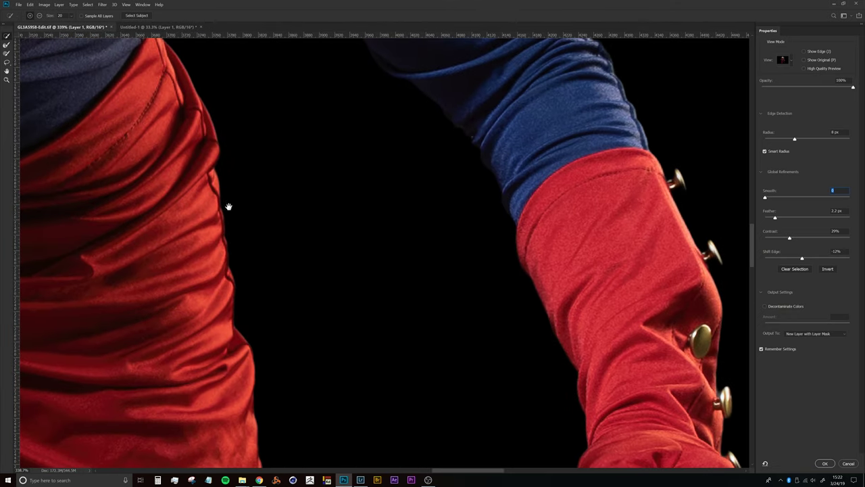
Examine the mask edges along the skirt, thighs, both arms and the light-side blue sleeve.
{"action": "left_click_drag", "start_coordinate": [228, 207], "coordinate": [259, 343]}
{"action": "left_click_drag", "start_coordinate": [222, 412], "coordinate": [327, 146]}
{"action": "left_click_drag", "start_coordinate": [231, 353], "coordinate": [406, 69]}
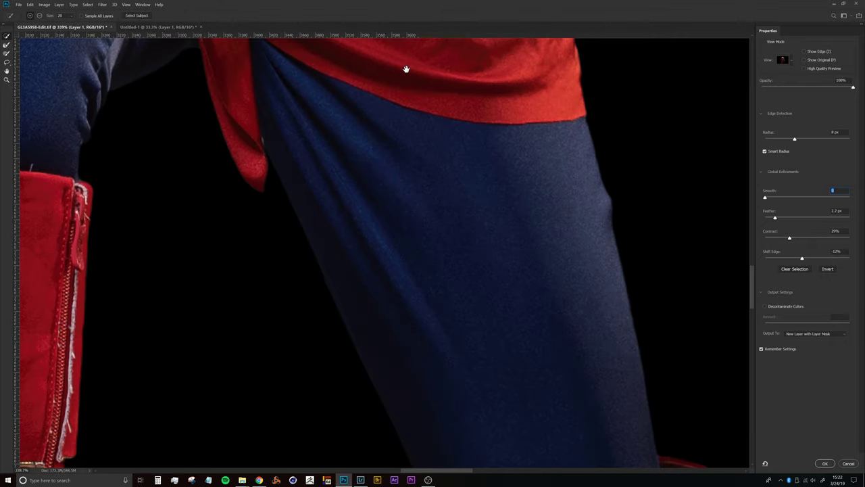
{"action": "left_click_drag", "start_coordinate": [339, 127], "coordinate": [422, 208]}
{"action": "left_click_drag", "start_coordinate": [331, 201], "coordinate": [543, 356]}
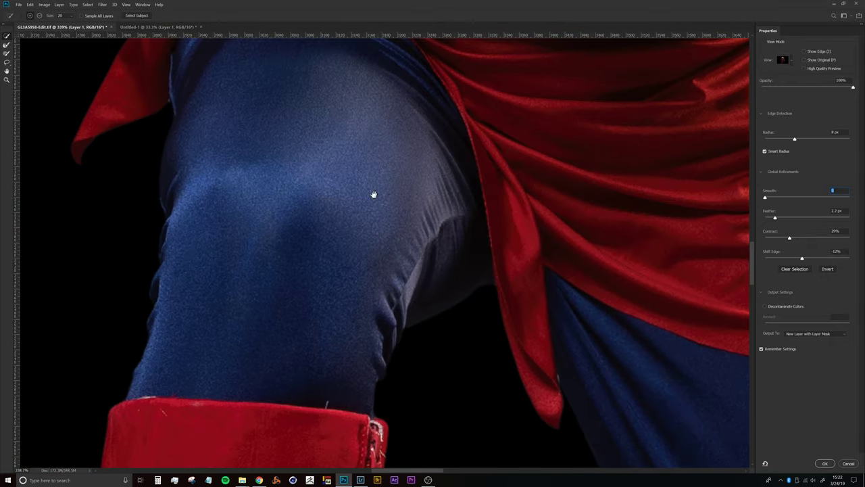
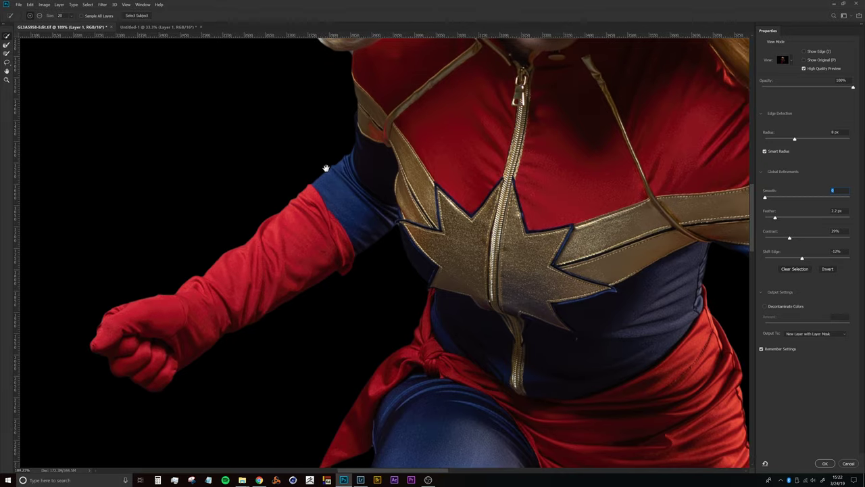
{"action": "left_click_drag", "start_coordinate": [471, 261], "coordinate": [198, 251]}
{"action": "left_click_drag", "start_coordinate": [414, 219], "coordinate": [375, 215]}
{"action": "left_click_drag", "start_coordinate": [337, 115], "coordinate": [341, 295]}
{"action": "left_click_drag", "start_coordinate": [340, 199], "coordinate": [347, 321]}
{"action": "left_click_drag", "start_coordinate": [281, 155], "coordinate": [331, 228]}
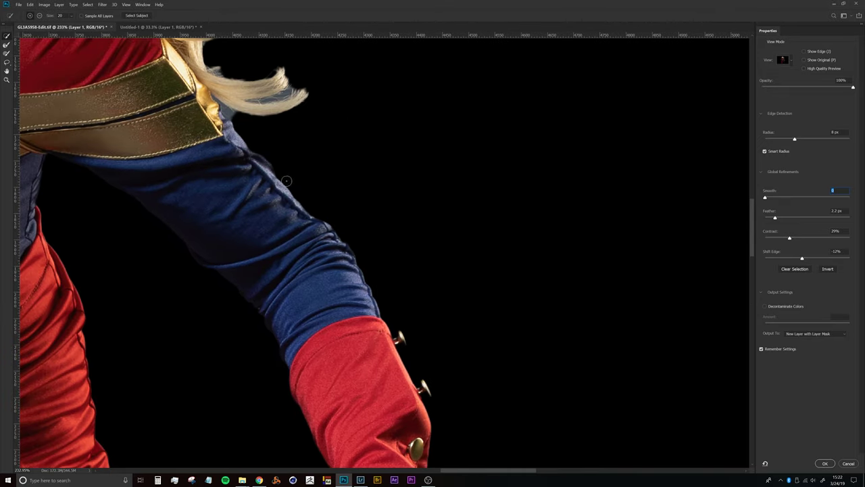
Try a Smooth value of 39 against the glove's buttons and set it to 4.
{"action": "left_click_drag", "start_coordinate": [290, 276], "coordinate": [411, 236]}
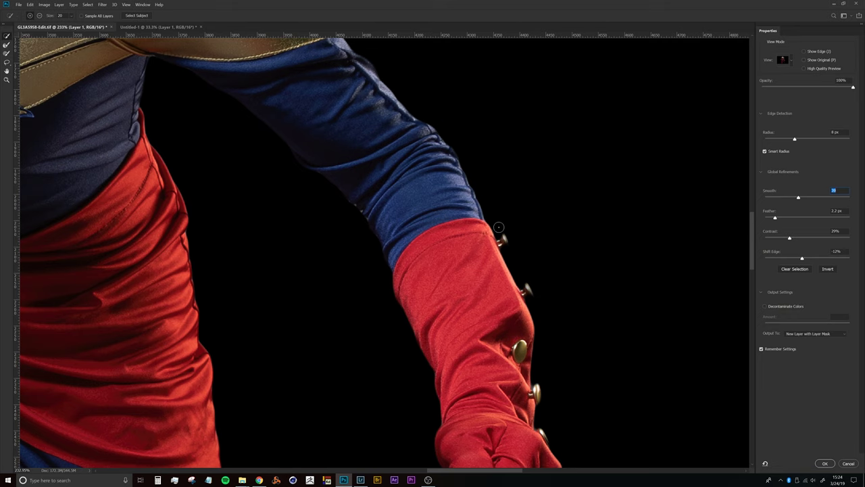
{"action": "left_click_drag", "start_coordinate": [511, 239], "coordinate": [532, 239]}
{"action": "left_click_drag", "start_coordinate": [509, 302], "coordinate": [422, 271]}
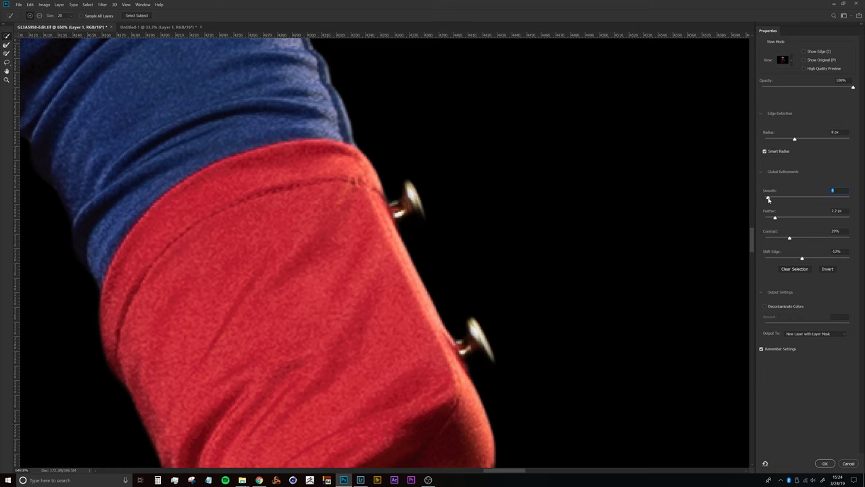
Set Feather to 2.7 px and Contrast to 27%, judging the edge along the skirt and thigh.
{"action": "left_click", "coordinate": [775, 219]}
{"action": "left_click_drag", "start_coordinate": [407, 246], "coordinate": [500, 185]}
{"action": "scroll", "coordinate": [421, 299], "scroll_direction": "up", "scroll_amount": 10}
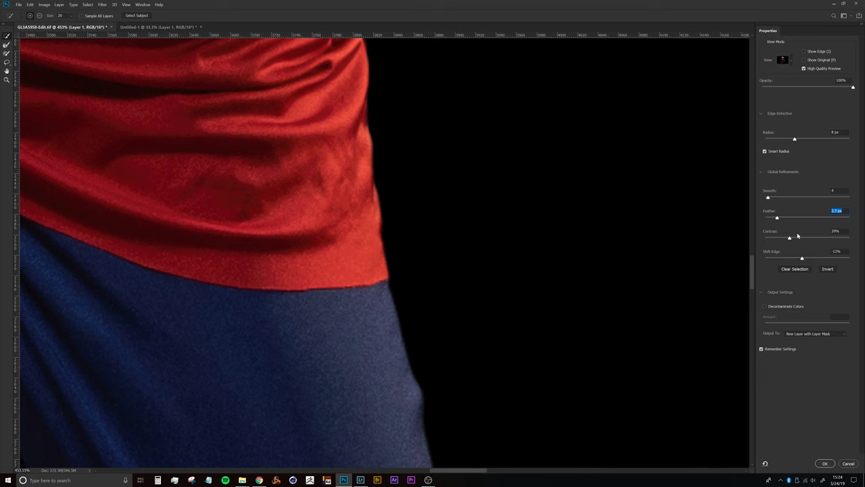
{"action": "left_click_drag", "start_coordinate": [789, 239], "coordinate": [762, 240]}
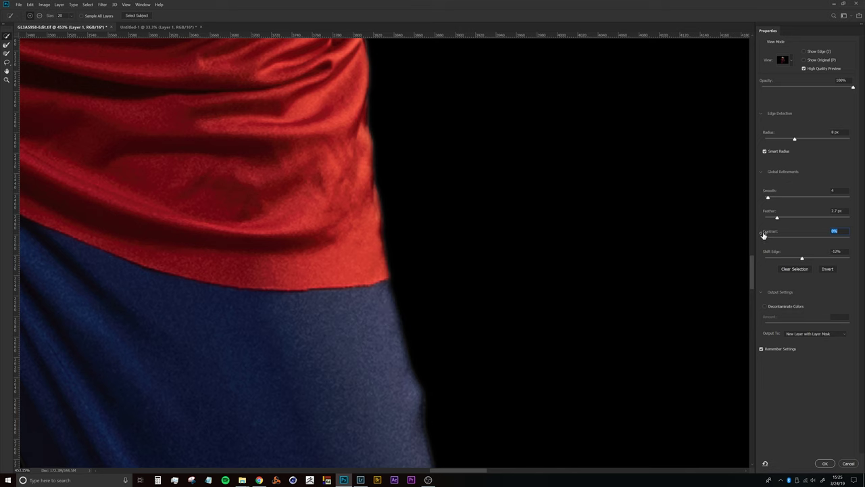
{"action": "left_click_drag", "start_coordinate": [769, 240], "coordinate": [780, 239]}
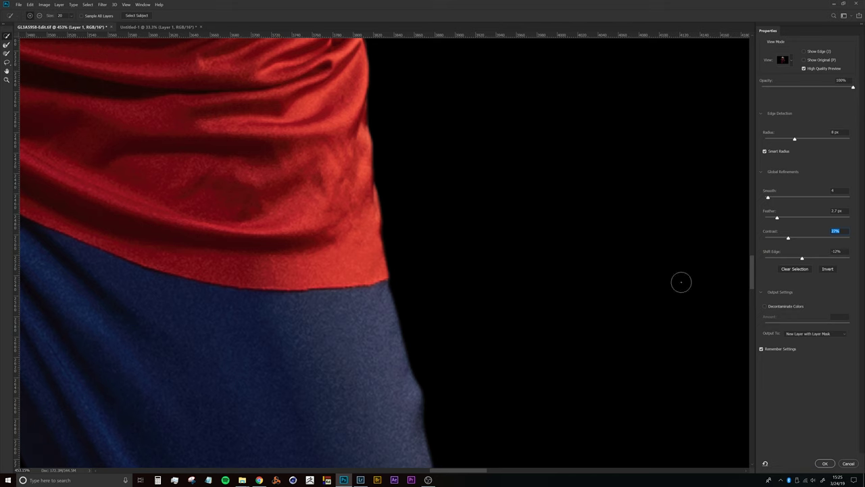
Set Shift Edge to -16%, checking the mask edge where the red sash tip meets the blue thigh.
{"action": "left_click_drag", "start_coordinate": [396, 269], "coordinate": [515, 271]}
{"action": "left_click_drag", "start_coordinate": [225, 165], "coordinate": [229, 161]}
{"action": "left_click_drag", "start_coordinate": [376, 192], "coordinate": [291, 206]}
{"action": "left_click_drag", "start_coordinate": [592, 328], "coordinate": [613, 269]}
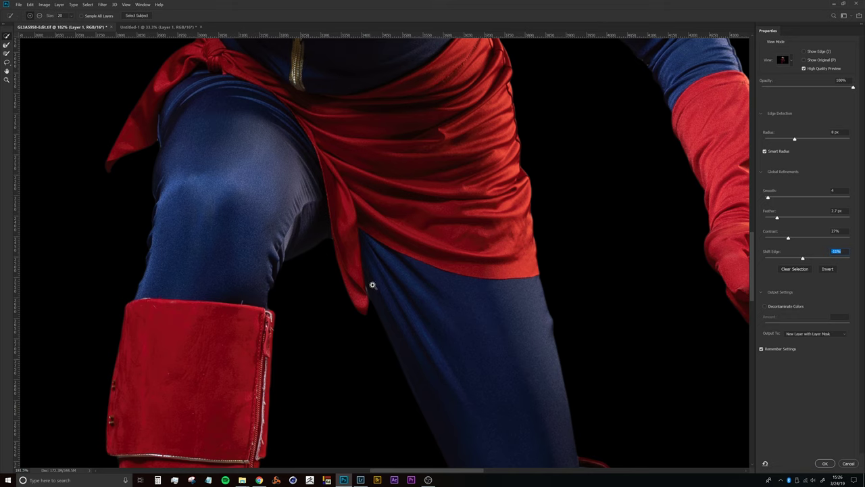
{"action": "scroll", "coordinate": [375, 283], "scroll_direction": "up", "scroll_amount": 5}
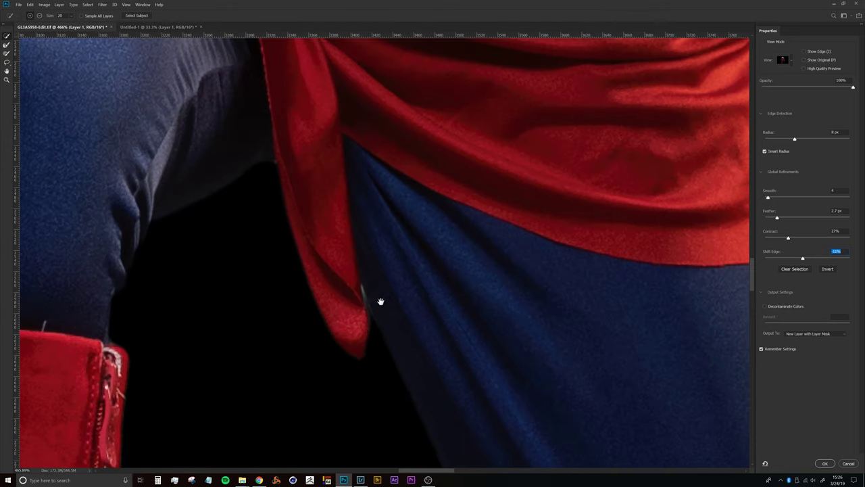
{"action": "scroll", "coordinate": [378, 297], "scroll_direction": "up", "scroll_amount": 5}
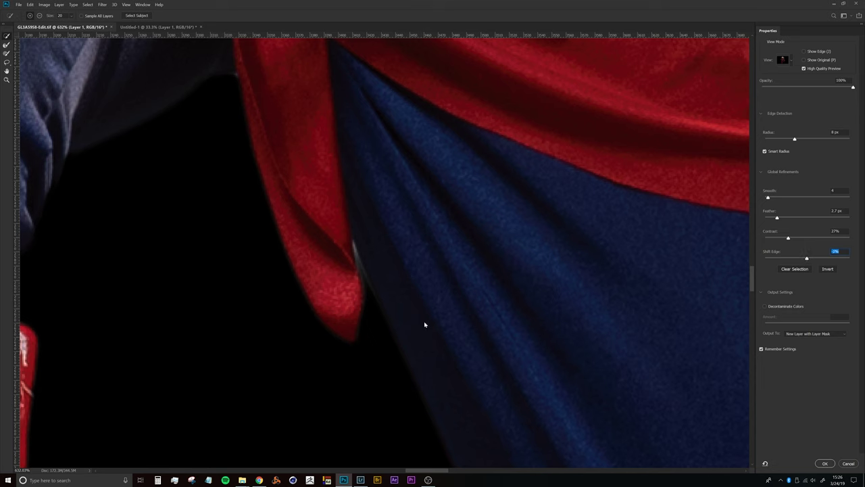
{"action": "left_click_drag", "start_coordinate": [296, 234], "coordinate": [353, 231]}
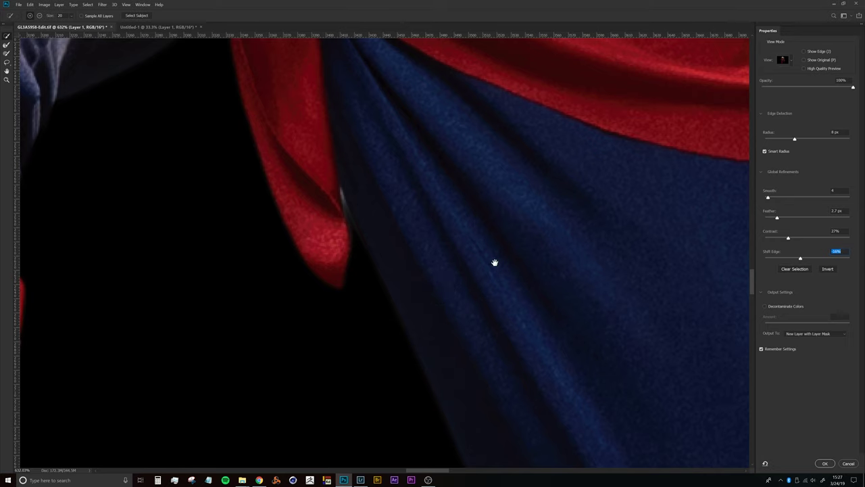
{"action": "left_click_drag", "start_coordinate": [493, 261], "coordinate": [459, 266]}
{"action": "left_click_drag", "start_coordinate": [396, 254], "coordinate": [373, 210]}
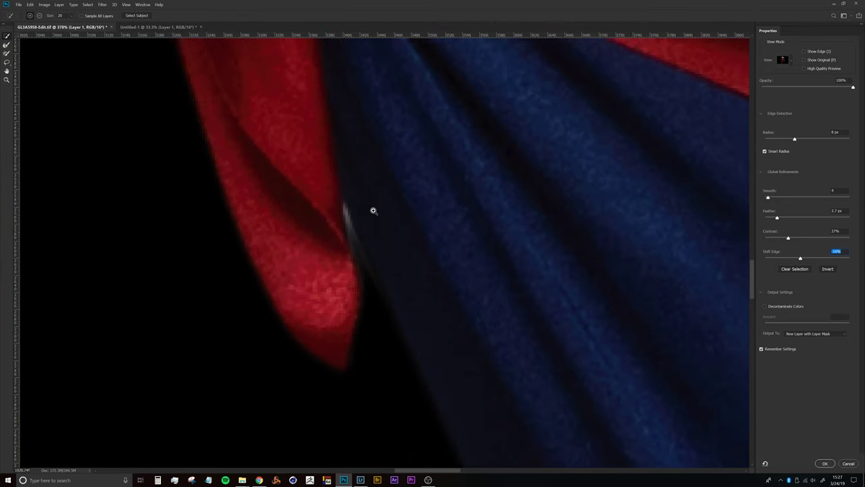
{"action": "key", "text": "space"}
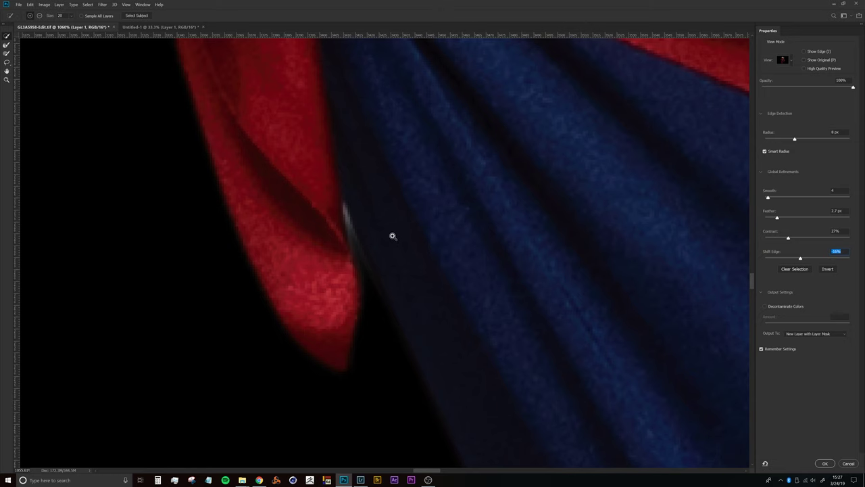
Examine the cutout against the black preview, from the hair and torso down to both boots.
{"action": "scroll", "coordinate": [390, 235], "scroll_direction": "down", "scroll_amount": 8}
{"action": "scroll", "coordinate": [378, 284], "scroll_direction": "up", "scroll_amount": 6}
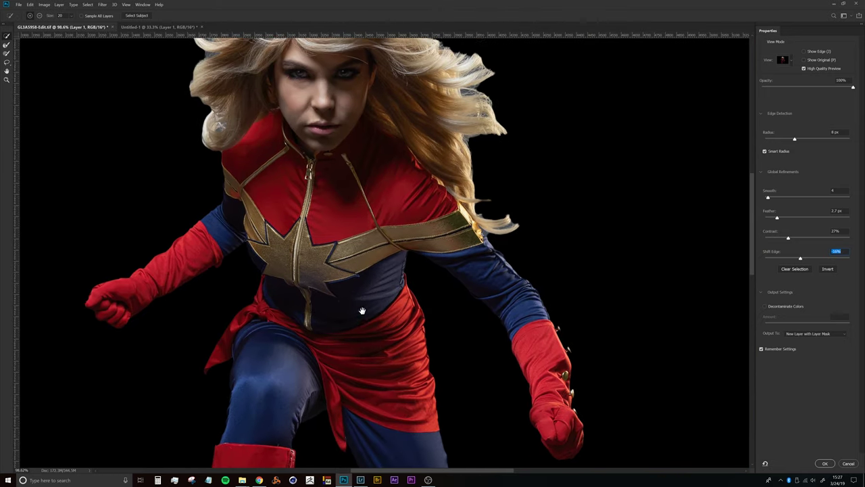
{"action": "scroll", "coordinate": [360, 289], "scroll_direction": "up", "scroll_amount": 2}
{"action": "scroll", "coordinate": [361, 353], "scroll_direction": "down", "scroll_amount": 8}
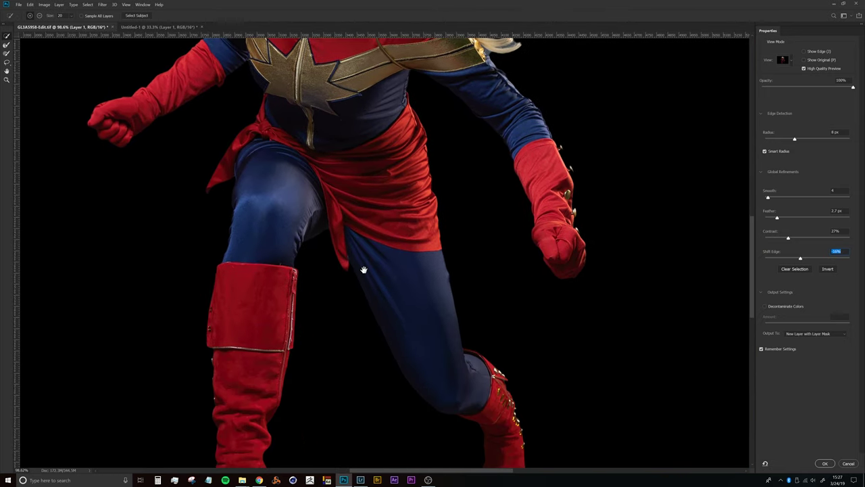
{"action": "scroll", "coordinate": [386, 236], "scroll_direction": "down", "scroll_amount": 3}
{"action": "scroll", "coordinate": [380, 214], "scroll_direction": "up", "scroll_amount": 6}
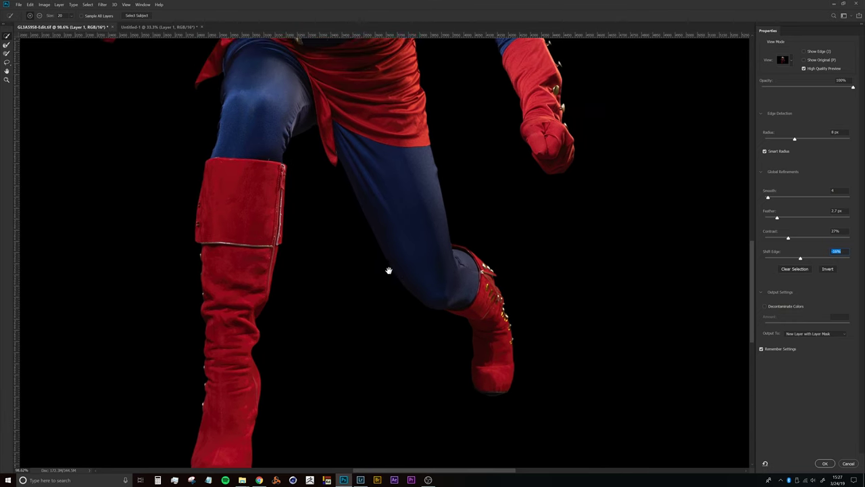
{"action": "left_click_drag", "start_coordinate": [390, 242], "coordinate": [386, 245]}
{"action": "left_click_drag", "start_coordinate": [386, 204], "coordinate": [384, 318]}
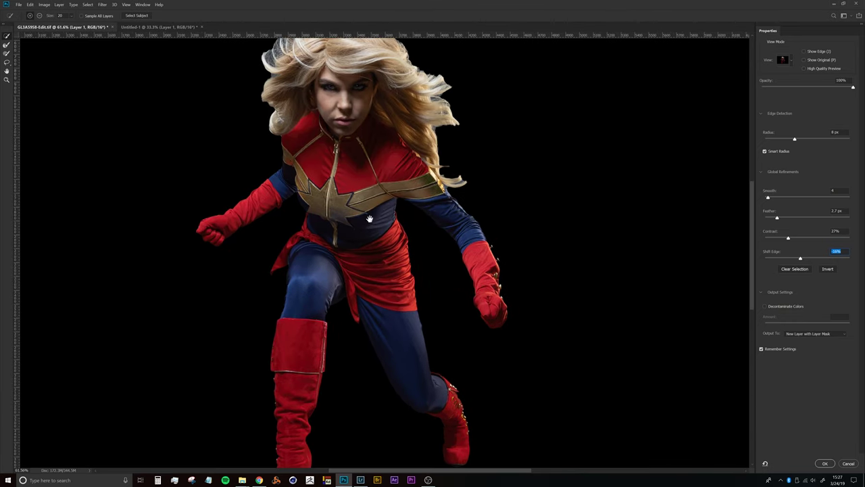
{"action": "left_click_drag", "start_coordinate": [370, 219], "coordinate": [370, 279]}
{"action": "scroll", "coordinate": [370, 279], "scroll_direction": "down", "scroll_amount": 3}
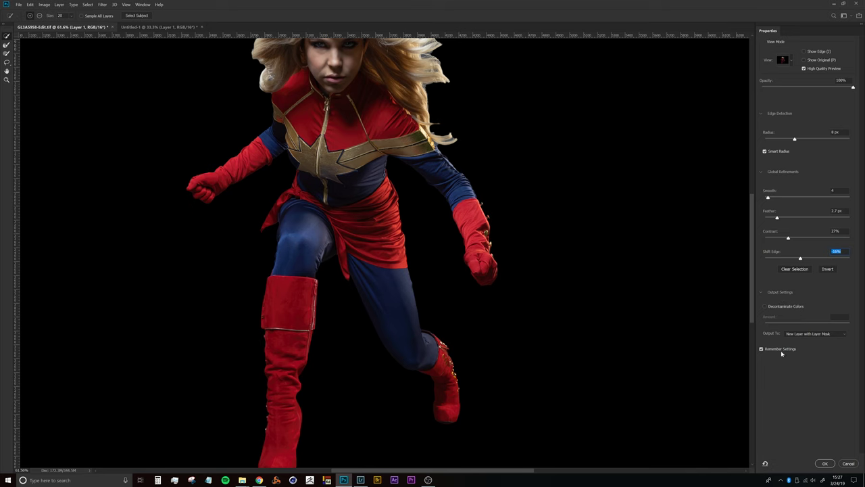
Set the output to Selection and apply the Select and Mask refinement.
{"action": "left_click", "coordinate": [799, 335]}
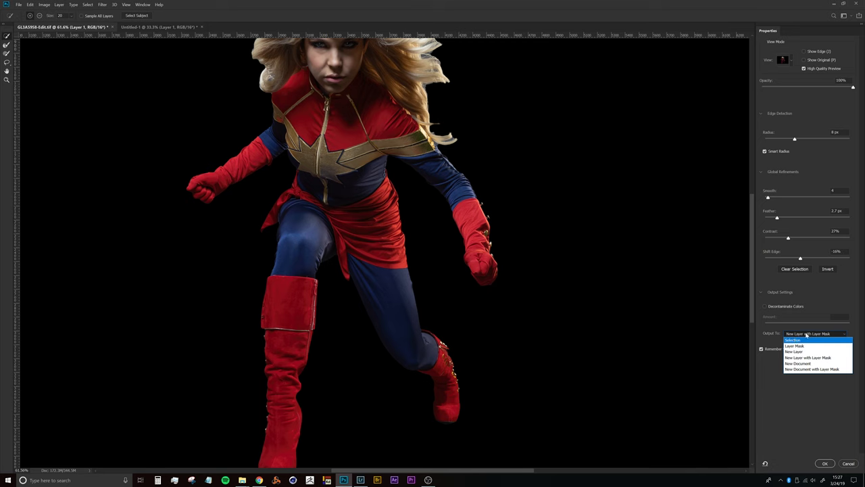
{"action": "left_click", "coordinate": [780, 340]}
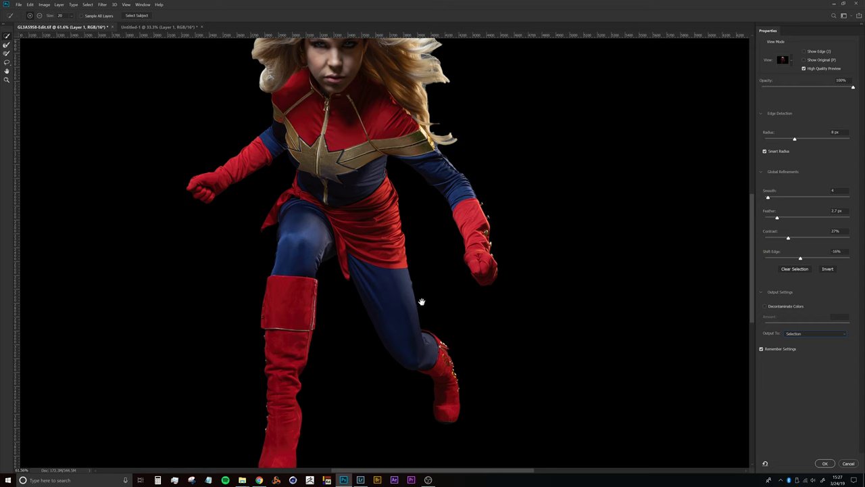
{"action": "left_click_drag", "start_coordinate": [419, 300], "coordinate": [429, 255]}
{"action": "left_click_drag", "start_coordinate": [386, 154], "coordinate": [385, 209]}
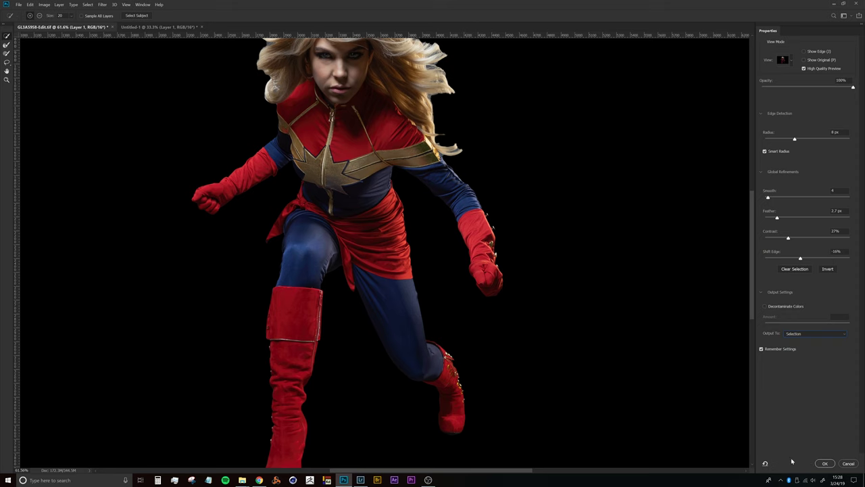
{"action": "left_click", "coordinate": [823, 463]}
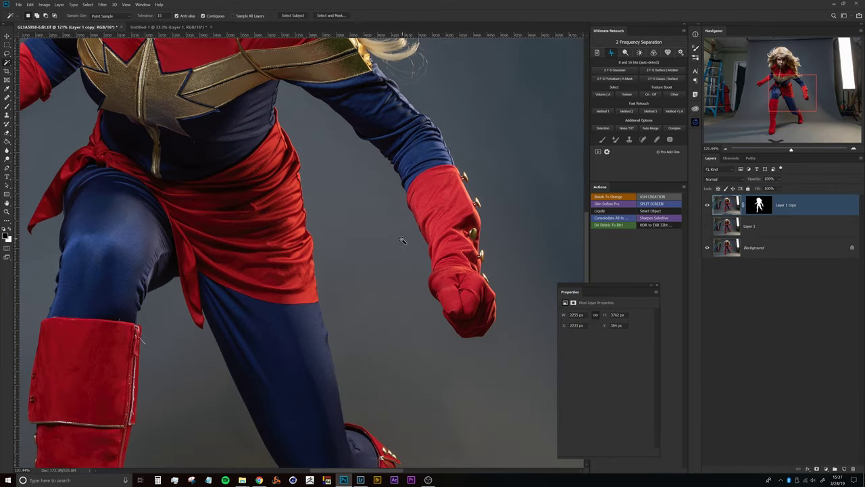
Add a dark grey Solid Color fill layer with 30% brightness directly above Layer 1.
{"action": "scroll", "coordinate": [365, 230], "scroll_direction": "down", "scroll_amount": 5}
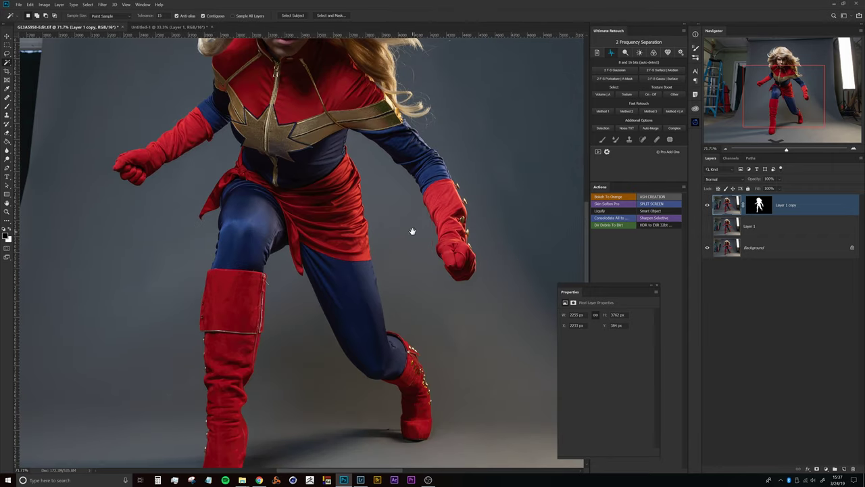
{"action": "scroll", "coordinate": [411, 232], "scroll_direction": "down", "scroll_amount": 1}
{"action": "left_click", "coordinate": [719, 229]}
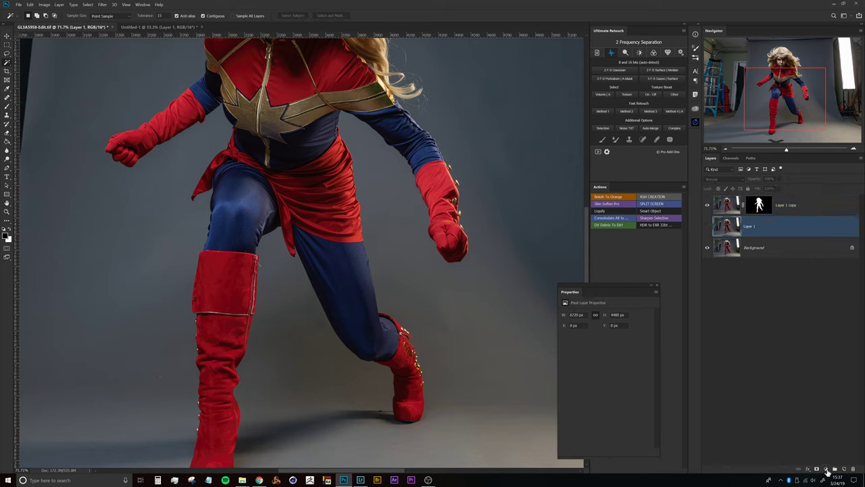
{"action": "left_click", "coordinate": [826, 470]}
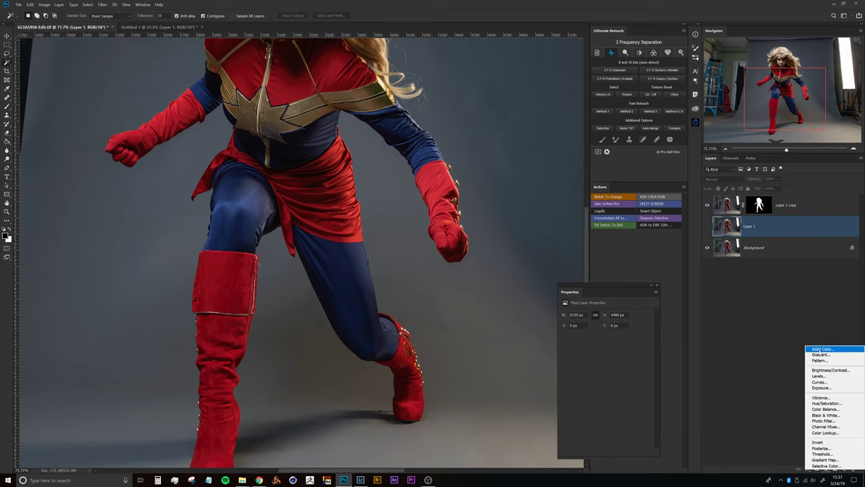
{"action": "left_click", "coordinate": [821, 350]}
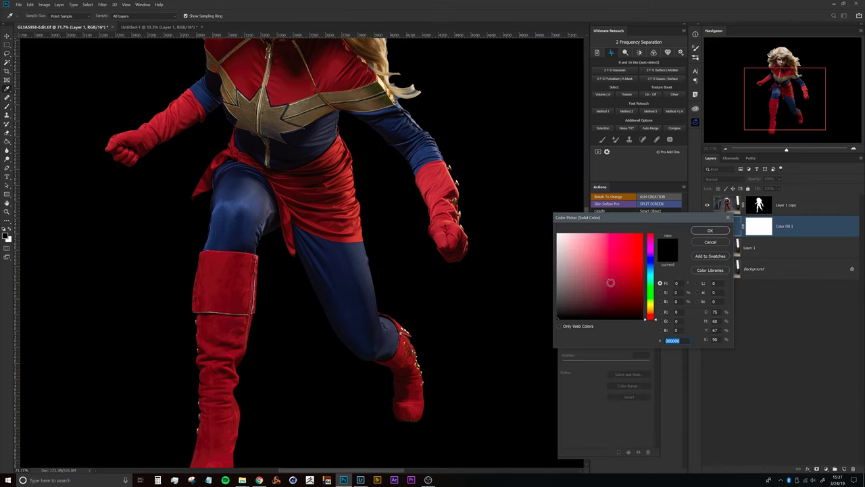
{"action": "left_click", "coordinate": [673, 301]}
{"action": "type", "text": "30"}
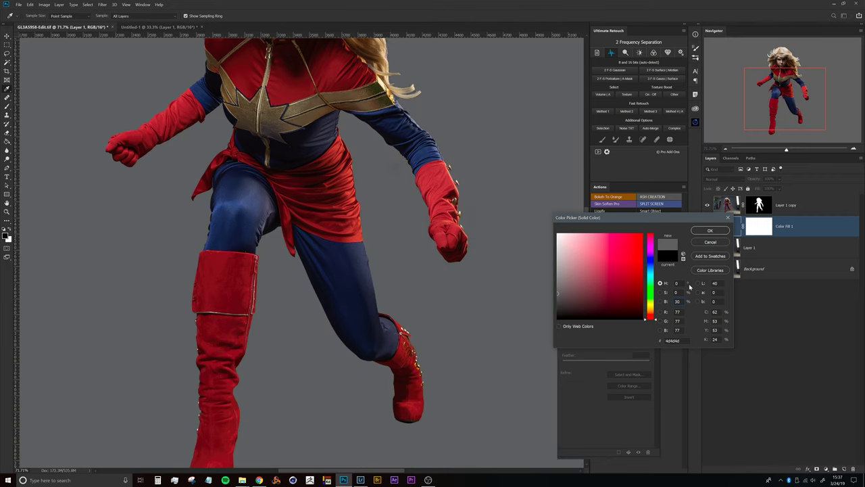
{"action": "key", "text": "Return"}
Examine the cutout's edges around the hair, shoulder, sleeve and skirt against the grey fill.
{"action": "left_click_drag", "start_coordinate": [279, 184], "coordinate": [323, 292]}
{"action": "left_click_drag", "start_coordinate": [216, 195], "coordinate": [291, 207]}
{"action": "left_click_drag", "start_coordinate": [245, 266], "coordinate": [191, 332]}
{"action": "scroll", "coordinate": [191, 331], "scroll_direction": "down", "scroll_amount": 8}
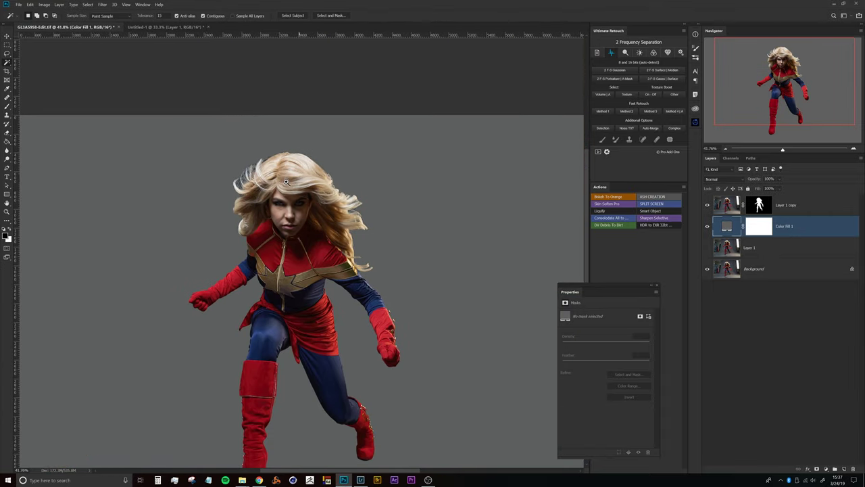
{"action": "scroll", "coordinate": [309, 192], "scroll_direction": "up", "scroll_amount": 6}
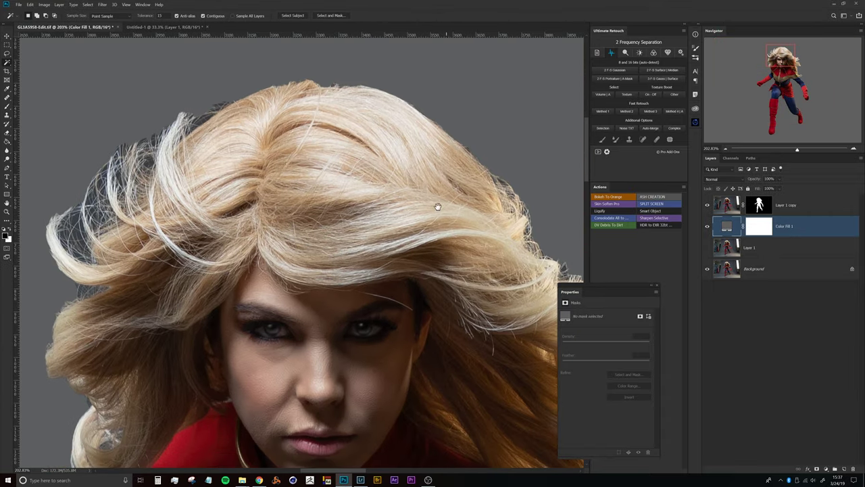
{"action": "scroll", "coordinate": [453, 198], "scroll_direction": "down", "scroll_amount": 8}
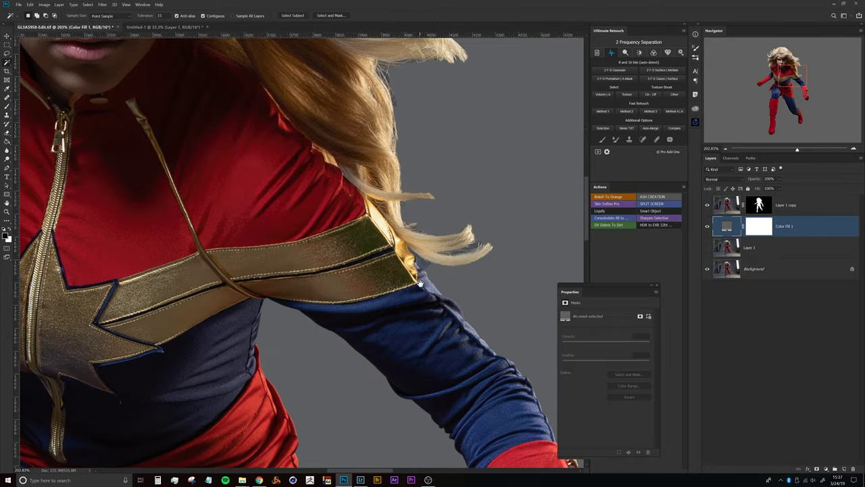
{"action": "left_click_drag", "start_coordinate": [419, 261], "coordinate": [304, 177]}
{"action": "left_click_drag", "start_coordinate": [340, 275], "coordinate": [421, 230]}
{"action": "left_click_drag", "start_coordinate": [205, 350], "coordinate": [244, 146]}
{"action": "left_click_drag", "start_coordinate": [286, 379], "coordinate": [312, 236]}
{"action": "left_click_drag", "start_coordinate": [342, 193], "coordinate": [354, 224]}
{"action": "scroll", "coordinate": [338, 309], "scroll_direction": "down", "scroll_amount": 3}
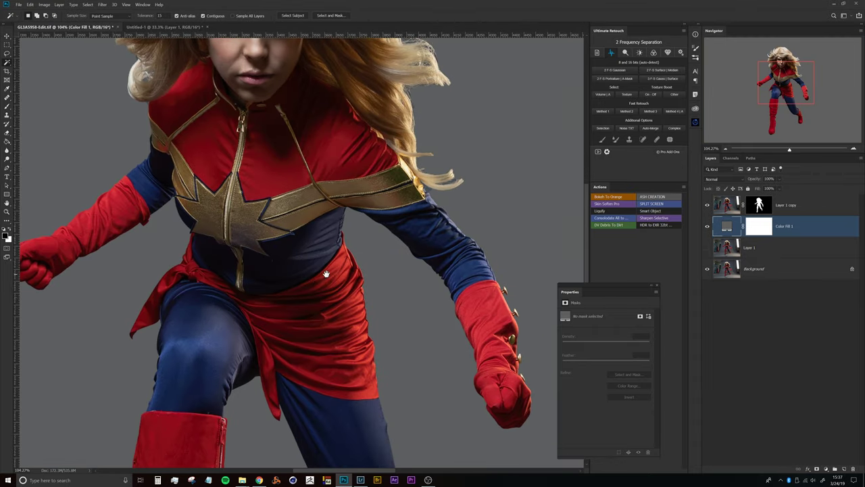
{"action": "left_click_drag", "start_coordinate": [336, 273], "coordinate": [343, 256]}
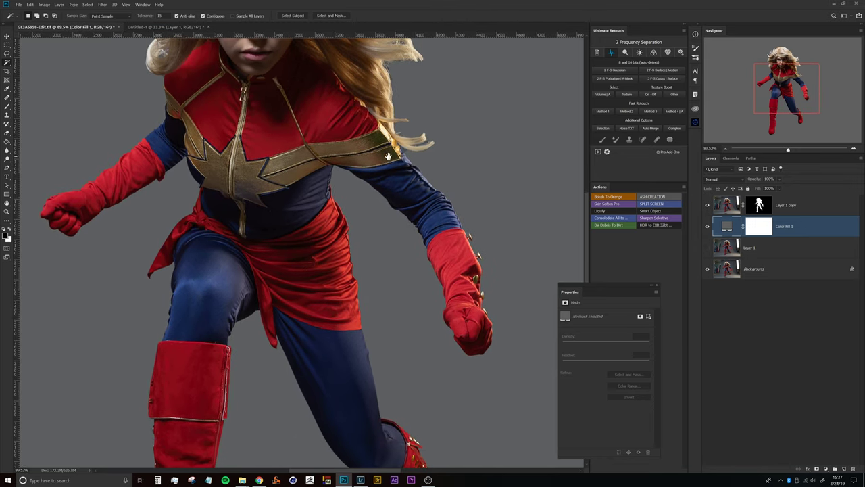
Examine the edge of the red glove and arm on the darker side, and the figure's overall outline.
{"action": "left_click_drag", "start_coordinate": [331, 169], "coordinate": [317, 273]}
{"action": "scroll", "coordinate": [110, 203], "scroll_direction": "up", "scroll_amount": 8}
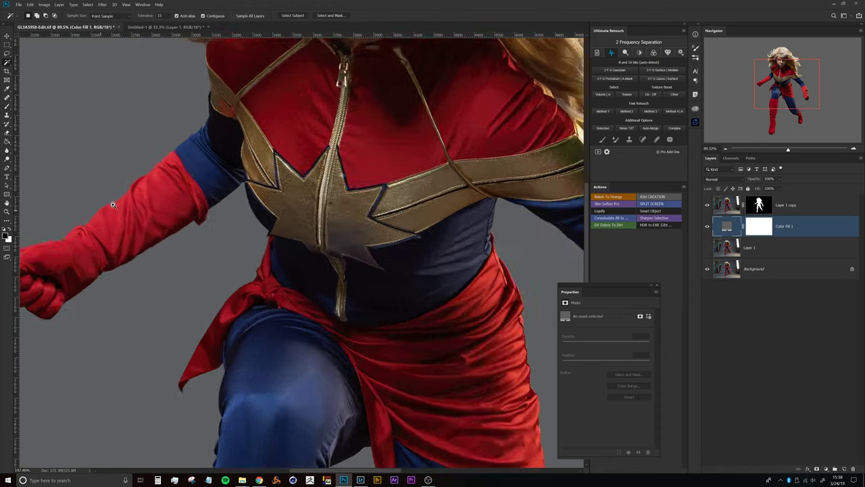
{"action": "left_click_drag", "start_coordinate": [110, 213], "coordinate": [199, 230]}
{"action": "scroll", "coordinate": [209, 203], "scroll_direction": "up", "scroll_amount": 5}
{"action": "left_click_drag", "start_coordinate": [269, 223], "coordinate": [245, 227]}
{"action": "left_click_drag", "start_coordinate": [348, 206], "coordinate": [257, 227]}
{"action": "left_click_drag", "start_coordinate": [339, 225], "coordinate": [257, 244]}
{"action": "left_click_drag", "start_coordinate": [296, 169], "coordinate": [304, 201]}
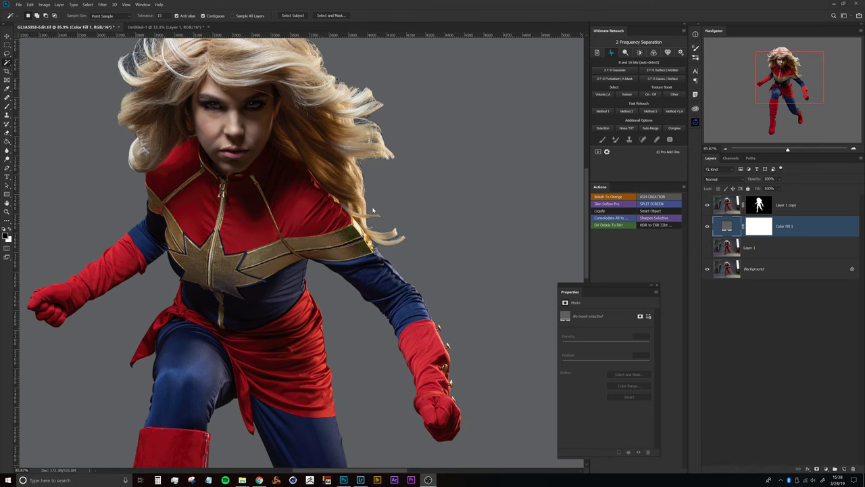
{"action": "scroll", "coordinate": [333, 209], "scroll_direction": "down", "scroll_amount": 5}
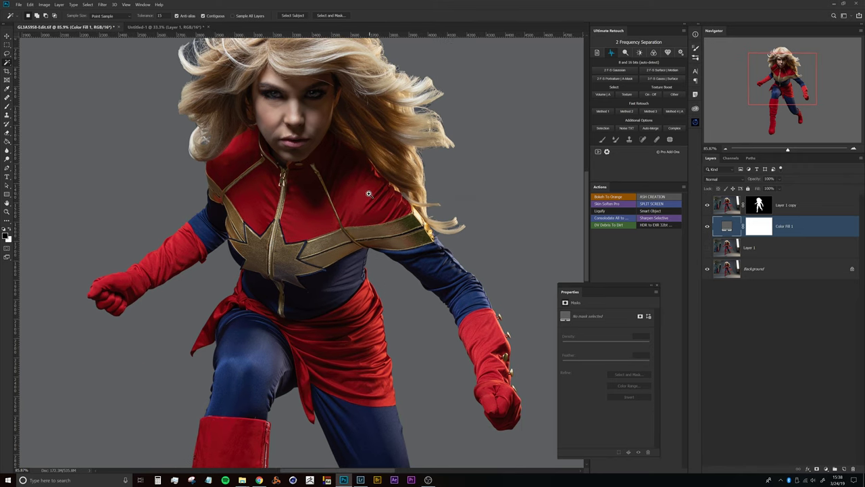
Show Layer 1, hide the grey color fill layer and make Layer 1 the active layer.
{"action": "left_click", "coordinate": [764, 210]}
{"action": "scroll", "coordinate": [306, 199], "scroll_direction": "up", "scroll_amount": 6}
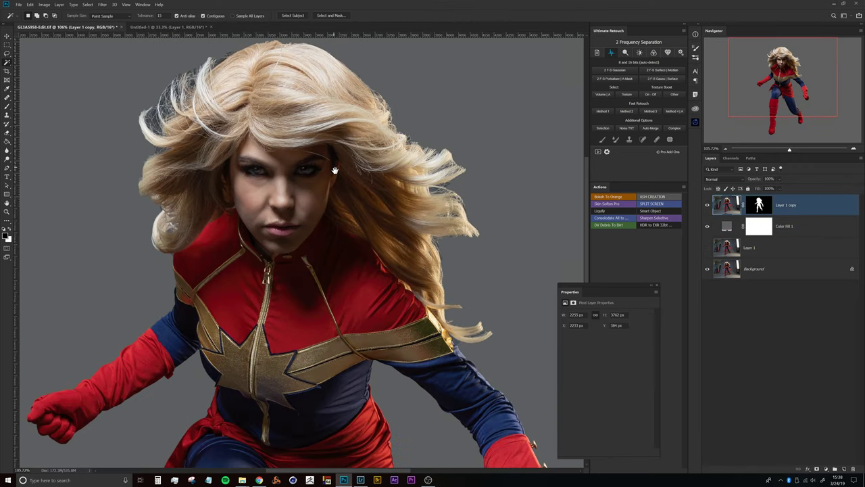
{"action": "left_click_drag", "start_coordinate": [308, 199], "coordinate": [307, 189]}
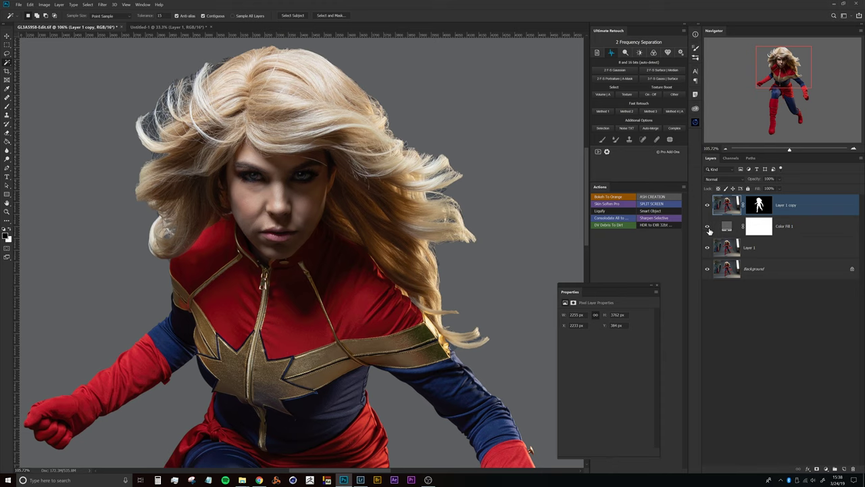
{"action": "scroll", "coordinate": [415, 228], "scroll_direction": "down", "scroll_amount": 4}
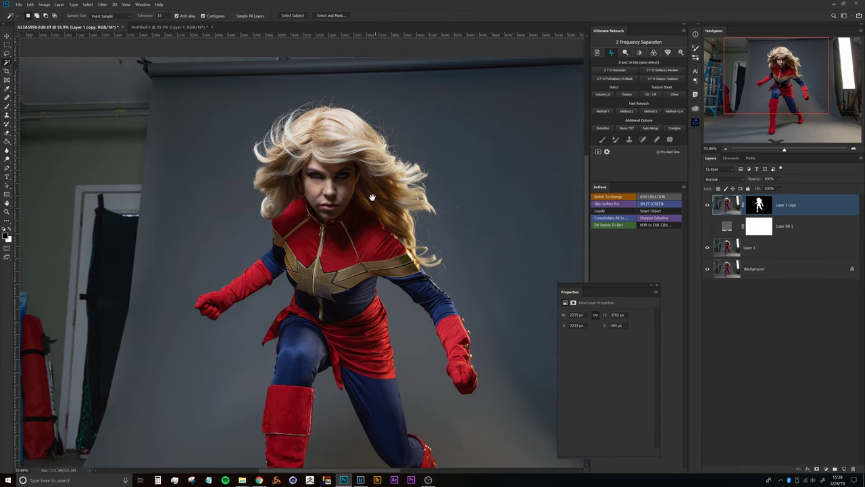
{"action": "left_click", "coordinate": [730, 248]}
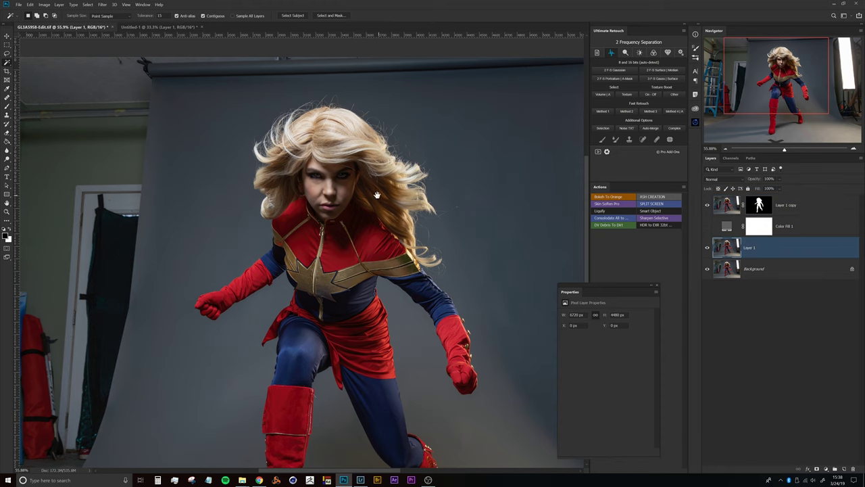
Outline the head, hair and upper chest loosely with the Lasso tool, using a feather of 0 px.
{"action": "left_click_drag", "start_coordinate": [377, 196], "coordinate": [365, 202]}
{"action": "key", "text": "l"}
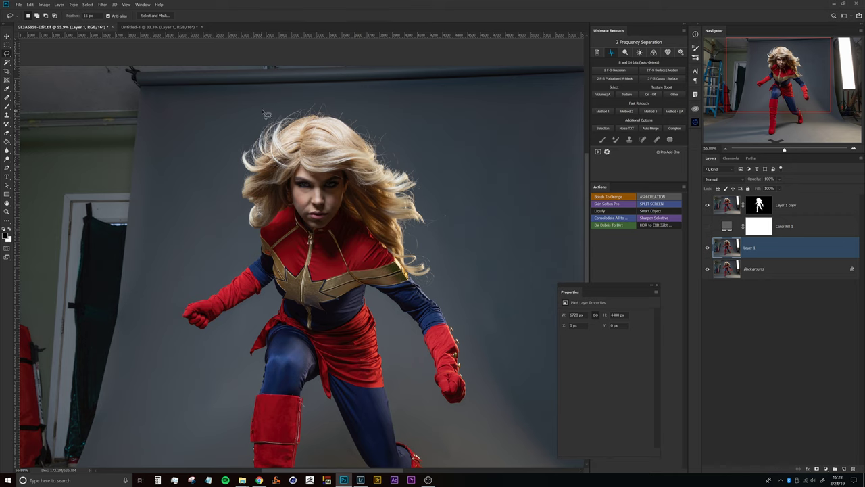
{"action": "mouse_move", "coordinate": [283, 103]}
{"action": "left_mouse_down"}
{"action": "mouse_move", "coordinate": [239, 141]}
{"action": "mouse_move", "coordinate": [241, 221]}
{"action": "mouse_move", "coordinate": [262, 244]}
{"action": "left_mouse_up"}
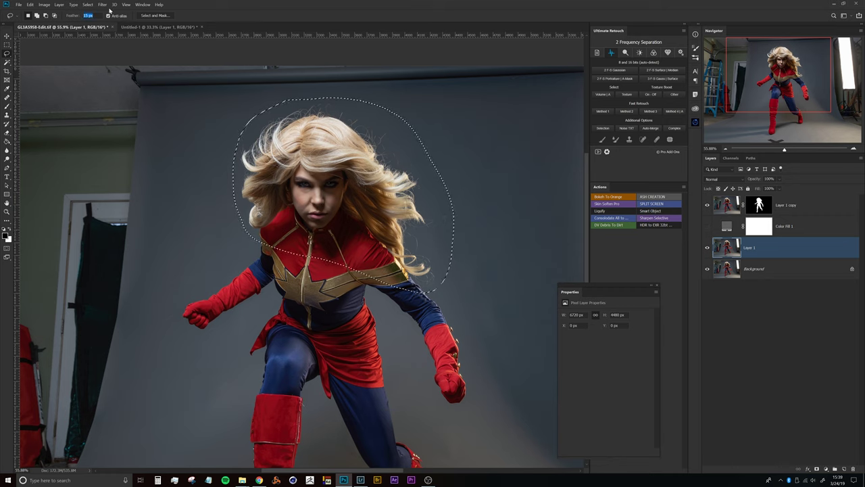
{"action": "type", "text": "0"}
{"action": "key", "text": "Return"}
{"action": "key", "text": "ctrl+d"}
{"action": "mouse_move", "coordinate": [294, 93]}
{"action": "left_mouse_down"}
{"action": "mouse_move", "coordinate": [212, 148]}
{"action": "mouse_move", "coordinate": [224, 221]}
{"action": "mouse_move", "coordinate": [305, 240]}
{"action": "mouse_move", "coordinate": [341, 273]}
{"action": "mouse_move", "coordinate": [442, 291]}
{"action": "mouse_move", "coordinate": [462, 223]}
{"action": "mouse_move", "coordinate": [430, 159]}
{"action": "mouse_move", "coordinate": [357, 105]}
{"action": "mouse_move", "coordinate": [297, 95]}
{"action": "left_mouse_up"}
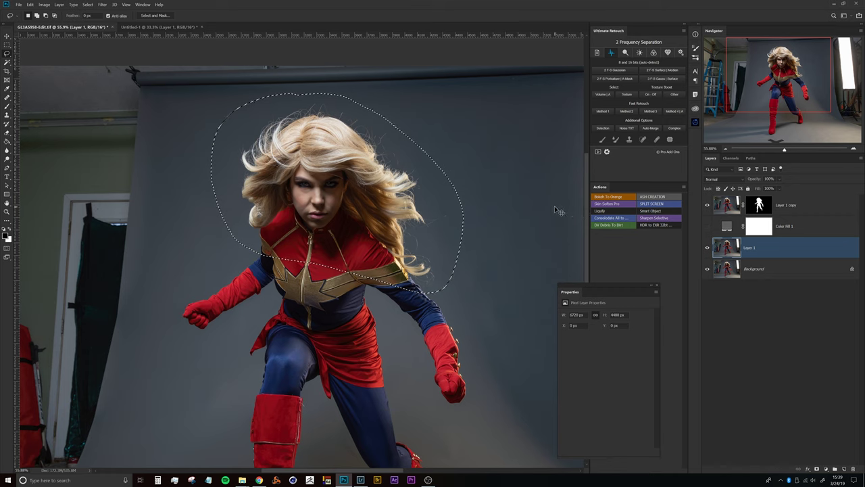
Copy the lassoed hair area to a new layer and move it above Layer 1 copy.
{"action": "key", "text": "ctrl+j"}
{"action": "left_click_drag", "start_coordinate": [752, 247], "coordinate": [752, 204]}
{"action": "mouse_move", "coordinate": [390, 176]}
{"action": "left_mouse_down"}
{"action": "mouse_move", "coordinate": [368, 182]}
{"action": "mouse_move", "coordinate": [392, 179]}
{"action": "left_mouse_up"}
{"action": "scroll", "coordinate": [367, 181], "scroll_direction": "up", "scroll_amount": 5}
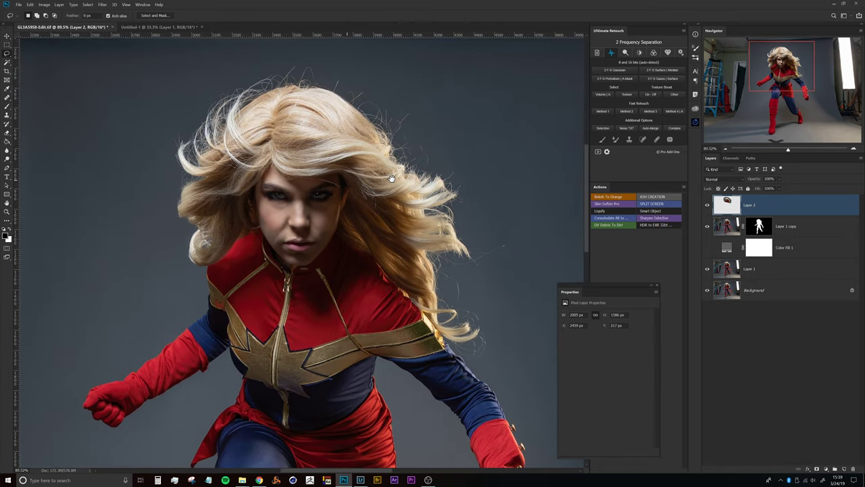
Compare the Red, Green and Blue channels for contrast between the hair and the backdrop.
{"action": "left_click", "coordinate": [731, 158]}
{"action": "left_click", "coordinate": [738, 186]}
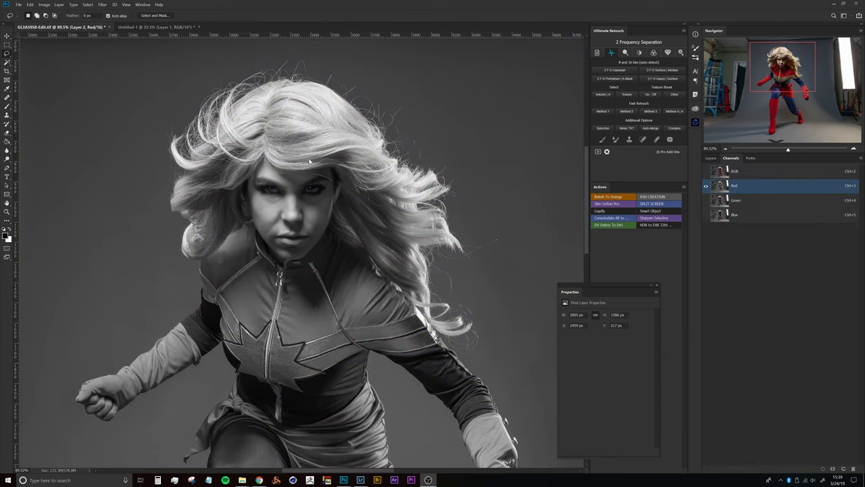
{"action": "left_click", "coordinate": [327, 158]}
{"action": "left_click_drag", "start_coordinate": [342, 161], "coordinate": [327, 149]}
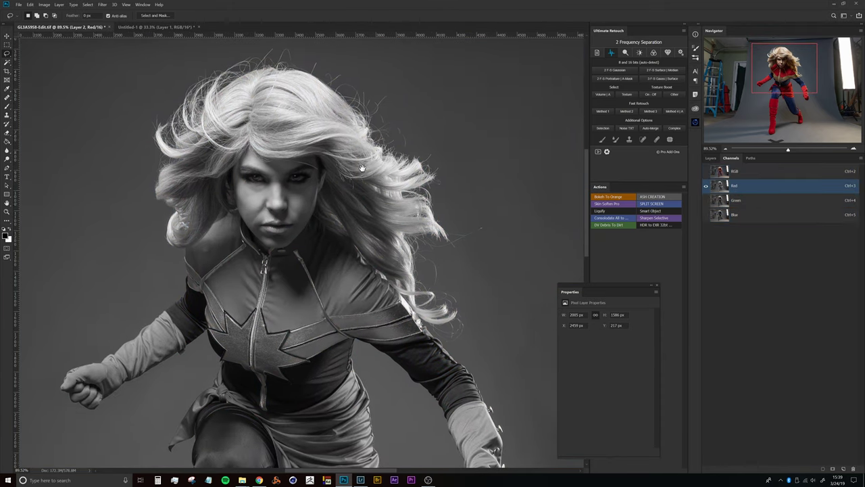
{"action": "left_click", "coordinate": [734, 201]}
{"action": "left_click", "coordinate": [740, 214]}
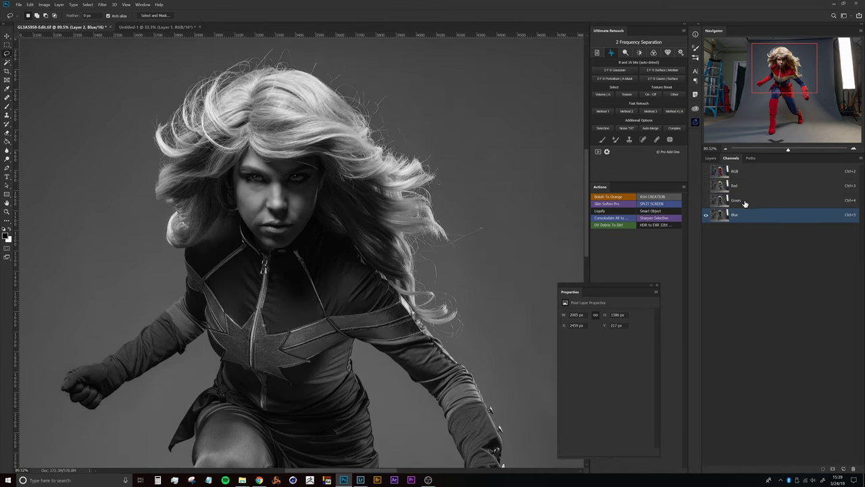
{"action": "left_click", "coordinate": [743, 201]}
{"action": "left_click", "coordinate": [737, 185]}
{"action": "left_click_drag", "start_coordinate": [331, 164], "coordinate": [360, 178]}
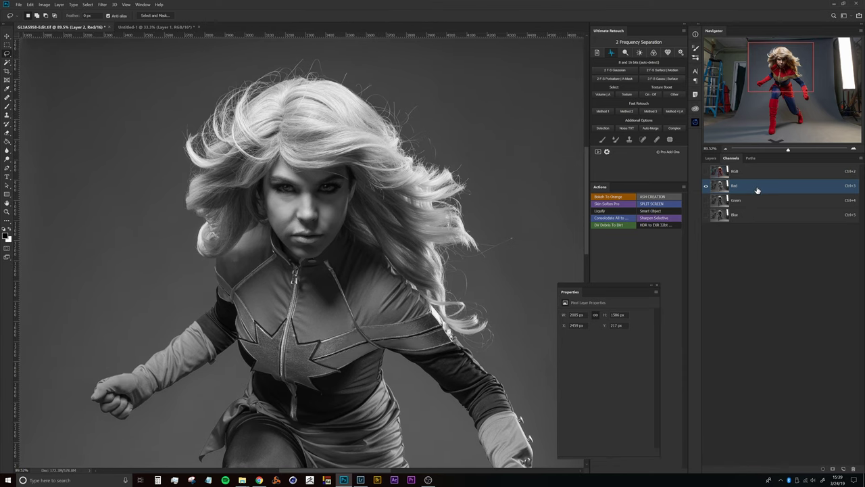
Duplicate the Red channel as Hair Alpha and display only that new channel.
{"action": "right_click", "coordinate": [754, 190]}
{"action": "left_click", "coordinate": [773, 191]}
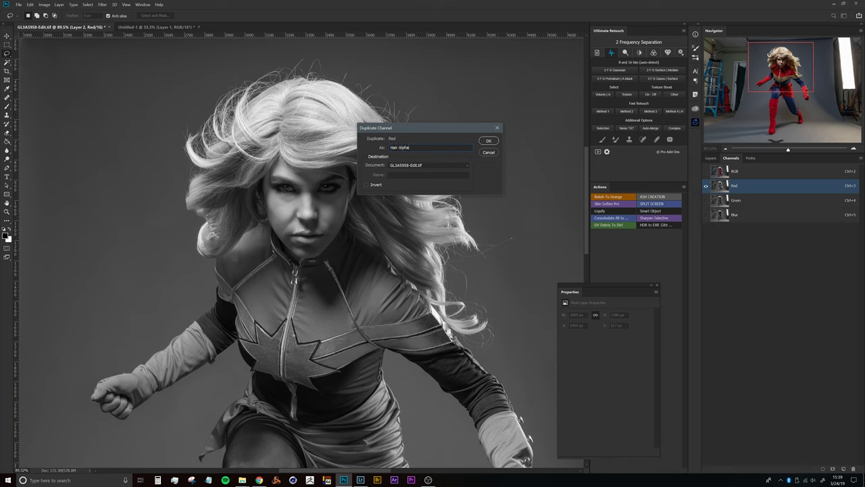
{"action": "key", "text": "Return"}
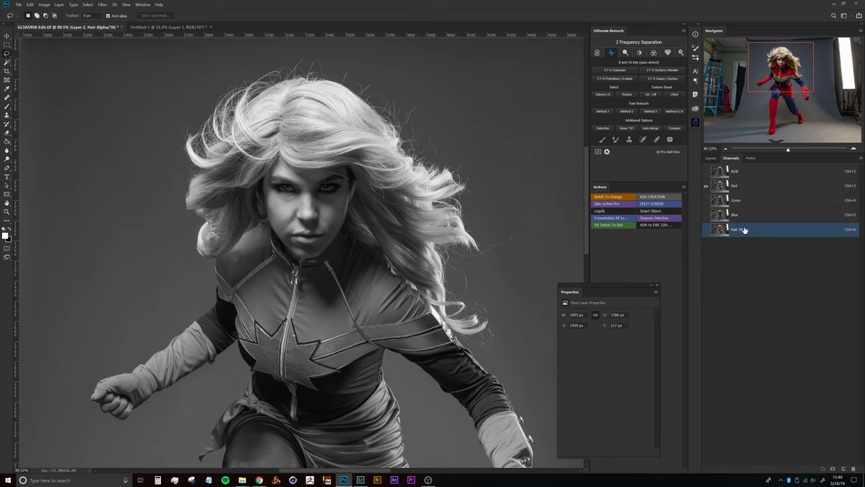
{"action": "left_click", "coordinate": [742, 229]}
Outline the head and hair loosely with the Lasso in the Hair Alpha channel, fill everything outside with black and deselect.
{"action": "scroll", "coordinate": [341, 172], "scroll_direction": "down", "scroll_amount": 5}
{"action": "scroll", "coordinate": [334, 179], "scroll_direction": "up", "scroll_amount": 3}
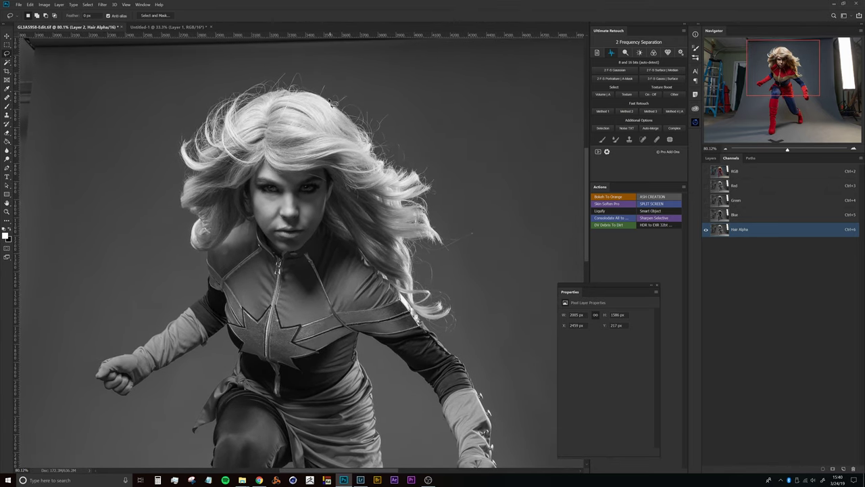
{"action": "mouse_move", "coordinate": [264, 64]}
{"action": "left_mouse_down"}
{"action": "mouse_move", "coordinate": [232, 74]}
{"action": "mouse_move", "coordinate": [165, 133]}
{"action": "mouse_move", "coordinate": [160, 194]}
{"action": "mouse_move", "coordinate": [198, 261]}
{"action": "left_mouse_up"}
{"action": "mouse_move", "coordinate": [457, 335]}
{"action": "left_mouse_down"}
{"action": "mouse_move", "coordinate": [490, 260]}
{"action": "mouse_move", "coordinate": [451, 150]}
{"action": "mouse_move", "coordinate": [358, 73]}
{"action": "mouse_move", "coordinate": [263, 61]}
{"action": "left_mouse_up"}
{"action": "key", "text": "ctrl+BackSpace"}
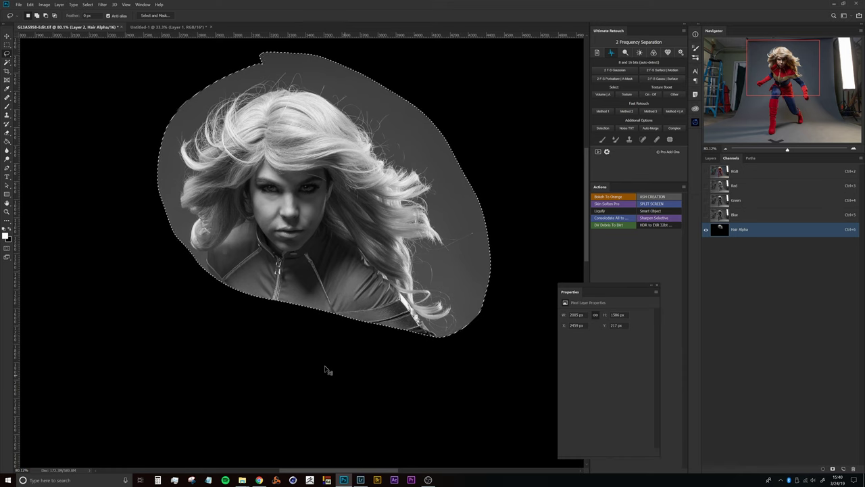
{"action": "key", "text": "ctrl+d"}
Boost the Hair Alpha channel's contrast with Curves, using points at input 77, output 14 and input 168, output 214.
{"action": "left_click_drag", "start_coordinate": [363, 184], "coordinate": [403, 184]}
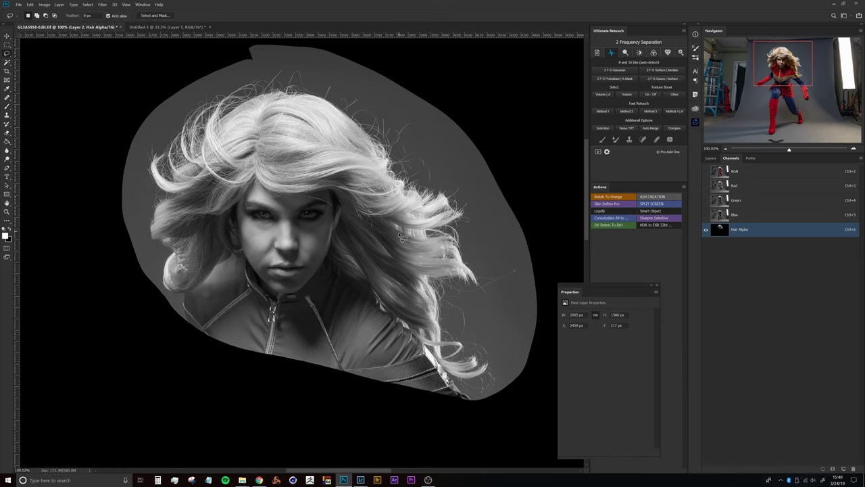
{"action": "left_click_drag", "start_coordinate": [317, 182], "coordinate": [297, 191]}
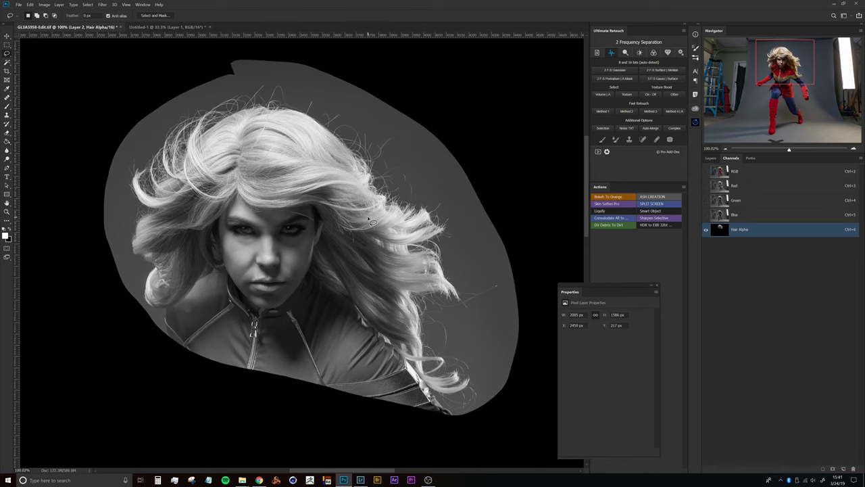
{"action": "key", "text": "ctrl+m"}
{"action": "left_click_drag", "start_coordinate": [530, 219], "coordinate": [497, 73]}
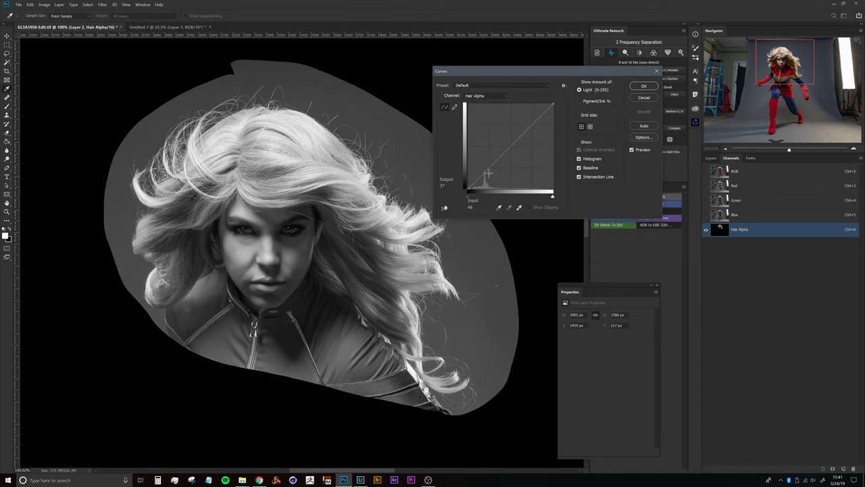
{"action": "left_click_drag", "start_coordinate": [484, 174], "coordinate": [485, 182]}
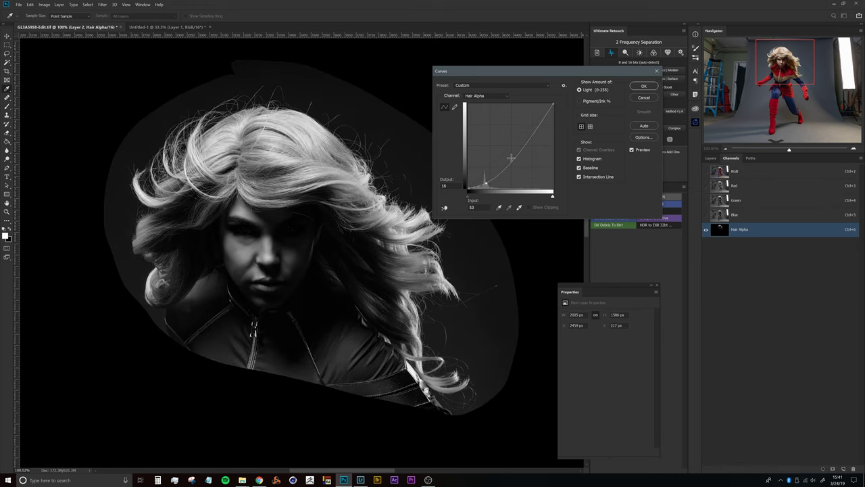
{"action": "mouse_move", "coordinate": [533, 135]}
{"action": "left_mouse_down"}
{"action": "mouse_move", "coordinate": [527, 113]}
{"action": "mouse_move", "coordinate": [531, 120]}
{"action": "left_mouse_up"}
{"action": "left_click_drag", "start_coordinate": [486, 181], "coordinate": [494, 184]}
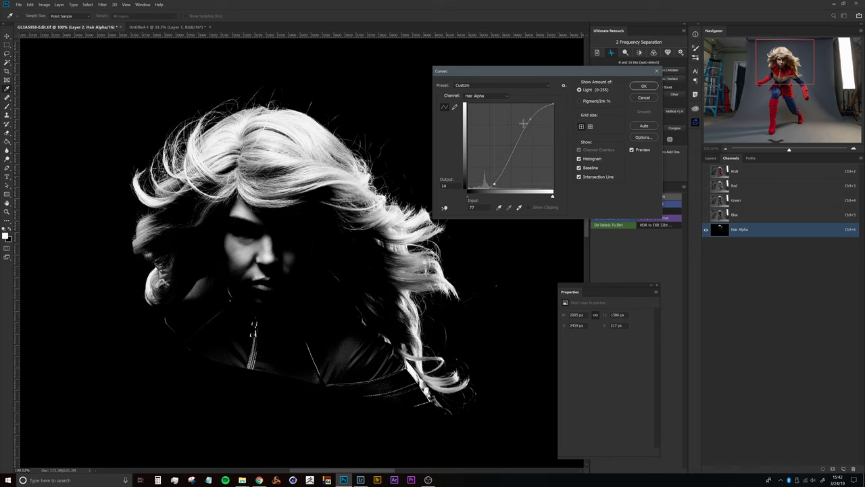
{"action": "left_click_drag", "start_coordinate": [530, 119], "coordinate": [523, 117]}
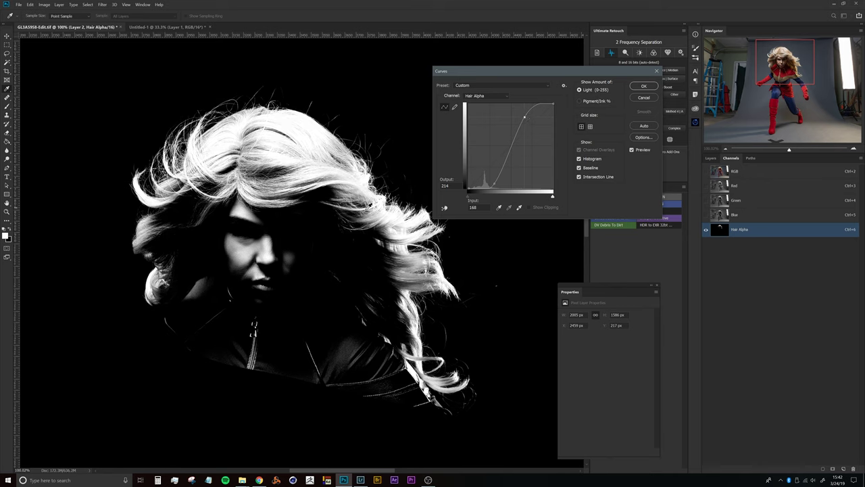
{"action": "left_click", "coordinate": [644, 86]}
Examine the hair strands and edges around the head and shoulder in the Hair Alpha channel up close.
{"action": "key", "text": "l"}
{"action": "scroll", "coordinate": [177, 219], "scroll_direction": "up", "scroll_amount": 5, "text": "alt"}
{"action": "left_click_drag", "start_coordinate": [193, 138], "coordinate": [138, 292]}
{"action": "left_click_drag", "start_coordinate": [238, 176], "coordinate": [128, 222]}
{"action": "left_click_drag", "start_coordinate": [508, 329], "coordinate": [267, 128]}
{"action": "left_click_drag", "start_coordinate": [333, 264], "coordinate": [292, 119]}
{"action": "left_click_drag", "start_coordinate": [318, 229], "coordinate": [290, 90]}
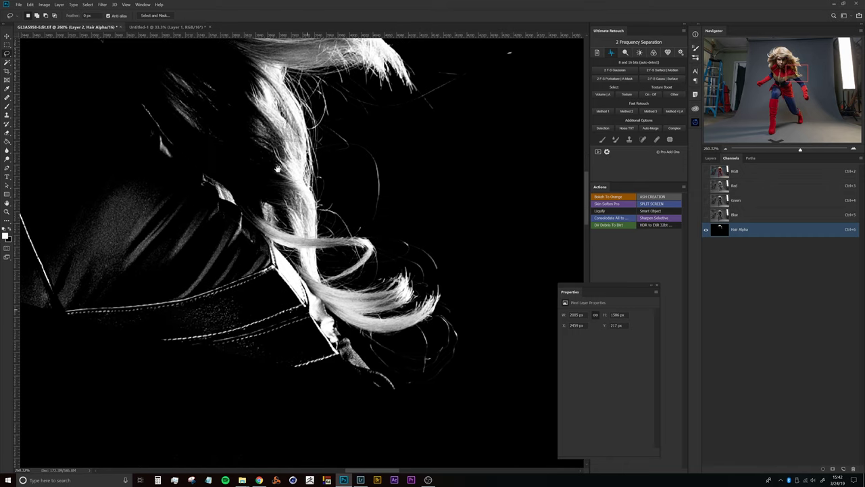
{"action": "left_click_drag", "start_coordinate": [288, 165], "coordinate": [267, 144]}
{"action": "left_click_drag", "start_coordinate": [361, 274], "coordinate": [376, 277]}
{"action": "scroll", "coordinate": [375, 277], "scroll_direction": "up", "scroll_amount": 3}
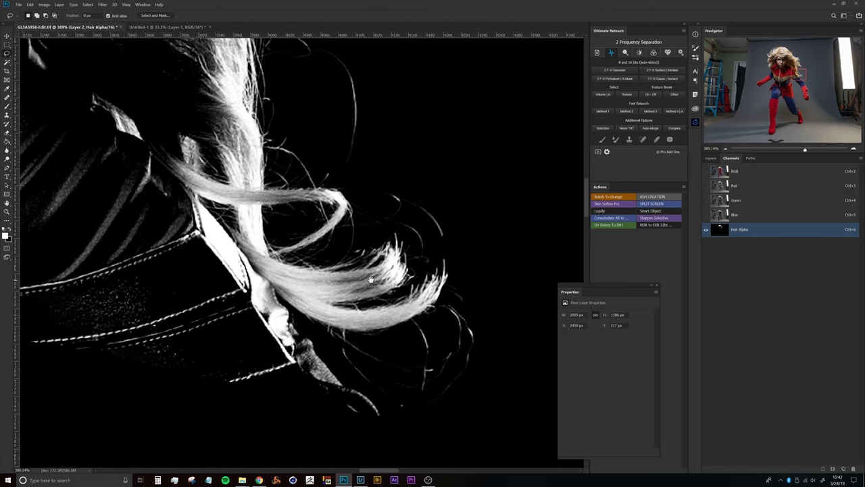
{"action": "scroll", "coordinate": [307, 288], "scroll_direction": "down", "scroll_amount": 6}
{"action": "scroll", "coordinate": [307, 208], "scroll_direction": "up", "scroll_amount": 4}
{"action": "scroll", "coordinate": [307, 208], "scroll_direction": "up", "scroll_amount": 3}
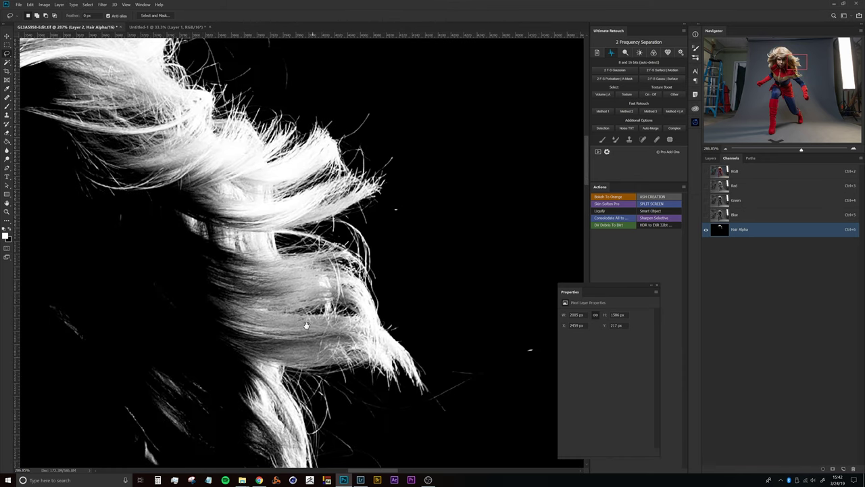
{"action": "left_click_drag", "start_coordinate": [203, 112], "coordinate": [350, 346]}
{"action": "left_click_drag", "start_coordinate": [166, 167], "coordinate": [481, 280]}
{"action": "scroll", "coordinate": [252, 259], "scroll_direction": "down", "scroll_amount": 5}
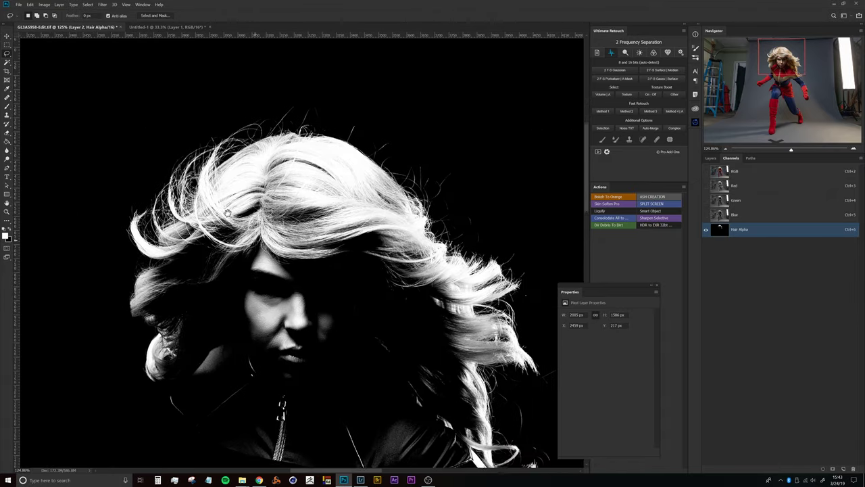
Brighten the hair on the left side of the head and the crown with the Dodge tool on Highlights at 39% exposure.
{"action": "key", "text": "o"}
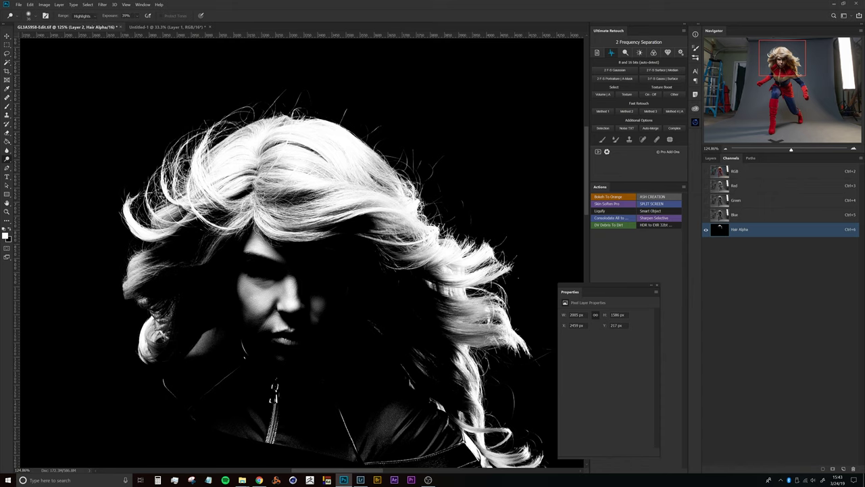
{"action": "left_click_drag", "start_coordinate": [252, 161], "coordinate": [238, 98]}
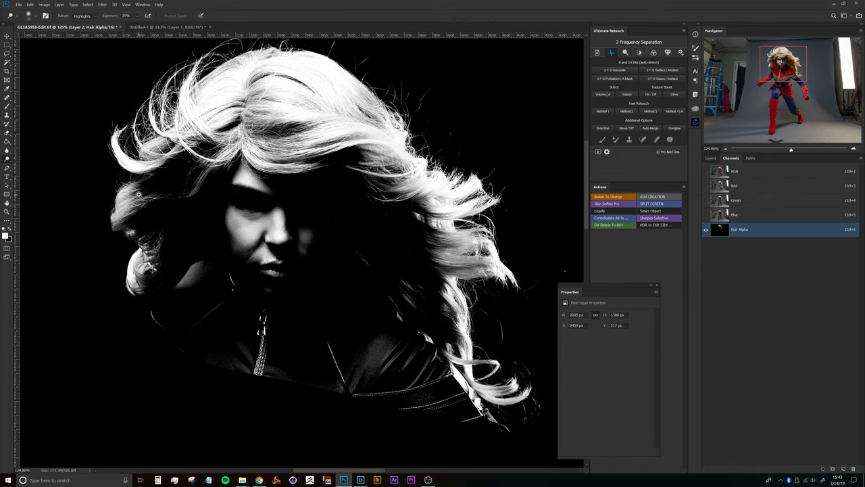
{"action": "scroll", "coordinate": [138, 194], "scroll_direction": "up", "scroll_amount": 5}
{"action": "scroll", "coordinate": [185, 201], "scroll_direction": "up", "scroll_amount": 4}
{"action": "mouse_move", "coordinate": [169, 194]}
{"action": "left_mouse_down"}
{"action": "mouse_move", "coordinate": [199, 188]}
{"action": "mouse_move", "coordinate": [181, 276]}
{"action": "mouse_move", "coordinate": [215, 300]}
{"action": "mouse_move", "coordinate": [209, 366]}
{"action": "mouse_move", "coordinate": [183, 195]}
{"action": "mouse_move", "coordinate": [150, 256]}
{"action": "mouse_move", "coordinate": [155, 216]}
{"action": "mouse_move", "coordinate": [163, 253]}
{"action": "mouse_move", "coordinate": [177, 194]}
{"action": "mouse_move", "coordinate": [164, 255]}
{"action": "mouse_move", "coordinate": [144, 287]}
{"action": "left_mouse_up"}
{"action": "mouse_move", "coordinate": [207, 159]}
{"action": "left_mouse_down"}
{"action": "mouse_move", "coordinate": [192, 226]}
{"action": "mouse_move", "coordinate": [203, 200]}
{"action": "mouse_move", "coordinate": [236, 183]}
{"action": "mouse_move", "coordinate": [193, 230]}
{"action": "mouse_move", "coordinate": [189, 223]}
{"action": "mouse_move", "coordinate": [207, 218]}
{"action": "mouse_move", "coordinate": [199, 280]}
{"action": "left_mouse_up"}
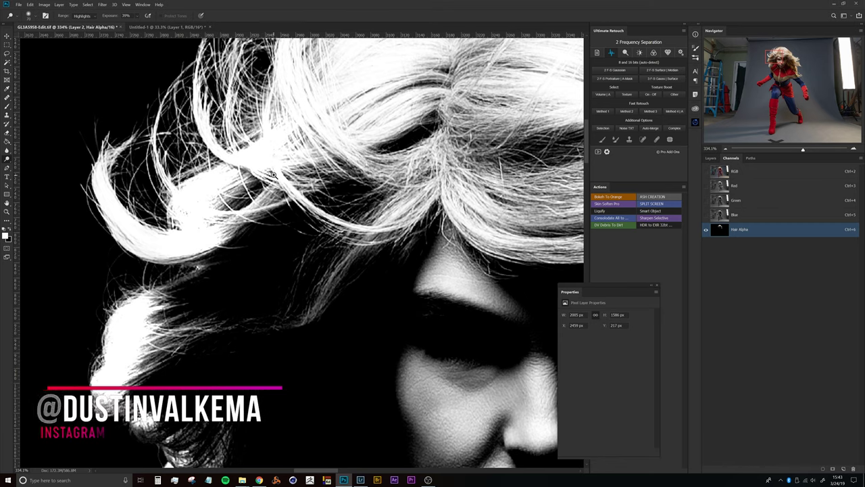
{"action": "left_click_drag", "start_coordinate": [272, 169], "coordinate": [217, 172]}
{"action": "left_click_drag", "start_coordinate": [309, 135], "coordinate": [241, 180]}
{"action": "scroll", "coordinate": [241, 180], "scroll_direction": "up", "scroll_amount": 5}
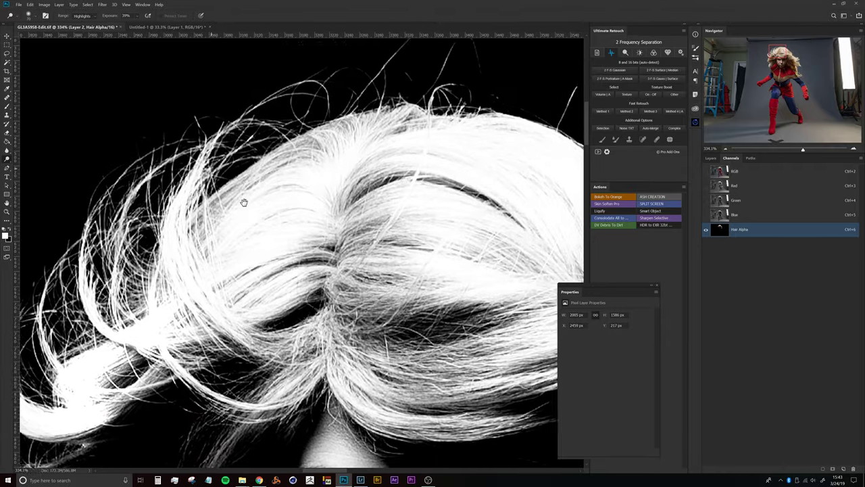
{"action": "mouse_move", "coordinate": [264, 183]}
{"action": "left_mouse_down"}
{"action": "mouse_move", "coordinate": [339, 136]}
{"action": "mouse_move", "coordinate": [407, 127]}
{"action": "left_mouse_up"}
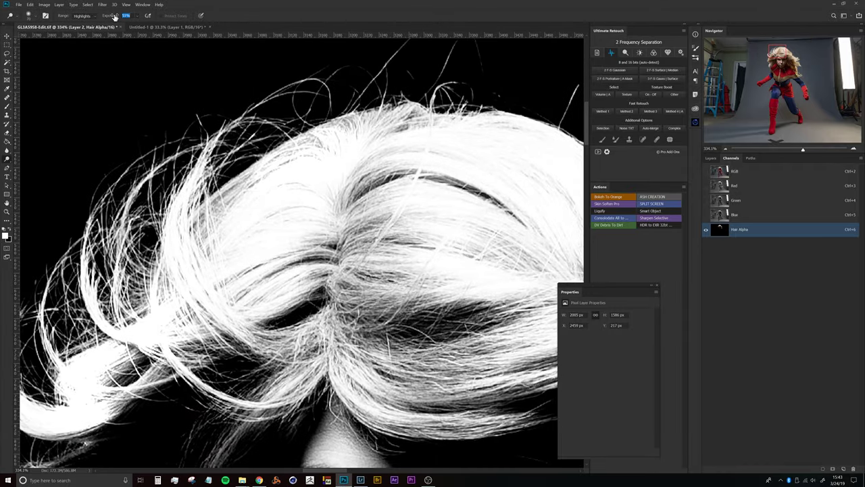
Raise the Dodge exposure to 52% and brighten the hair across the crown and its right edge.
{"action": "mouse_move", "coordinate": [348, 129]}
{"action": "left_mouse_down"}
{"action": "mouse_move", "coordinate": [320, 138]}
{"action": "mouse_move", "coordinate": [426, 119]}
{"action": "mouse_move", "coordinate": [300, 154]}
{"action": "mouse_move", "coordinate": [178, 257]}
{"action": "mouse_move", "coordinate": [183, 247]}
{"action": "mouse_move", "coordinate": [169, 293]}
{"action": "left_mouse_up"}
{"action": "left_click_drag", "start_coordinate": [268, 263], "coordinate": [209, 262]}
{"action": "left_click_drag", "start_coordinate": [341, 261], "coordinate": [261, 194]}
{"action": "left_click_drag", "start_coordinate": [261, 185], "coordinate": [314, 184]}
{"action": "mouse_move", "coordinate": [221, 198]}
{"action": "left_mouse_down"}
{"action": "mouse_move", "coordinate": [278, 258]}
{"action": "mouse_move", "coordinate": [218, 194]}
{"action": "mouse_move", "coordinate": [267, 235]}
{"action": "mouse_move", "coordinate": [273, 267]}
{"action": "mouse_move", "coordinate": [243, 226]}
{"action": "mouse_move", "coordinate": [262, 251]}
{"action": "left_mouse_up"}
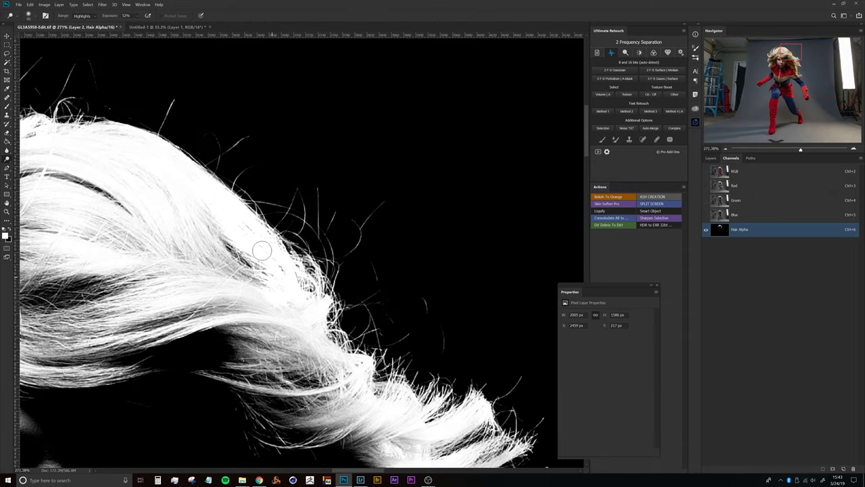
Dodge the windblown locks on the right side of the head down to the strand above the shoulder.
{"action": "left_click_drag", "start_coordinate": [373, 346], "coordinate": [294, 167]}
{"action": "mouse_move", "coordinate": [230, 164]}
{"action": "left_mouse_down"}
{"action": "mouse_move", "coordinate": [267, 178]}
{"action": "mouse_move", "coordinate": [240, 160]}
{"action": "left_mouse_up"}
{"action": "left_click_drag", "start_coordinate": [340, 211], "coordinate": [297, 92]}
{"action": "mouse_move", "coordinate": [284, 128]}
{"action": "left_mouse_down"}
{"action": "mouse_move", "coordinate": [284, 144]}
{"action": "mouse_move", "coordinate": [263, 164]}
{"action": "left_mouse_up"}
{"action": "mouse_move", "coordinate": [248, 136]}
{"action": "left_mouse_down"}
{"action": "mouse_move", "coordinate": [227, 106]}
{"action": "mouse_move", "coordinate": [220, 115]}
{"action": "mouse_move", "coordinate": [278, 140]}
{"action": "left_mouse_up"}
{"action": "left_click_drag", "start_coordinate": [301, 228], "coordinate": [280, 183]}
{"action": "mouse_move", "coordinate": [265, 142]}
{"action": "left_mouse_down"}
{"action": "mouse_move", "coordinate": [281, 189]}
{"action": "mouse_move", "coordinate": [260, 141]}
{"action": "left_mouse_up"}
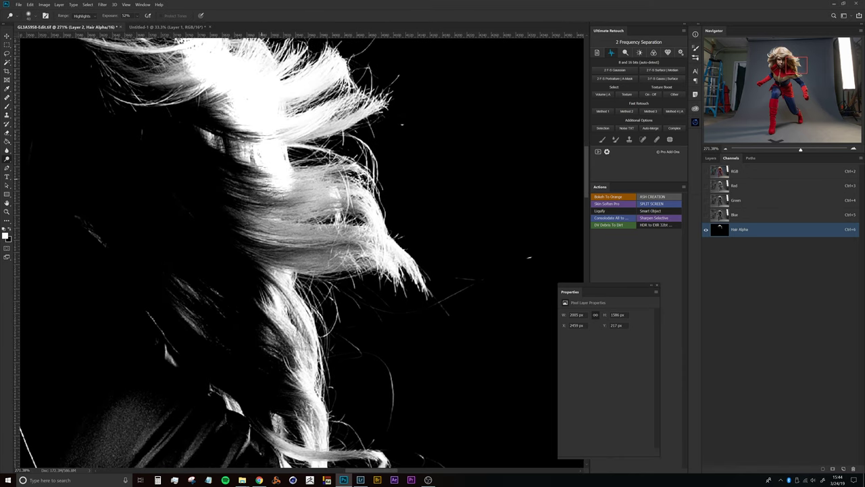
{"action": "mouse_move", "coordinate": [283, 185]}
{"action": "left_mouse_down"}
{"action": "mouse_move", "coordinate": [358, 166]}
{"action": "mouse_move", "coordinate": [341, 200]}
{"action": "mouse_move", "coordinate": [389, 223]}
{"action": "mouse_move", "coordinate": [270, 211]}
{"action": "mouse_move", "coordinate": [382, 218]}
{"action": "mouse_move", "coordinate": [297, 249]}
{"action": "mouse_move", "coordinate": [368, 260]}
{"action": "mouse_move", "coordinate": [284, 258]}
{"action": "mouse_move", "coordinate": [358, 240]}
{"action": "mouse_move", "coordinate": [270, 236]}
{"action": "mouse_move", "coordinate": [341, 242]}
{"action": "mouse_move", "coordinate": [349, 253]}
{"action": "mouse_move", "coordinate": [286, 254]}
{"action": "mouse_move", "coordinate": [236, 277]}
{"action": "mouse_move", "coordinate": [269, 313]}
{"action": "mouse_move", "coordinate": [271, 277]}
{"action": "mouse_move", "coordinate": [271, 334]}
{"action": "mouse_move", "coordinate": [288, 235]}
{"action": "mouse_move", "coordinate": [315, 262]}
{"action": "mouse_move", "coordinate": [324, 334]}
{"action": "mouse_move", "coordinate": [382, 235]}
{"action": "left_mouse_up"}
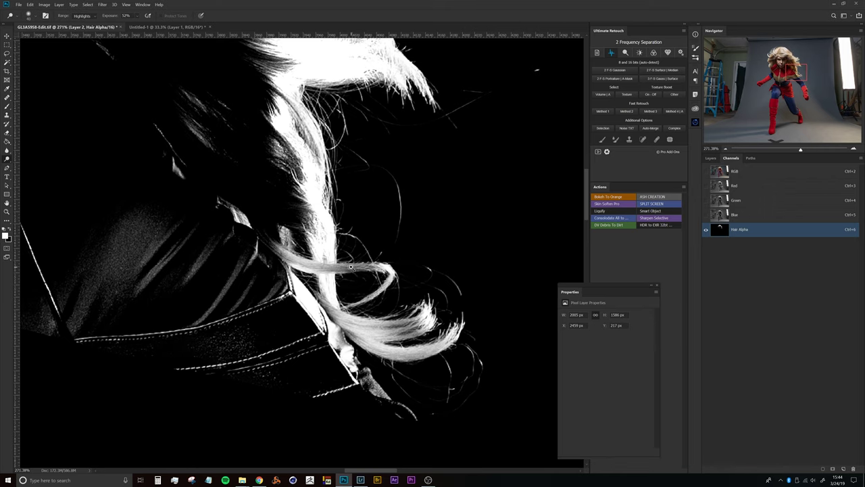
Brighten the curled hair ends over the shoulder with a smaller Dodge brush and check the result around the head.
{"action": "left_click_drag", "start_coordinate": [350, 267], "coordinate": [369, 265]}
{"action": "mouse_move", "coordinate": [278, 230]}
{"action": "left_mouse_down"}
{"action": "mouse_move", "coordinate": [293, 228]}
{"action": "mouse_move", "coordinate": [276, 243]}
{"action": "mouse_move", "coordinate": [291, 267]}
{"action": "mouse_move", "coordinate": [341, 265]}
{"action": "left_mouse_up"}
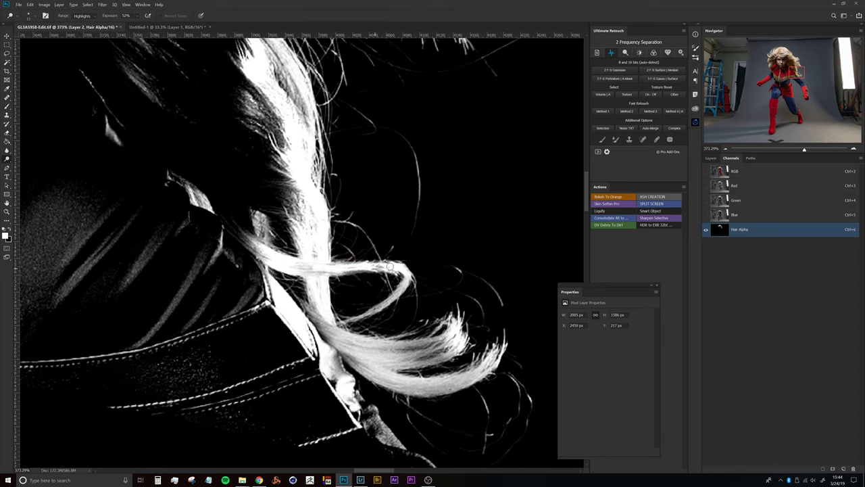
{"action": "mouse_move", "coordinate": [356, 353]}
{"action": "left_mouse_down"}
{"action": "mouse_move", "coordinate": [322, 291]}
{"action": "mouse_move", "coordinate": [287, 272]}
{"action": "mouse_move", "coordinate": [385, 292]}
{"action": "mouse_move", "coordinate": [378, 290]}
{"action": "mouse_move", "coordinate": [412, 283]}
{"action": "mouse_move", "coordinate": [392, 298]}
{"action": "mouse_move", "coordinate": [416, 321]}
{"action": "mouse_move", "coordinate": [375, 320]}
{"action": "mouse_move", "coordinate": [330, 287]}
{"action": "left_mouse_up"}
{"action": "mouse_move", "coordinate": [442, 299]}
{"action": "left_mouse_down"}
{"action": "mouse_move", "coordinate": [432, 319]}
{"action": "mouse_move", "coordinate": [308, 285]}
{"action": "mouse_move", "coordinate": [277, 256]}
{"action": "left_mouse_up"}
{"action": "scroll", "coordinate": [203, 179], "scroll_direction": "down", "scroll_amount": 8}
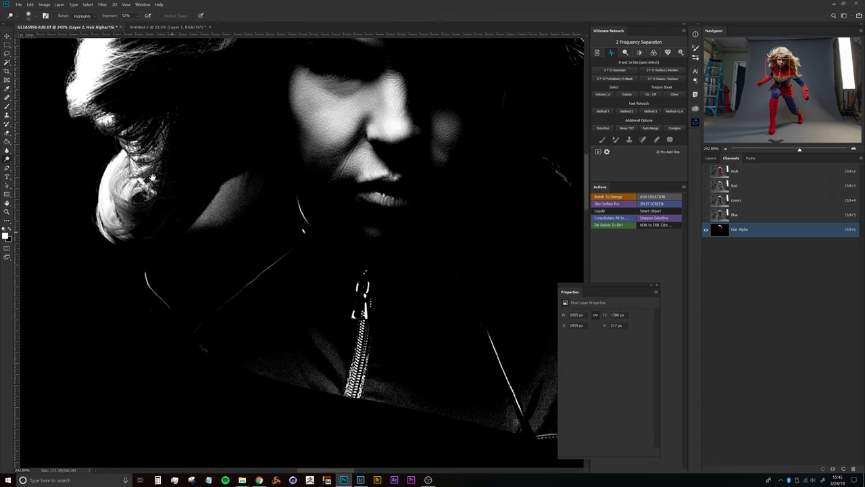
{"action": "scroll", "coordinate": [186, 202], "scroll_direction": "up", "scroll_amount": 6}
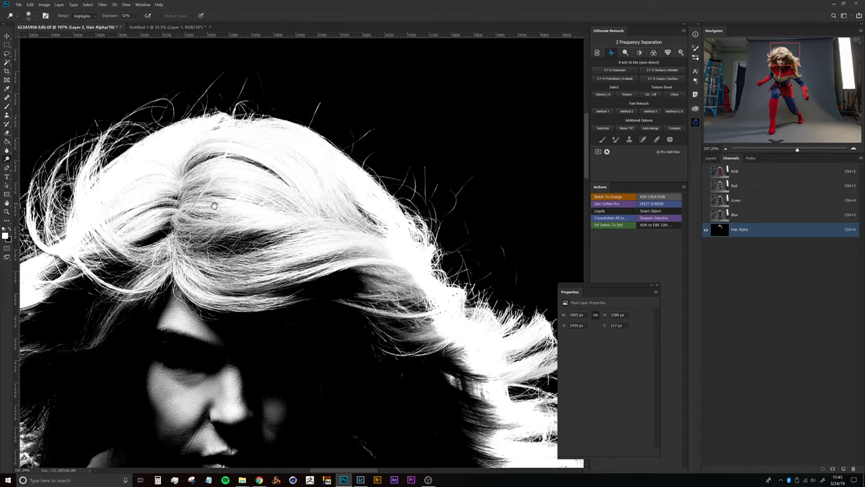
{"action": "left_click_drag", "start_coordinate": [284, 223], "coordinate": [344, 207]}
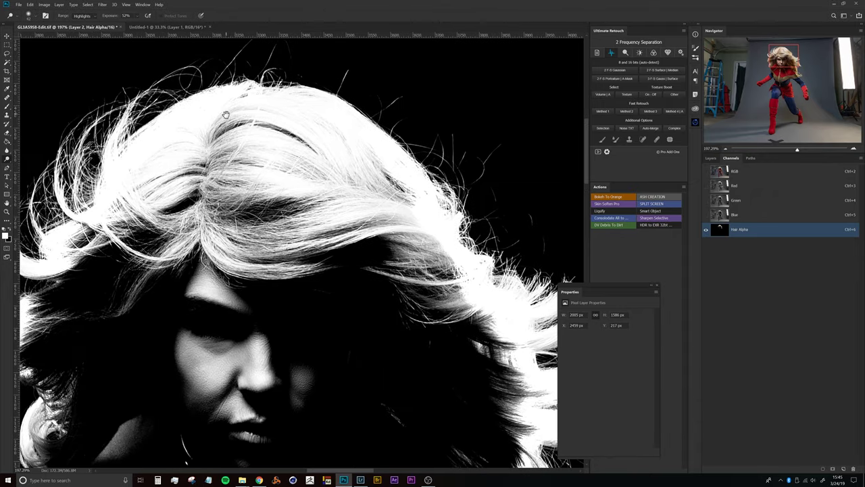
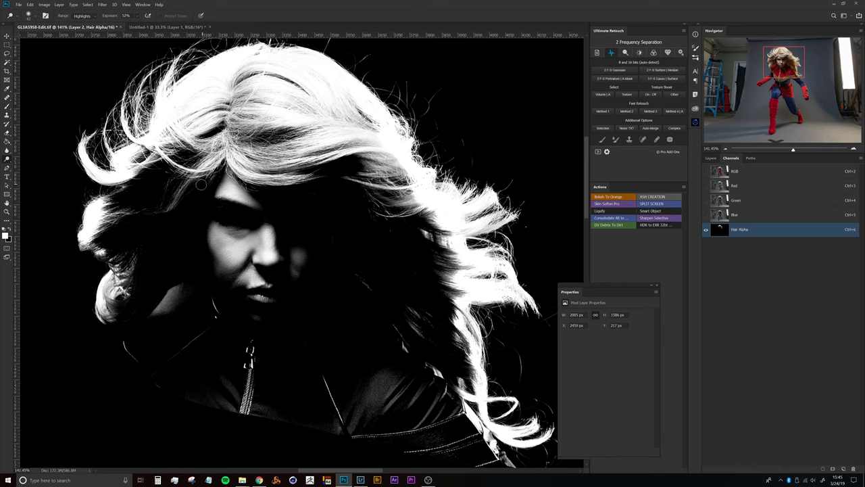
Paint the inside of the hair on the left side of the face solid white with the Brush at 100% opacity.
{"action": "key", "text": "b"}
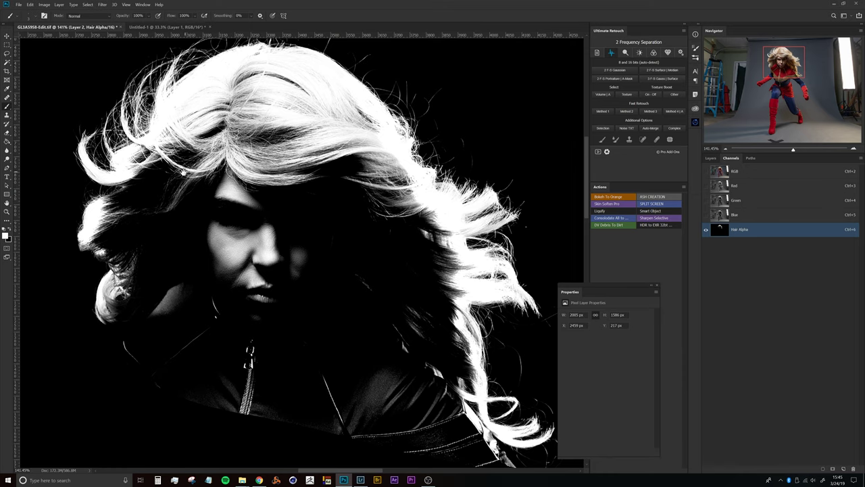
{"action": "left_click_drag", "start_coordinate": [188, 169], "coordinate": [199, 140]}
{"action": "mouse_move", "coordinate": [145, 125]}
{"action": "left_mouse_down"}
{"action": "mouse_move", "coordinate": [170, 117]}
{"action": "mouse_move", "coordinate": [228, 122]}
{"action": "mouse_move", "coordinate": [228, 187]}
{"action": "left_mouse_up"}
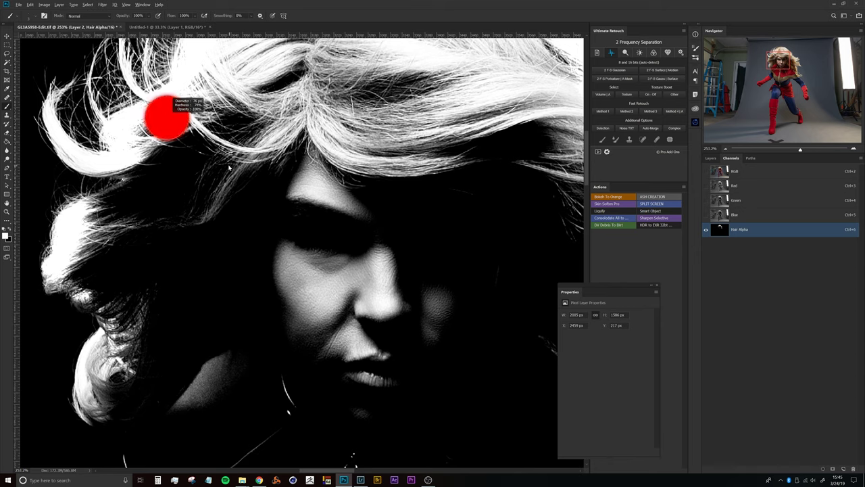
{"action": "left_click_drag", "start_coordinate": [229, 169], "coordinate": [228, 169]}
{"action": "mouse_move", "coordinate": [184, 127]}
{"action": "left_mouse_down"}
{"action": "mouse_move", "coordinate": [147, 130]}
{"action": "mouse_move", "coordinate": [180, 114]}
{"action": "mouse_move", "coordinate": [143, 152]}
{"action": "mouse_move", "coordinate": [155, 177]}
{"action": "mouse_move", "coordinate": [149, 203]}
{"action": "mouse_move", "coordinate": [102, 223]}
{"action": "mouse_move", "coordinate": [128, 203]}
{"action": "mouse_move", "coordinate": [139, 213]}
{"action": "mouse_move", "coordinate": [103, 221]}
{"action": "mouse_move", "coordinate": [67, 267]}
{"action": "mouse_move", "coordinate": [104, 274]}
{"action": "mouse_move", "coordinate": [141, 305]}
{"action": "mouse_move", "coordinate": [136, 322]}
{"action": "mouse_move", "coordinate": [148, 325]}
{"action": "mouse_move", "coordinate": [152, 348]}
{"action": "mouse_move", "coordinate": [126, 346]}
{"action": "mouse_move", "coordinate": [106, 399]}
{"action": "mouse_move", "coordinate": [105, 365]}
{"action": "mouse_move", "coordinate": [154, 306]}
{"action": "left_mouse_up"}
{"action": "scroll", "coordinate": [247, 293], "scroll_direction": "down", "scroll_amount": 5}
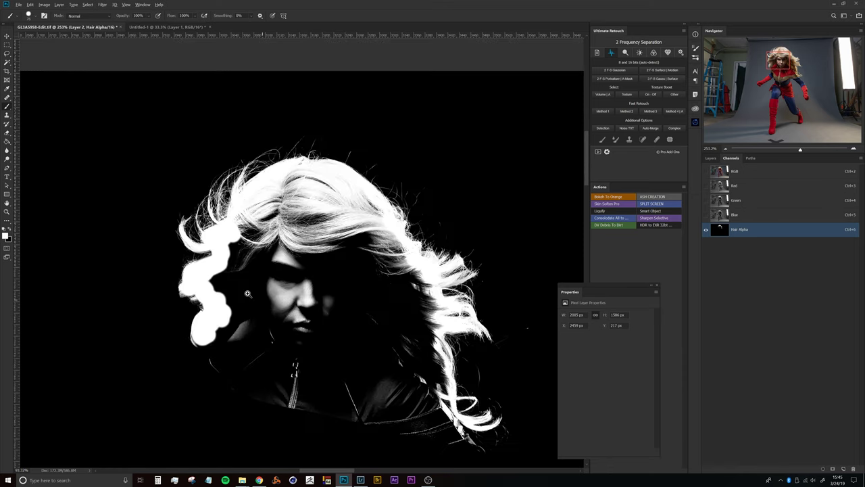
{"action": "scroll", "coordinate": [248, 294], "scroll_direction": "up", "scroll_amount": 5}
{"action": "mouse_move", "coordinate": [201, 255]}
{"action": "left_mouse_down"}
{"action": "mouse_move", "coordinate": [141, 284]}
{"action": "mouse_move", "coordinate": [141, 270]}
{"action": "mouse_move", "coordinate": [223, 233]}
{"action": "mouse_move", "coordinate": [154, 275]}
{"action": "mouse_move", "coordinate": [139, 271]}
{"action": "mouse_move", "coordinate": [174, 323]}
{"action": "mouse_move", "coordinate": [181, 307]}
{"action": "mouse_move", "coordinate": [174, 345]}
{"action": "mouse_move", "coordinate": [177, 324]}
{"action": "mouse_move", "coordinate": [214, 358]}
{"action": "mouse_move", "coordinate": [230, 243]}
{"action": "mouse_move", "coordinate": [259, 319]}
{"action": "left_mouse_up"}
Paint the dark inner hair above the shoulder on the right solid white, undoing the first stroke and repainting with a smaller brush.
{"action": "scroll", "coordinate": [348, 264], "scroll_direction": "down", "scroll_amount": 6}
{"action": "left_click_drag", "start_coordinate": [392, 270], "coordinate": [269, 237]}
{"action": "scroll", "coordinate": [367, 302], "scroll_direction": "up", "scroll_amount": 5}
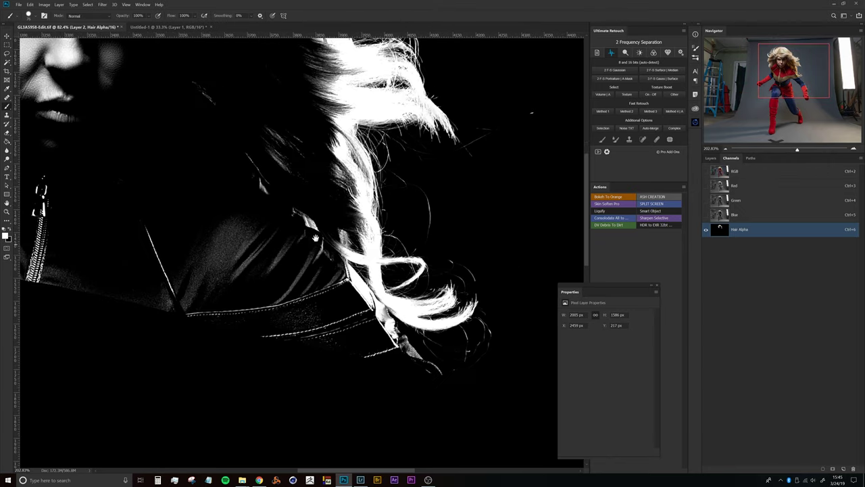
{"action": "mouse_move", "coordinate": [274, 175]}
{"action": "left_mouse_down"}
{"action": "mouse_move", "coordinate": [307, 142]}
{"action": "mouse_move", "coordinate": [257, 172]}
{"action": "mouse_move", "coordinate": [348, 206]}
{"action": "left_mouse_up"}
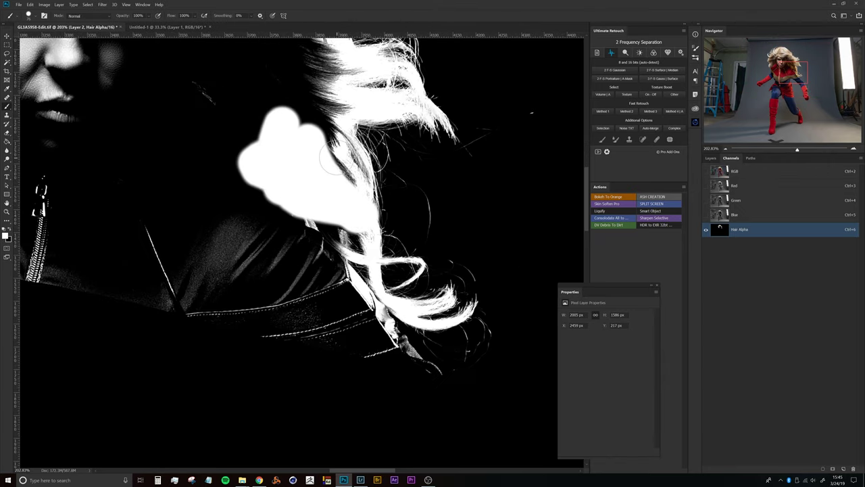
{"action": "key", "text": "ctrl+z"}
{"action": "left_click", "coordinate": [257, 147]}
{"action": "mouse_move", "coordinate": [268, 162]}
{"action": "left_mouse_down"}
{"action": "mouse_move", "coordinate": [329, 215]}
{"action": "mouse_move", "coordinate": [289, 196]}
{"action": "mouse_move", "coordinate": [359, 219]}
{"action": "mouse_move", "coordinate": [361, 229]}
{"action": "mouse_move", "coordinate": [344, 183]}
{"action": "mouse_move", "coordinate": [314, 157]}
{"action": "mouse_move", "coordinate": [315, 173]}
{"action": "mouse_move", "coordinate": [263, 134]}
{"action": "left_mouse_up"}
Paint the dark inner hair beside the curls solid white down to the shoulder seam.
{"action": "left_click_drag", "start_coordinate": [332, 210], "coordinate": [291, 142]}
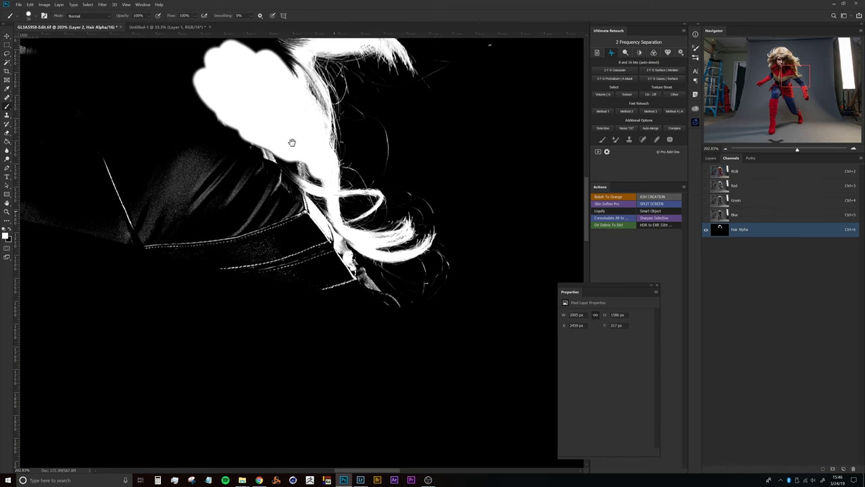
{"action": "mouse_move", "coordinate": [311, 167]}
{"action": "left_mouse_down"}
{"action": "mouse_move", "coordinate": [280, 148]}
{"action": "mouse_move", "coordinate": [304, 148]}
{"action": "left_mouse_up"}
{"action": "mouse_move", "coordinate": [242, 135]}
{"action": "left_mouse_down"}
{"action": "mouse_move", "coordinate": [252, 184]}
{"action": "mouse_move", "coordinate": [238, 162]}
{"action": "mouse_move", "coordinate": [247, 174]}
{"action": "mouse_move", "coordinate": [244, 105]}
{"action": "mouse_move", "coordinate": [255, 173]}
{"action": "mouse_move", "coordinate": [244, 210]}
{"action": "left_mouse_up"}
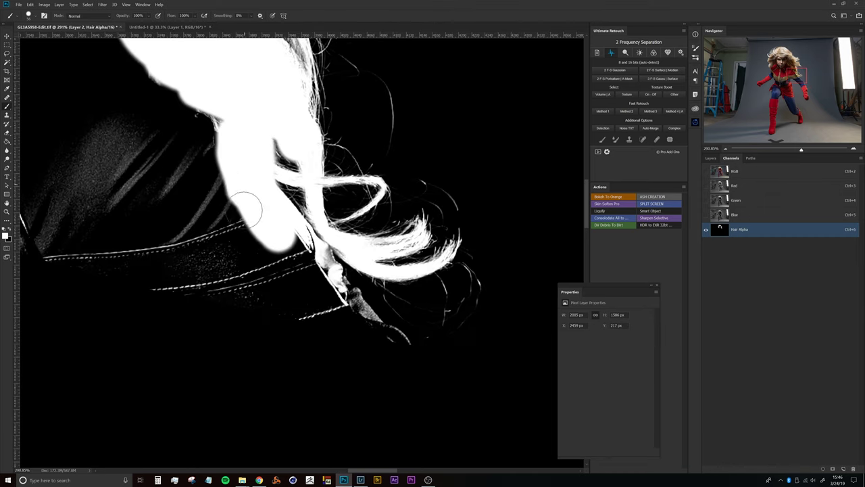
{"action": "scroll", "coordinate": [247, 209], "scroll_direction": "up", "scroll_amount": 5}
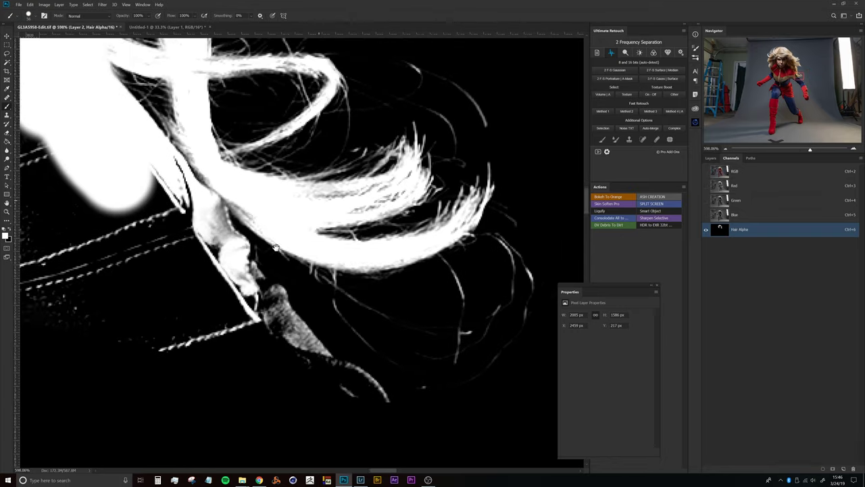
{"action": "scroll", "coordinate": [276, 247], "scroll_direction": "down", "scroll_amount": 5}
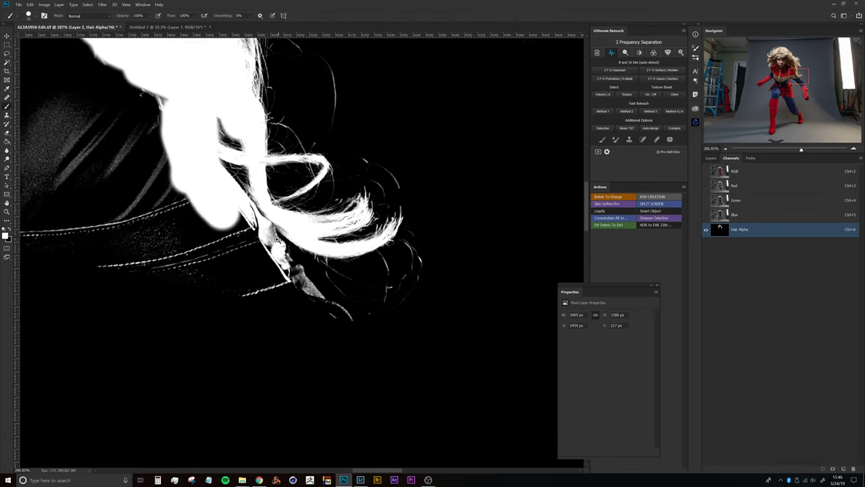
Paint the shoulder edge beneath the curled hair ends solid white with a smaller brush.
{"action": "scroll", "coordinate": [276, 239], "scroll_direction": "up", "scroll_amount": 5}
{"action": "left_click_drag", "start_coordinate": [204, 179], "coordinate": [191, 172]}
{"action": "mouse_move", "coordinate": [176, 125]}
{"action": "left_mouse_down"}
{"action": "mouse_move", "coordinate": [227, 210]}
{"action": "mouse_move", "coordinate": [192, 189]}
{"action": "mouse_move", "coordinate": [190, 170]}
{"action": "mouse_move", "coordinate": [218, 221]}
{"action": "mouse_move", "coordinate": [302, 308]}
{"action": "mouse_move", "coordinate": [298, 301]}
{"action": "mouse_move", "coordinate": [344, 334]}
{"action": "left_mouse_up"}
{"action": "left_click_drag", "start_coordinate": [284, 262], "coordinate": [218, 222]}
{"action": "left_click_drag", "start_coordinate": [178, 126], "coordinate": [154, 139]}
{"action": "mouse_move", "coordinate": [166, 110]}
{"action": "left_mouse_down"}
{"action": "mouse_move", "coordinate": [177, 114]}
{"action": "mouse_move", "coordinate": [191, 155]}
{"action": "left_mouse_up"}
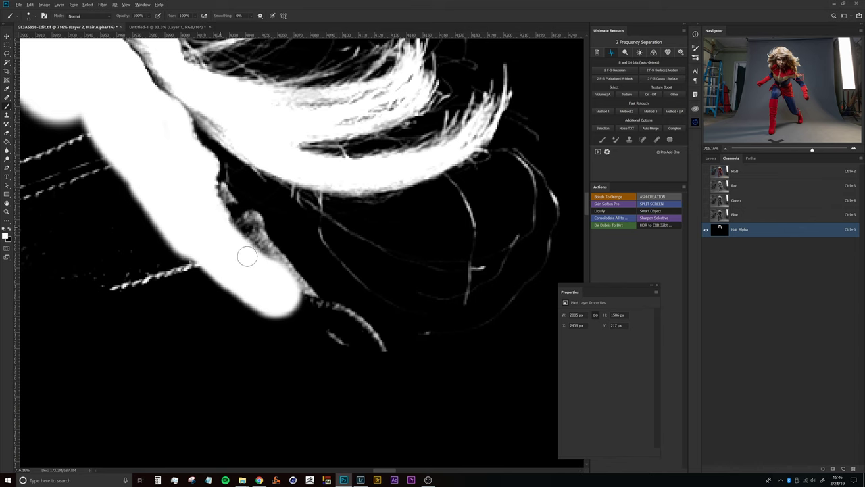
{"action": "mouse_move", "coordinate": [231, 234]}
{"action": "left_mouse_down"}
{"action": "mouse_move", "coordinate": [250, 222]}
{"action": "mouse_move", "coordinate": [289, 284]}
{"action": "mouse_move", "coordinate": [323, 318]}
{"action": "mouse_move", "coordinate": [362, 335]}
{"action": "mouse_move", "coordinate": [370, 351]}
{"action": "mouse_move", "coordinate": [325, 337]}
{"action": "mouse_move", "coordinate": [355, 359]}
{"action": "mouse_move", "coordinate": [342, 370]}
{"action": "left_mouse_up"}
Paint the body of the hair solid white with a larger brush, up the right side and over the crown to the left.
{"action": "key", "text": "ctrl+0"}
{"action": "mouse_move", "coordinate": [284, 199]}
{"action": "left_mouse_down"}
{"action": "mouse_move", "coordinate": [308, 242]}
{"action": "mouse_move", "coordinate": [282, 221]}
{"action": "mouse_move", "coordinate": [290, 247]}
{"action": "mouse_move", "coordinate": [344, 308]}
{"action": "mouse_move", "coordinate": [309, 273]}
{"action": "mouse_move", "coordinate": [313, 283]}
{"action": "mouse_move", "coordinate": [273, 210]}
{"action": "mouse_move", "coordinate": [272, 176]}
{"action": "mouse_move", "coordinate": [284, 150]}
{"action": "mouse_move", "coordinate": [306, 179]}
{"action": "left_mouse_up"}
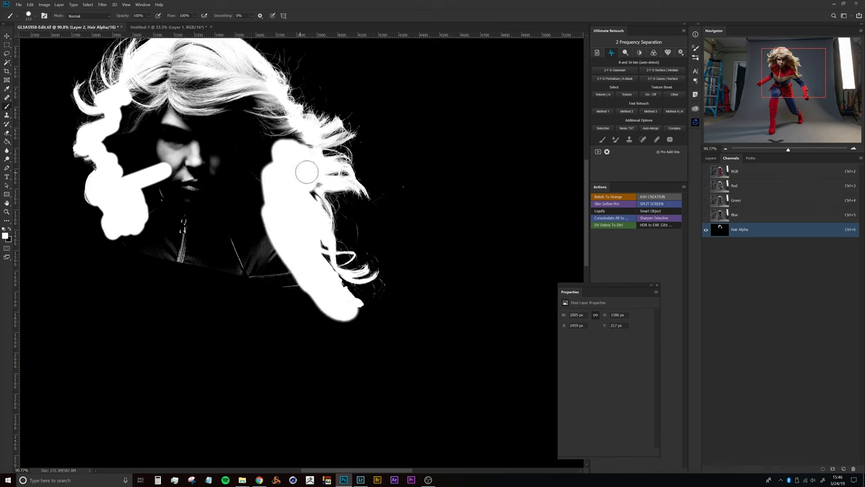
{"action": "mouse_move", "coordinate": [305, 198]}
{"action": "left_mouse_down"}
{"action": "mouse_move", "coordinate": [304, 147]}
{"action": "mouse_move", "coordinate": [251, 67]}
{"action": "mouse_move", "coordinate": [253, 87]}
{"action": "left_mouse_up"}
{"action": "scroll", "coordinate": [252, 87], "scroll_direction": "up", "scroll_amount": 1}
{"action": "left_click_drag", "start_coordinate": [177, 144], "coordinate": [202, 146]}
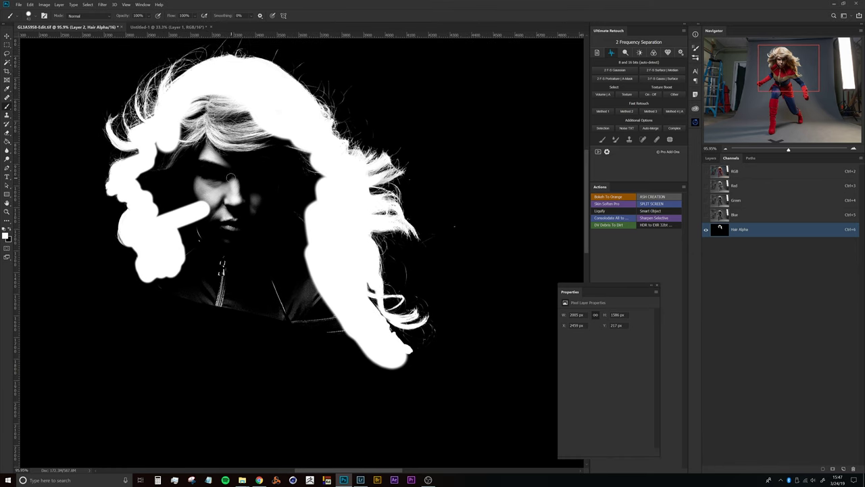
Lasso the face and chest area inside the painted hair band, fill it with white and deselect.
{"action": "key", "text": "l"}
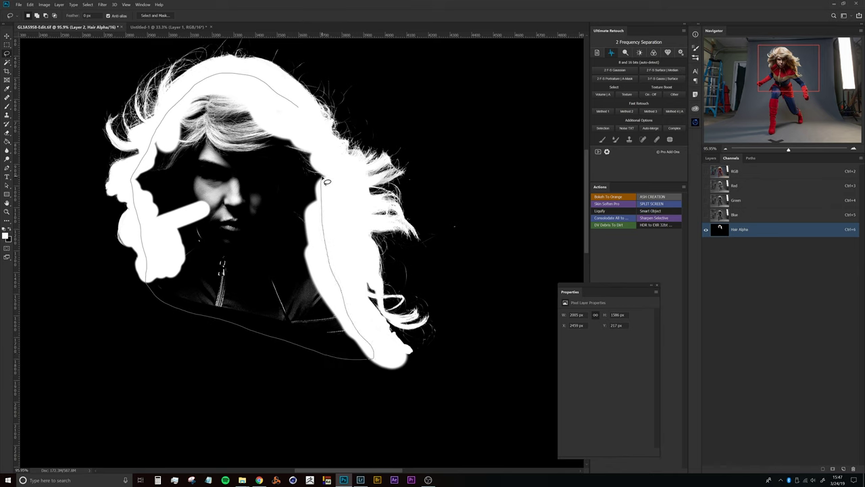
{"action": "left_click_drag", "start_coordinate": [295, 104], "coordinate": [292, 101]}
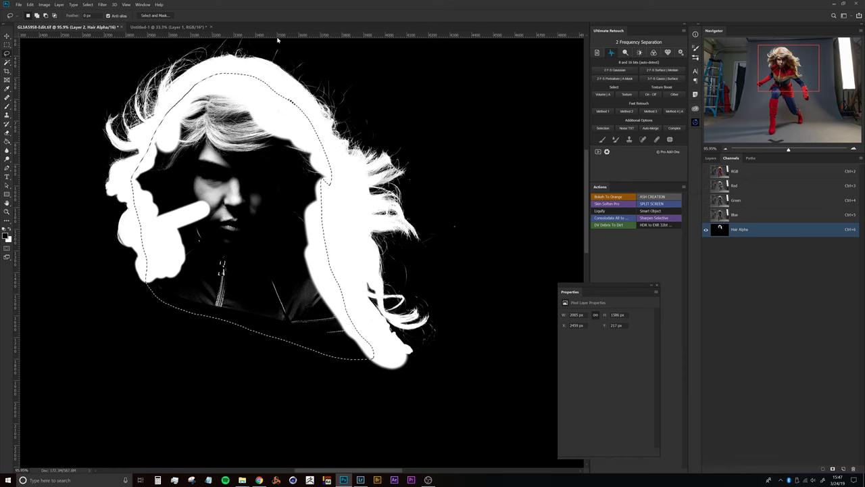
{"action": "key", "text": "alt+BackSpace"}
{"action": "key", "text": "ctrl+d"}
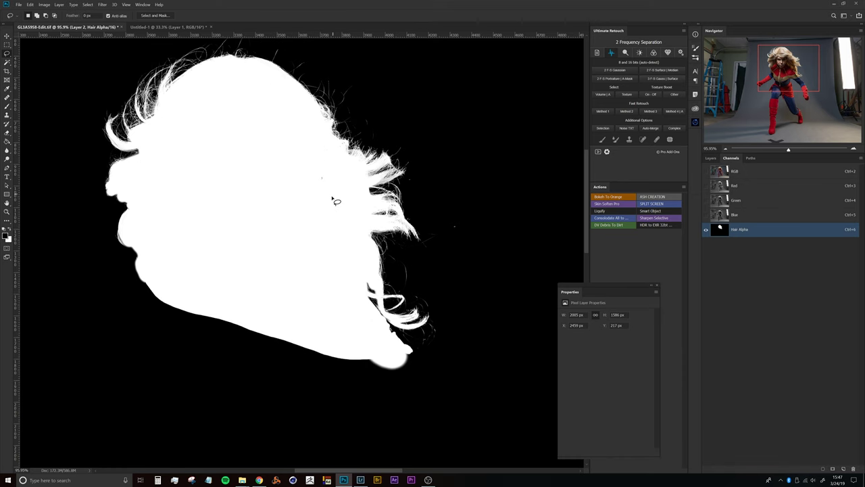
Paint out the leftover dark specks inside the white head shape and check the Hair Alpha silhouette.
{"action": "scroll", "coordinate": [295, 169], "scroll_direction": "up", "scroll_amount": 5}
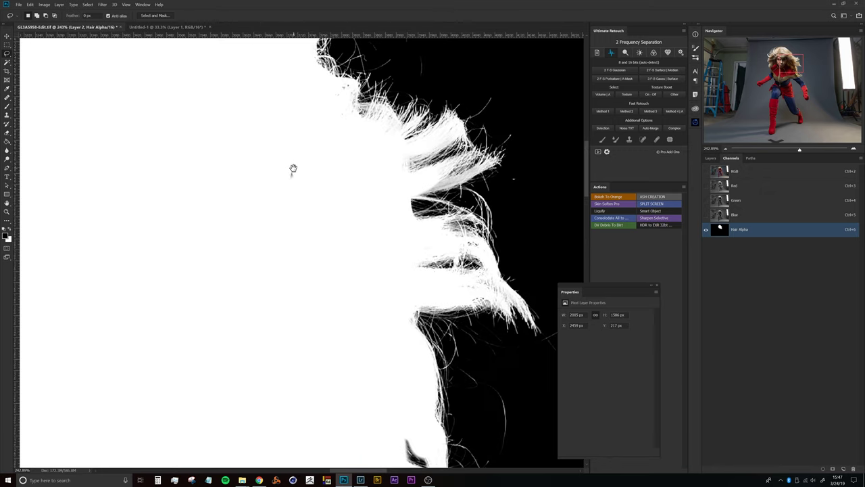
{"action": "key", "text": "b"}
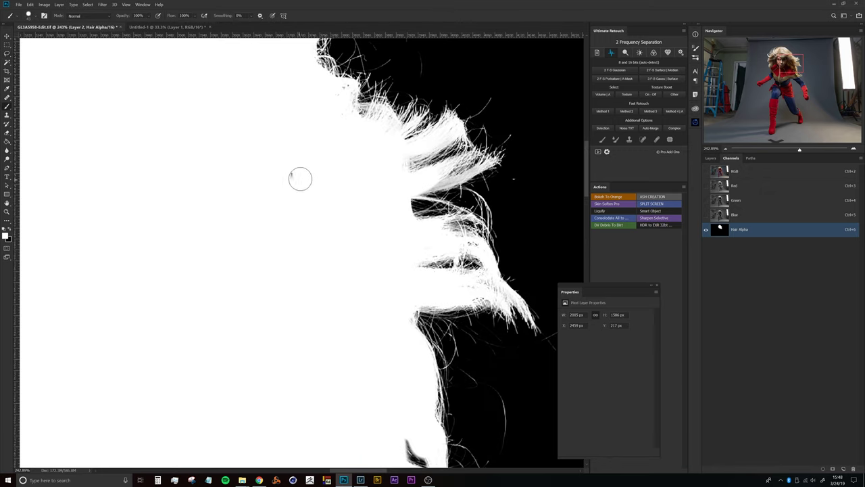
{"action": "scroll", "coordinate": [283, 195], "scroll_direction": "down", "scroll_amount": 5}
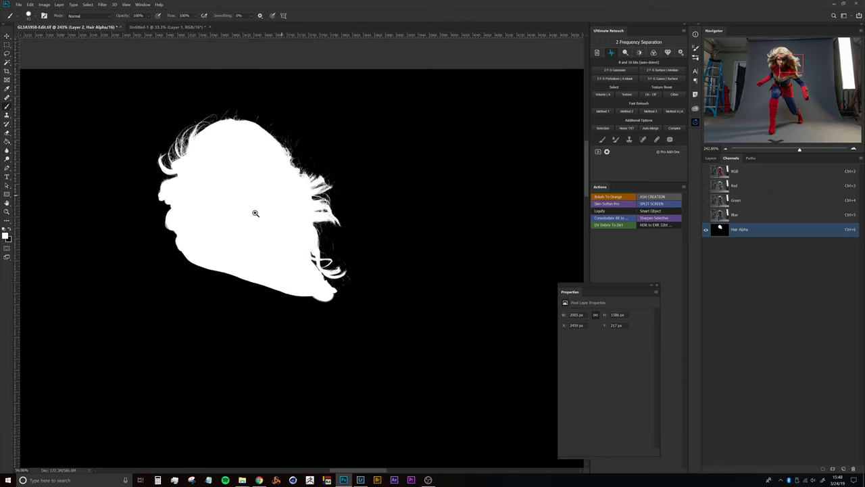
{"action": "scroll", "coordinate": [274, 180], "scroll_direction": "up", "scroll_amount": 2}
{"action": "scroll", "coordinate": [298, 179], "scroll_direction": "down", "scroll_amount": 3}
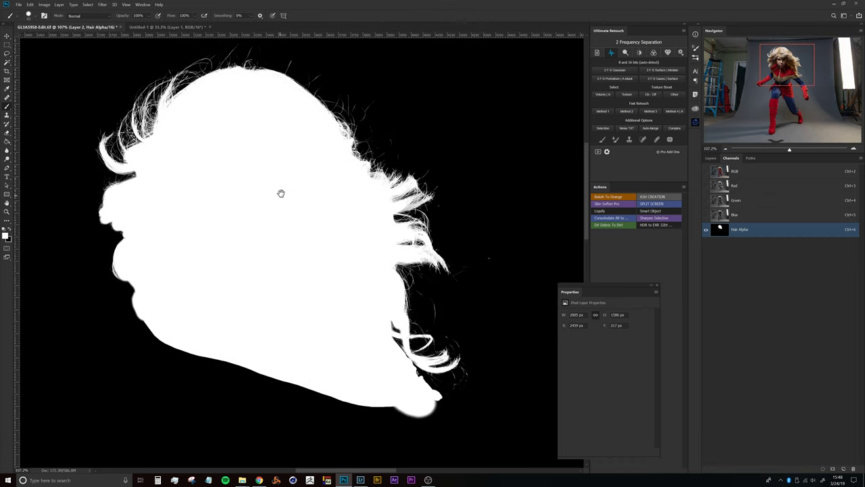
{"action": "scroll", "coordinate": [270, 197], "scroll_direction": "up", "scroll_amount": 1}
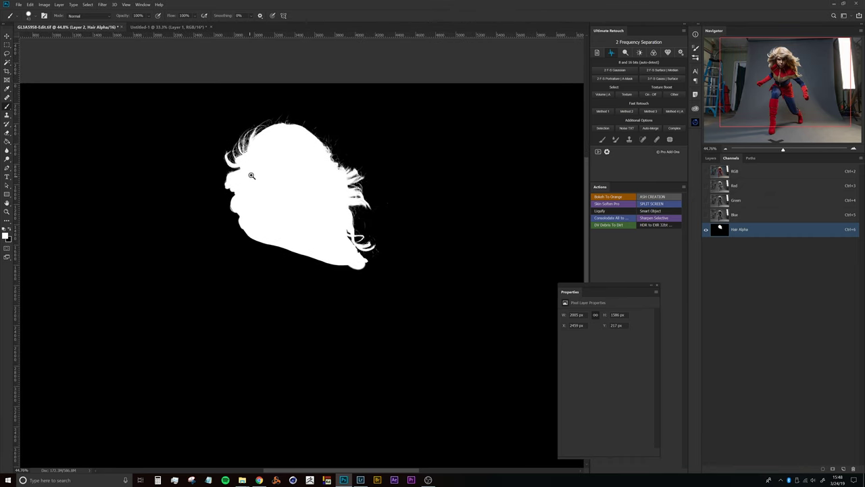
{"action": "scroll", "coordinate": [250, 176], "scroll_direction": "up", "scroll_amount": 4}
{"action": "scroll", "coordinate": [241, 166], "scroll_direction": "down", "scroll_amount": 3}
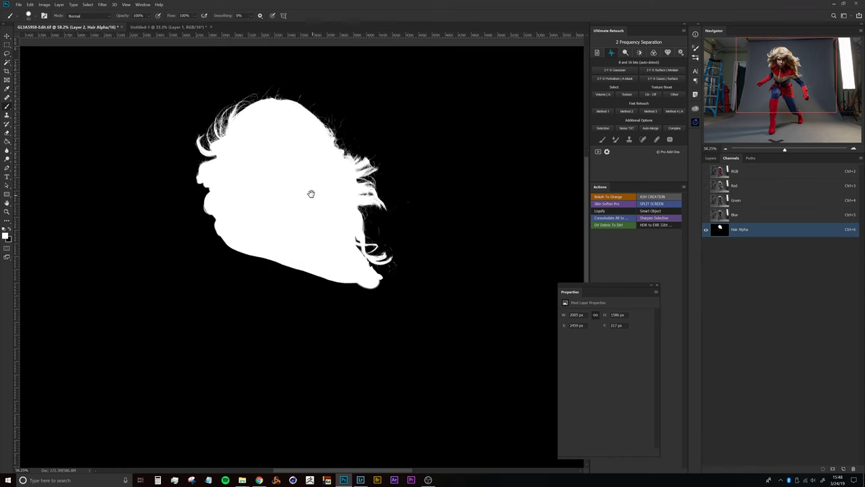
Load the Hair Alpha channel as a selection and apply it as a layer mask on Layer 2.
{"action": "scroll", "coordinate": [303, 179], "scroll_direction": "up", "scroll_amount": 2}
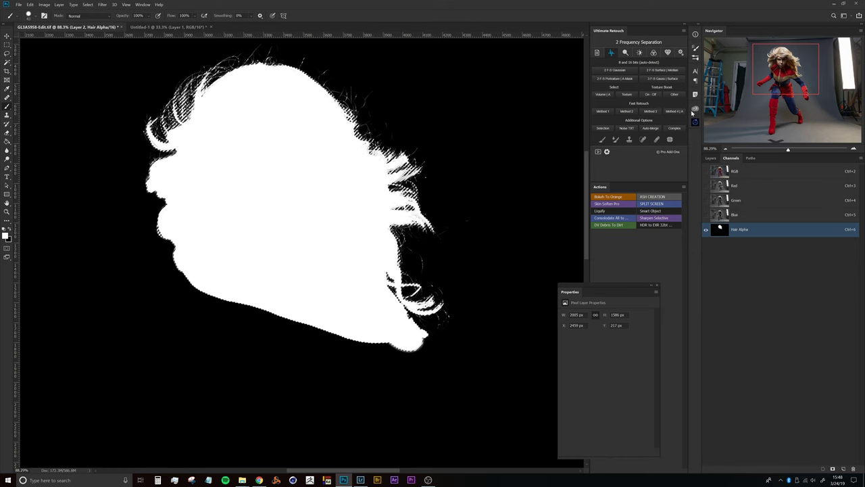
{"action": "left_click", "coordinate": [711, 158]}
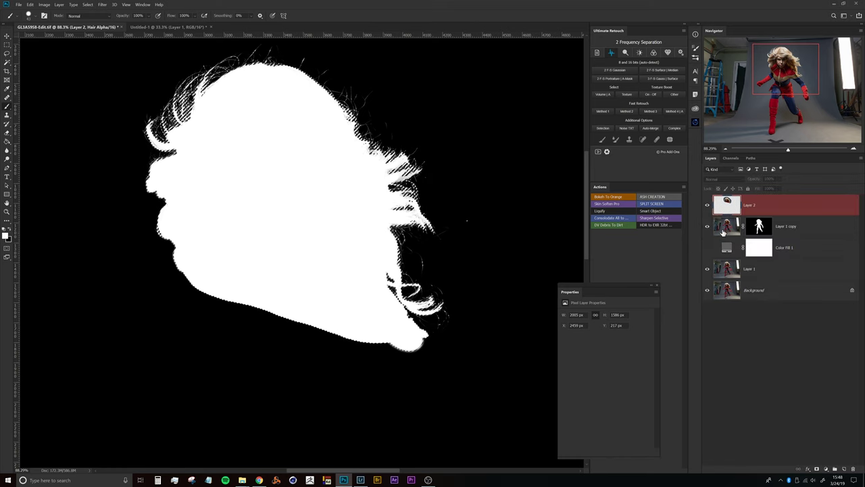
{"action": "left_click", "coordinate": [747, 205]}
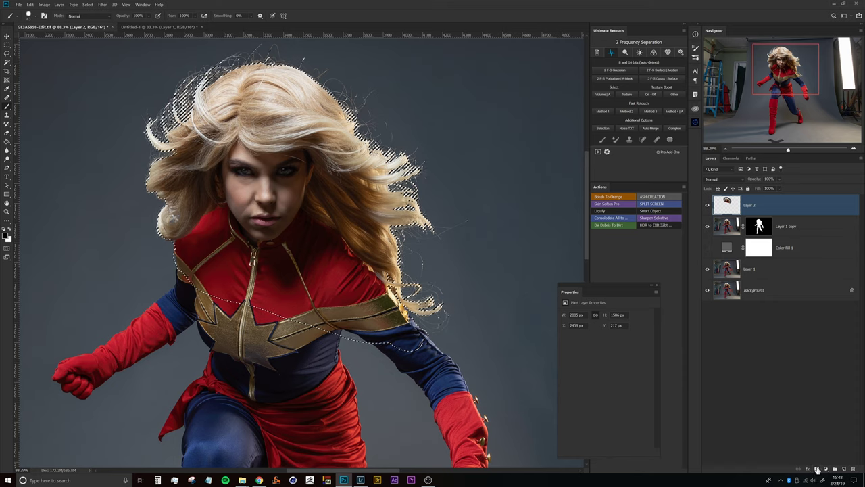
{"action": "left_click", "coordinate": [816, 468]}
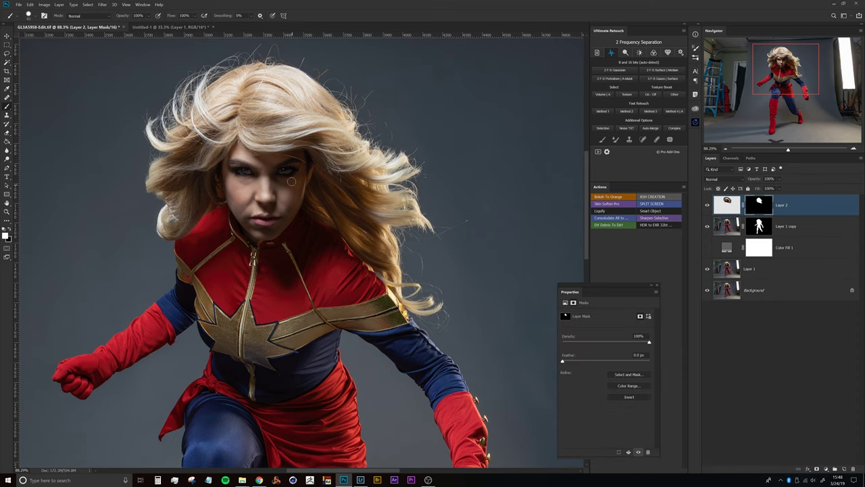
Hide every layer except the masked Layer 2 to isolate the hair cutout on transparency.
{"action": "left_click_drag", "start_coordinate": [301, 164], "coordinate": [303, 175]}
{"action": "scroll", "coordinate": [296, 142], "scroll_direction": "up", "scroll_amount": 4}
{"action": "left_click_drag", "start_coordinate": [296, 141], "coordinate": [298, 158]}
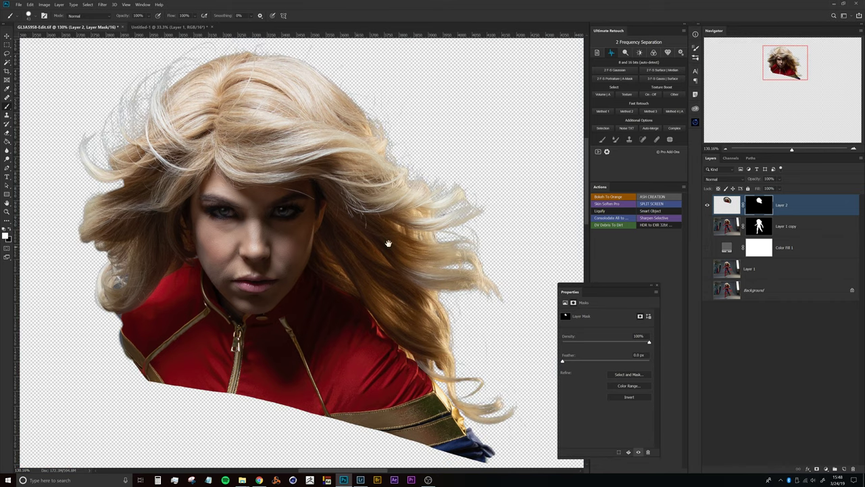
{"action": "scroll", "coordinate": [373, 205], "scroll_direction": "down", "scroll_amount": 2}
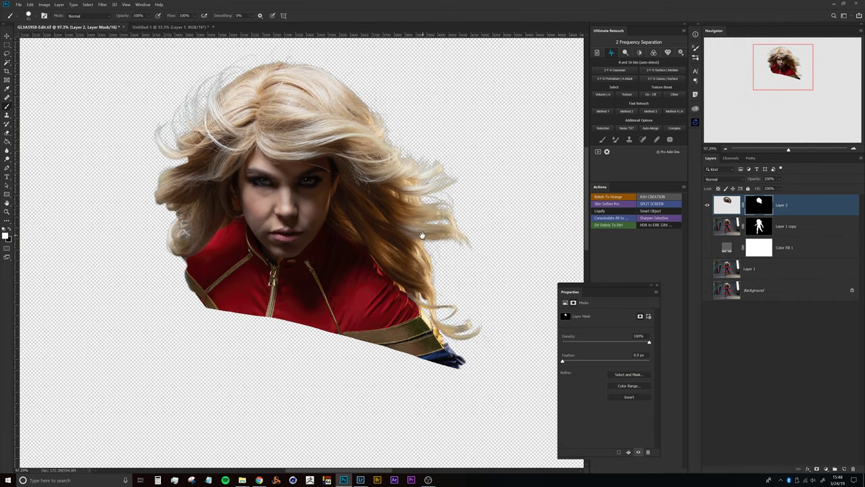
Examine the hair cutout's edges around the crown, the left curl with its background gap, and the shoulder.
{"action": "scroll", "coordinate": [258, 175], "scroll_direction": "up", "scroll_amount": 4}
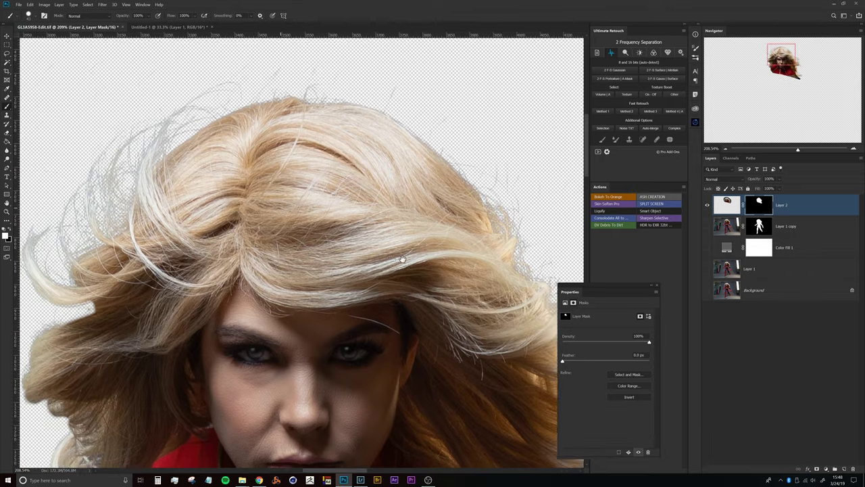
{"action": "left_click_drag", "start_coordinate": [402, 259], "coordinate": [415, 262]}
{"action": "left_click_drag", "start_coordinate": [247, 262], "coordinate": [334, 136]}
{"action": "left_click_drag", "start_coordinate": [247, 284], "coordinate": [305, 183]}
{"action": "scroll", "coordinate": [244, 241], "scroll_direction": "up", "scroll_amount": 4}
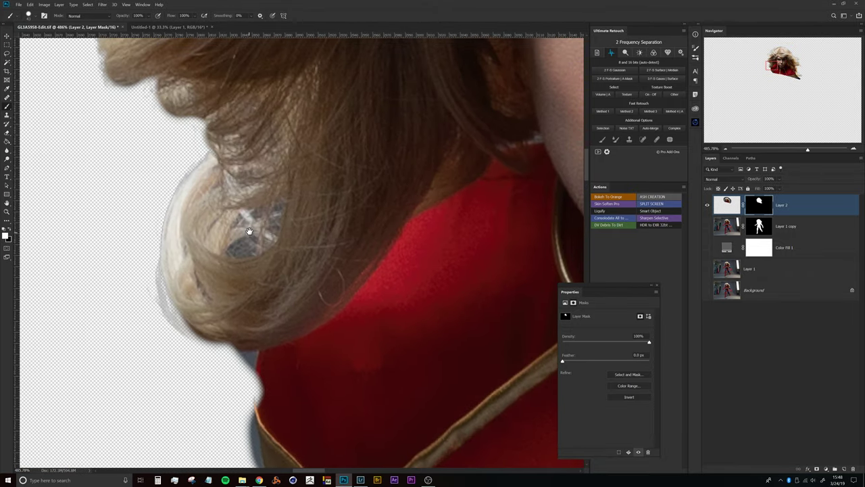
{"action": "scroll", "coordinate": [237, 259], "scroll_direction": "down", "scroll_amount": 3}
{"action": "scroll", "coordinate": [232, 263], "scroll_direction": "up", "scroll_amount": 2}
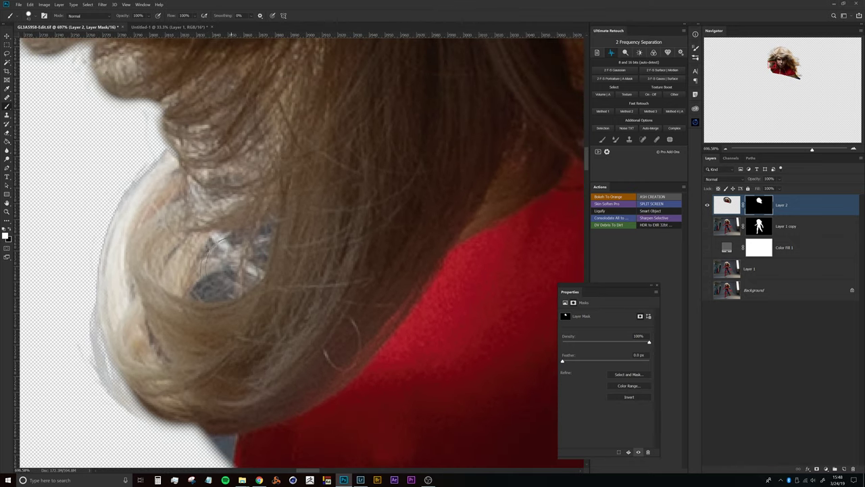
{"action": "scroll", "coordinate": [233, 253], "scroll_direction": "down", "scroll_amount": 5}
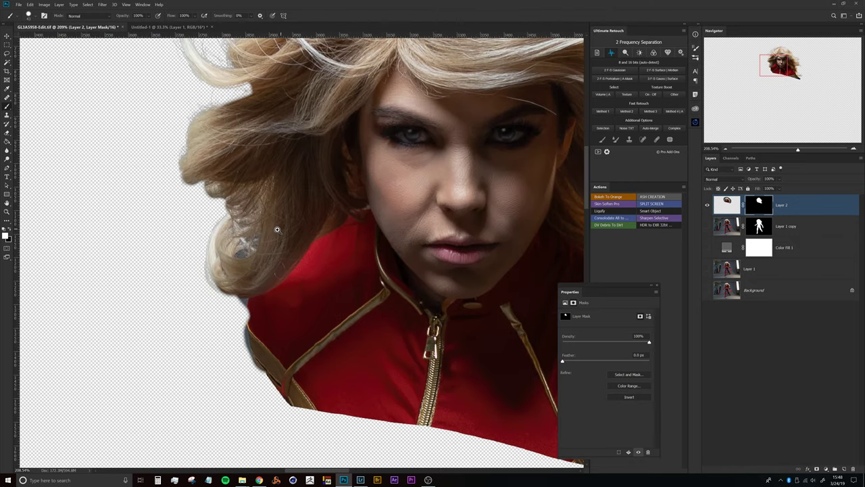
{"action": "scroll", "coordinate": [276, 230], "scroll_direction": "down", "scroll_amount": 3}
{"action": "left_click_drag", "start_coordinate": [276, 229], "coordinate": [146, 262]}
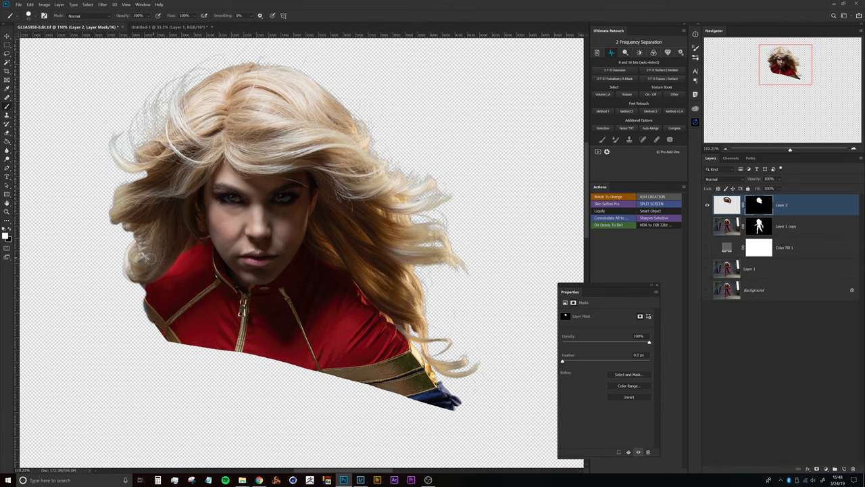
{"action": "scroll", "coordinate": [154, 262], "scroll_direction": "up", "scroll_amount": 5}
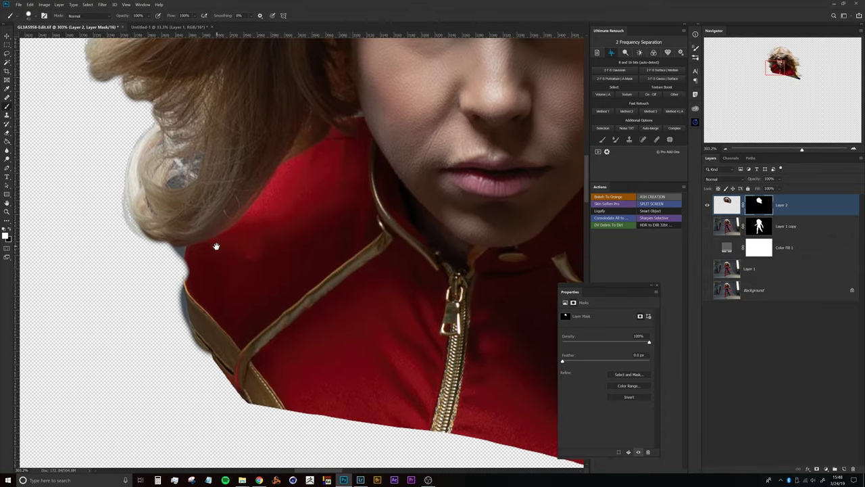
{"action": "scroll", "coordinate": [175, 199], "scroll_direction": "down", "scroll_amount": 5}
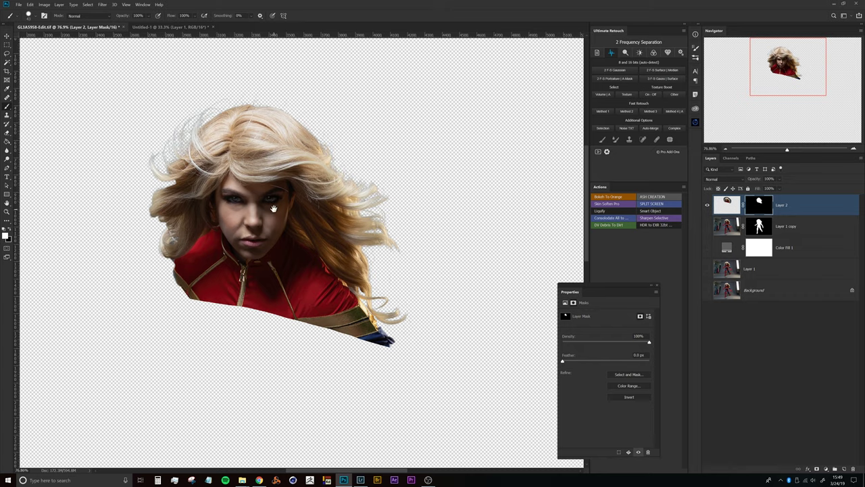
{"action": "scroll", "coordinate": [270, 210], "scroll_direction": "up", "scroll_amount": 3}
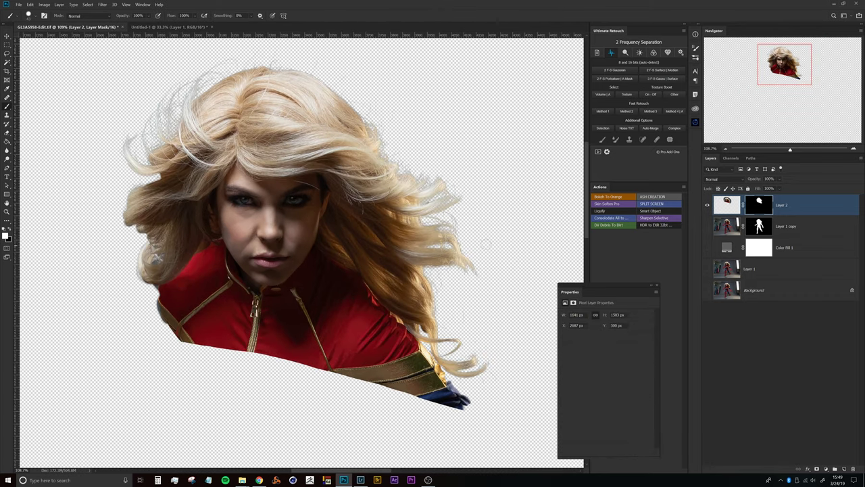
Show the Layer 1 copy body cutout and the gray Color Fill 1 layer beneath the hair layer.
{"action": "left_click", "coordinate": [707, 226]}
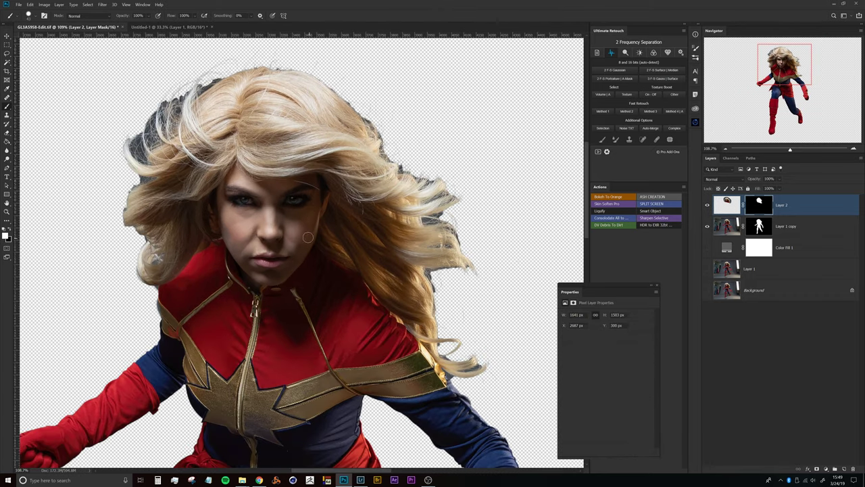
{"action": "left_click_drag", "start_coordinate": [316, 277], "coordinate": [331, 224]}
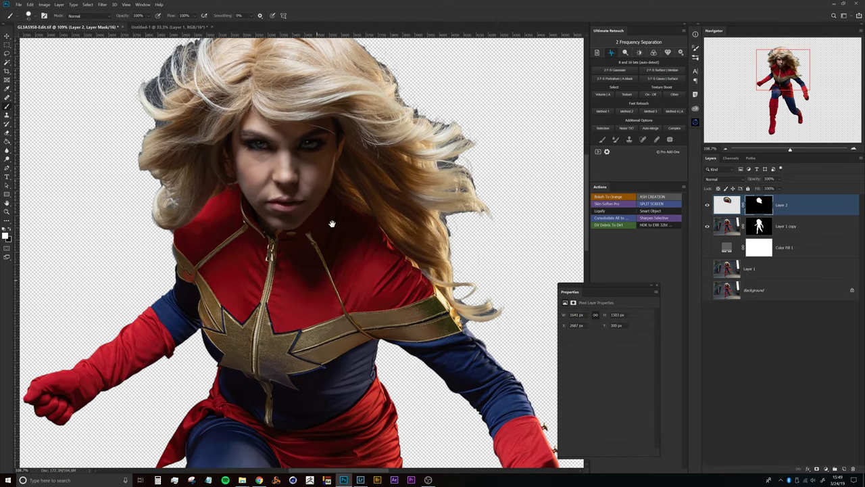
{"action": "left_click", "coordinate": [707, 248]}
{"action": "left_click", "coordinate": [725, 248]}
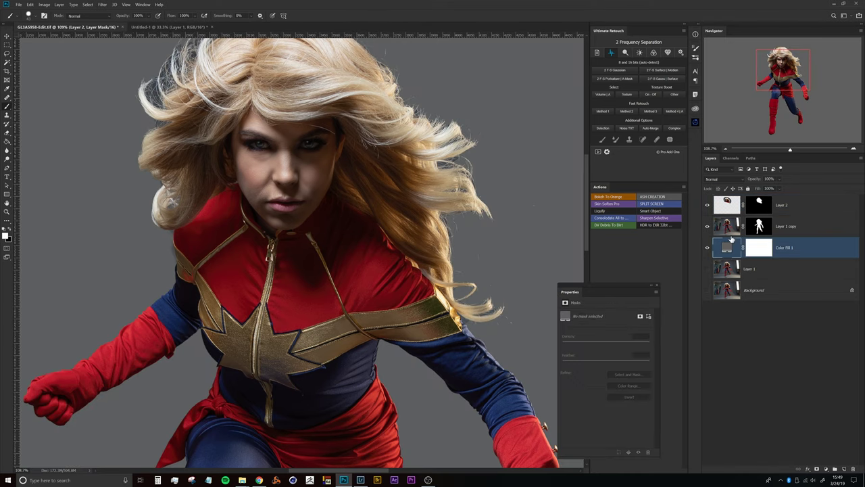
Rename the Layer 1 copy layer to Body and Layer 2 to Hair.
{"action": "scroll", "coordinate": [367, 240], "scroll_direction": "down", "scroll_amount": 4}
{"action": "scroll", "coordinate": [352, 236], "scroll_direction": "down", "scroll_amount": 1}
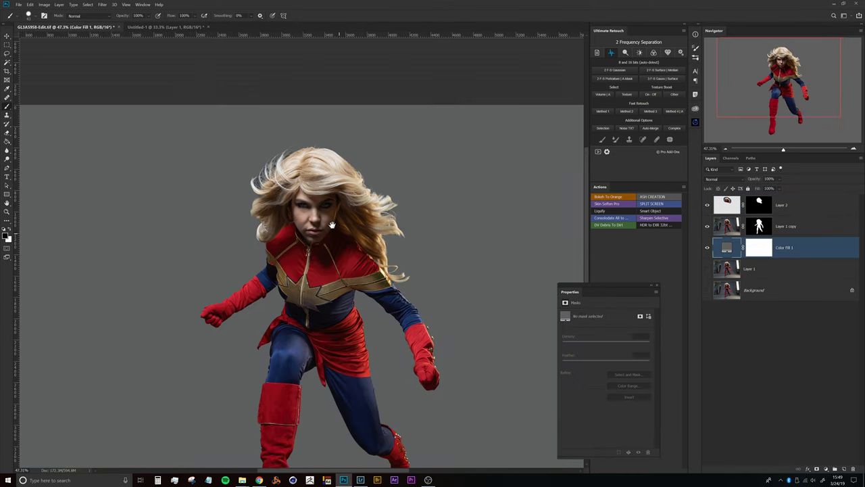
{"action": "left_click_drag", "start_coordinate": [332, 228], "coordinate": [318, 162]}
{"action": "left_click_drag", "start_coordinate": [303, 132], "coordinate": [314, 155]}
{"action": "scroll", "coordinate": [302, 143], "scroll_direction": "up", "scroll_amount": 6}
{"action": "left_click", "coordinate": [730, 229]}
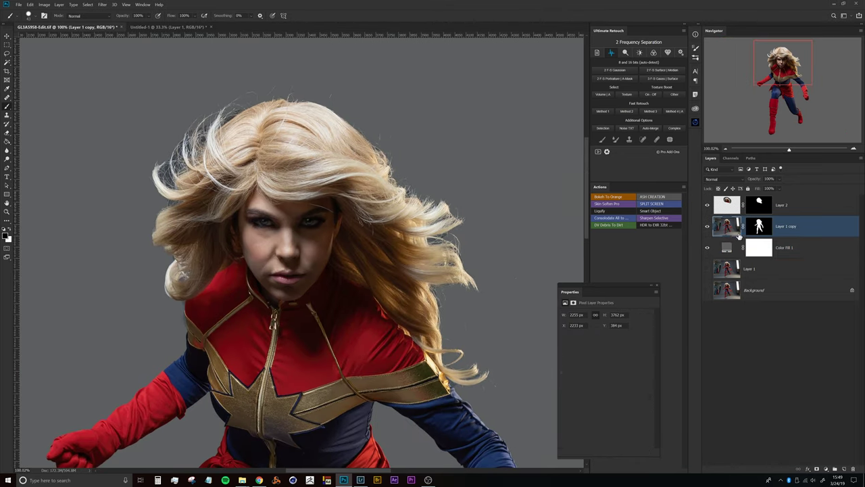
{"action": "left_click", "coordinate": [757, 226]}
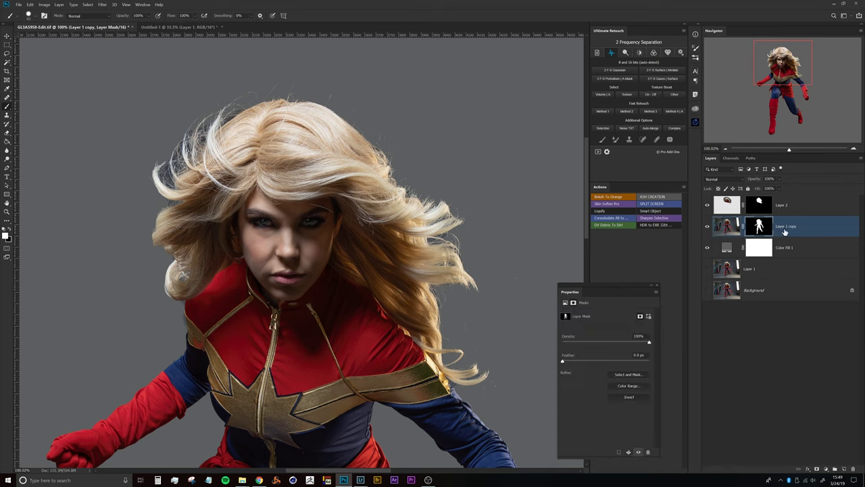
{"action": "double_click", "coordinate": [784, 227]}
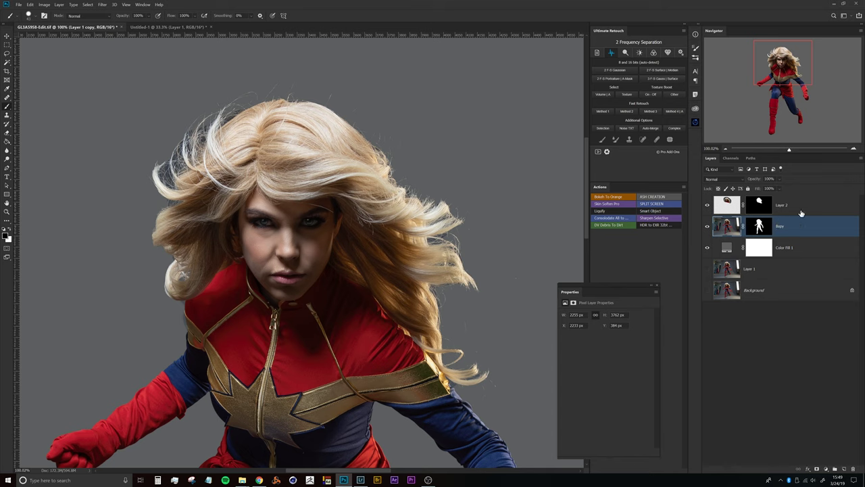
{"action": "double_click", "coordinate": [783, 203]}
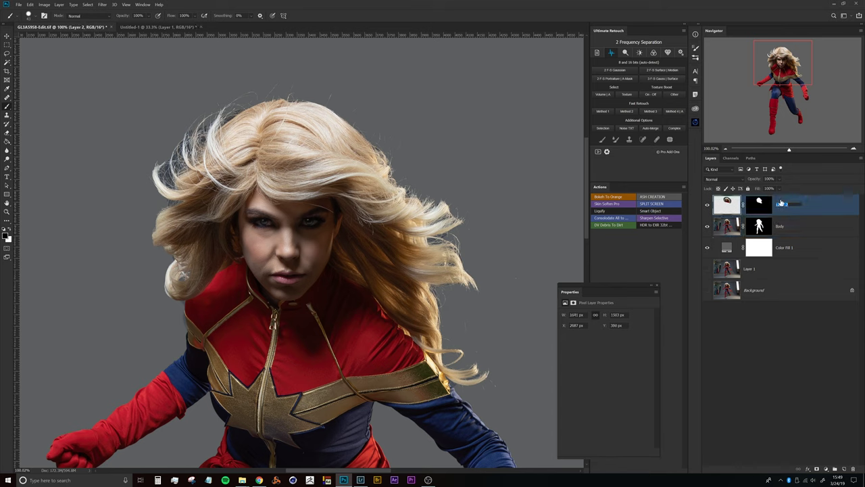
{"action": "key", "text": "Return"}
Paint black on the Body layer mask around the hair's left edge, from the flyaway strands down to the curl, to remove background fringe.
{"action": "left_click", "coordinate": [766, 228]}
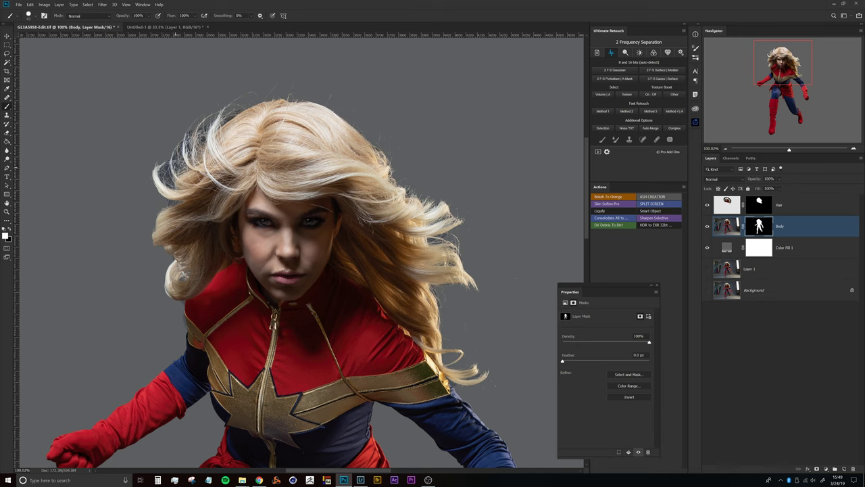
{"action": "mouse_move", "coordinate": [174, 159]}
{"action": "left_mouse_down"}
{"action": "mouse_move", "coordinate": [202, 145]}
{"action": "mouse_move", "coordinate": [244, 145]}
{"action": "mouse_move", "coordinate": [195, 145]}
{"action": "left_mouse_up"}
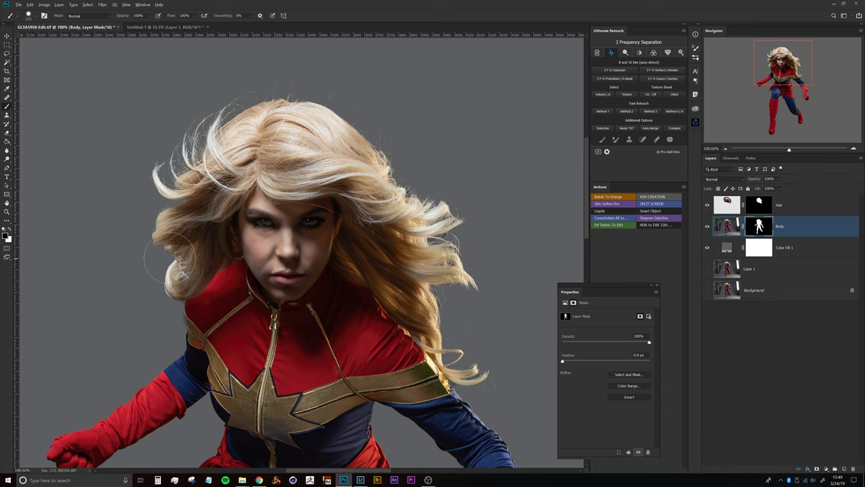
{"action": "mouse_move", "coordinate": [177, 288]}
{"action": "left_mouse_down"}
{"action": "mouse_move", "coordinate": [196, 284]}
{"action": "mouse_move", "coordinate": [182, 180]}
{"action": "mouse_move", "coordinate": [128, 202]}
{"action": "left_mouse_up"}
{"action": "left_click", "coordinate": [707, 206]}
{"action": "left_click", "coordinate": [707, 205]}
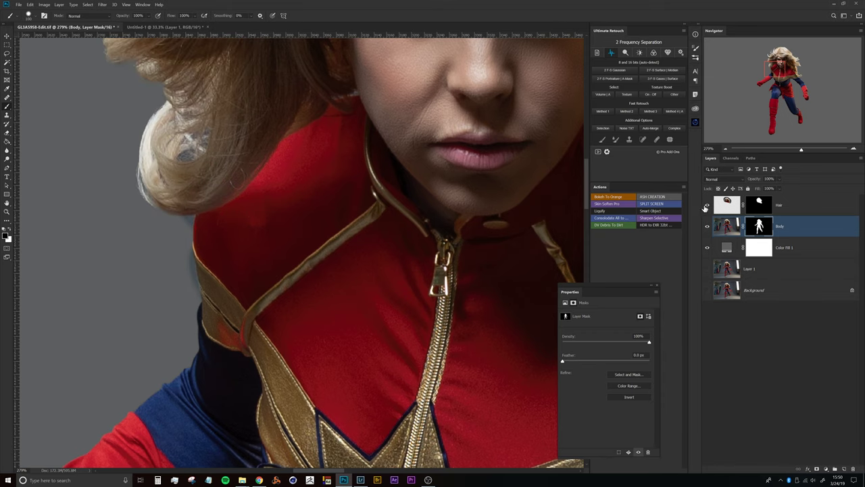
Examine the cutout edges at the left curl, the long hair tips over the gold shoulder band, and the red shoulder.
{"action": "left_click_drag", "start_coordinate": [214, 154], "coordinate": [191, 214]}
{"action": "scroll", "coordinate": [191, 214], "scroll_direction": "down", "scroll_amount": 5}
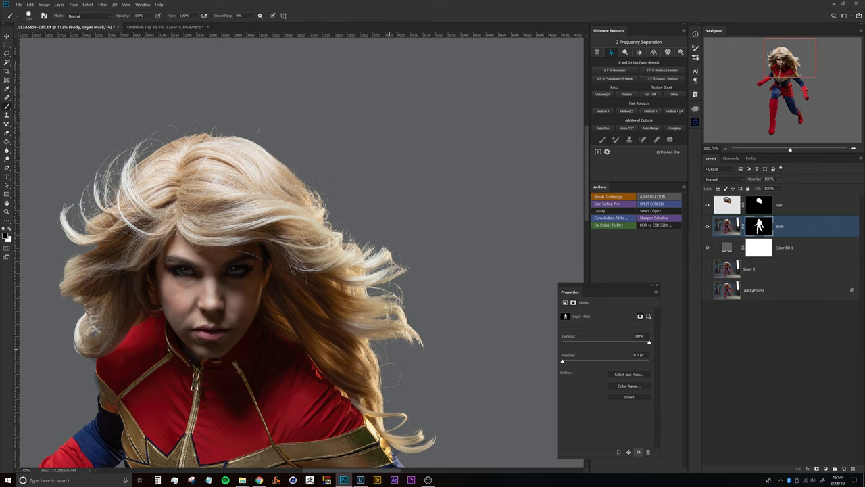
{"action": "scroll", "coordinate": [392, 381], "scroll_direction": "up", "scroll_amount": 5}
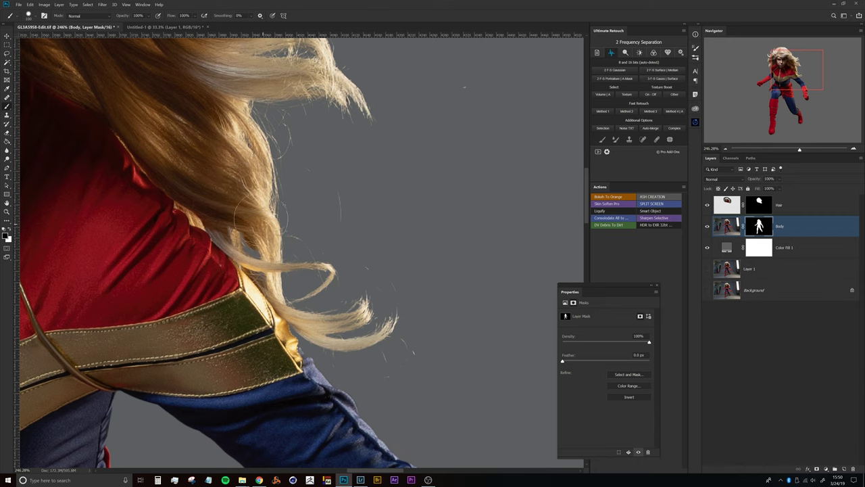
{"action": "scroll", "coordinate": [311, 317], "scroll_direction": "up", "scroll_amount": 4}
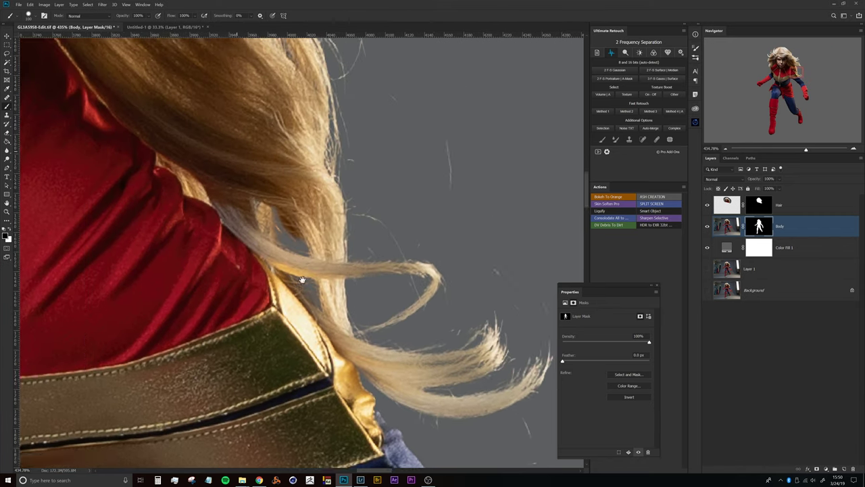
{"action": "scroll", "coordinate": [278, 223], "scroll_direction": "down", "scroll_amount": 4}
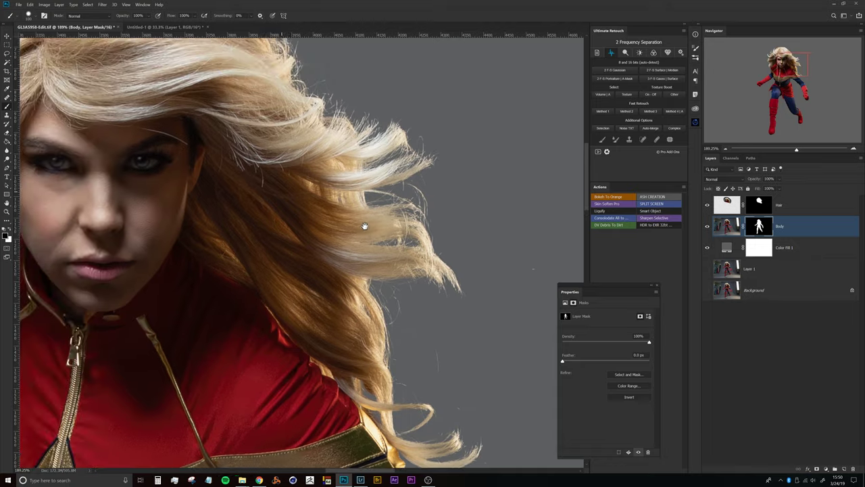
{"action": "scroll", "coordinate": [308, 209], "scroll_direction": "down", "scroll_amount": 3}
{"action": "scroll", "coordinate": [262, 206], "scroll_direction": "up", "scroll_amount": 5}
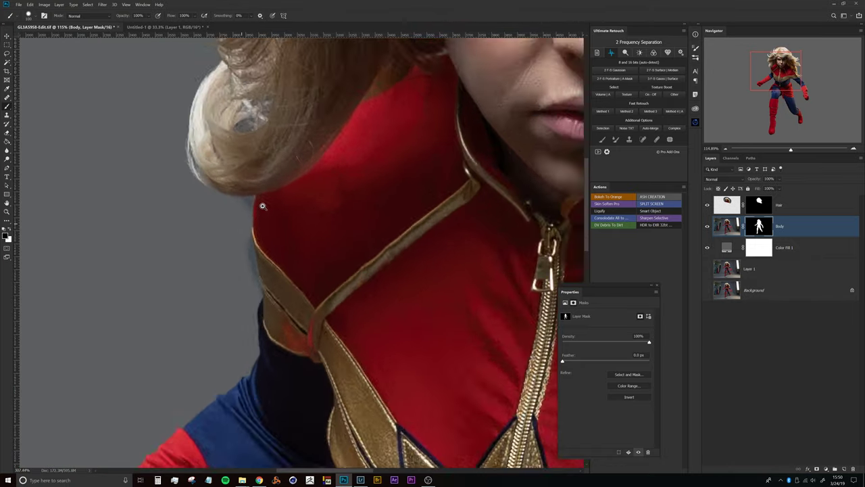
{"action": "left_click_drag", "start_coordinate": [262, 206], "coordinate": [271, 194]}
{"action": "left_click_drag", "start_coordinate": [269, 162], "coordinate": [227, 195]}
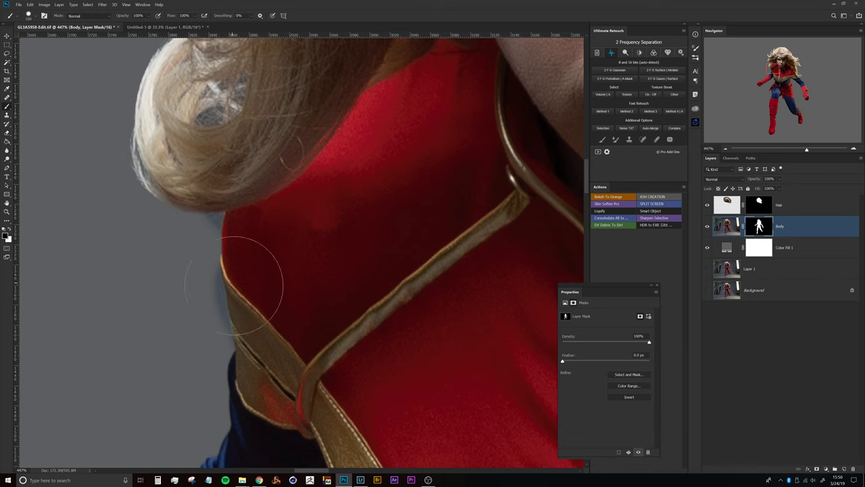
Compare the left curl with and without the Hair layer, and paint black on the Hair mask beside the shoulder beneath it.
{"action": "left_click", "coordinate": [721, 206]}
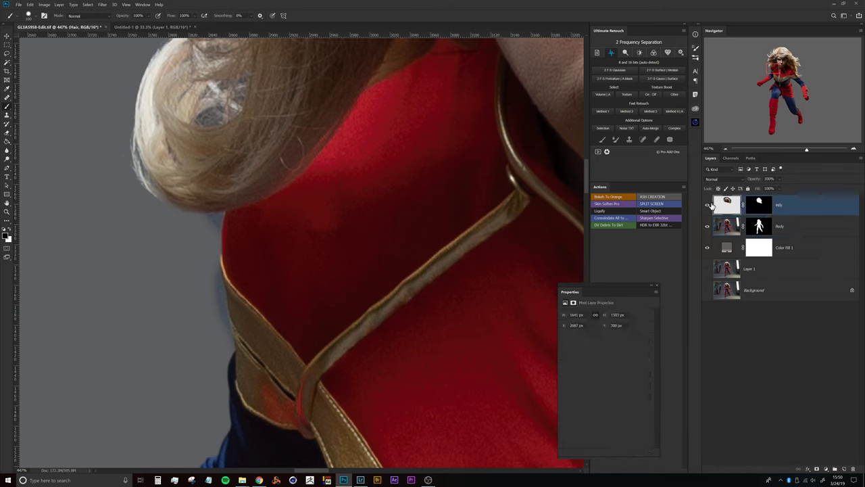
{"action": "left_click", "coordinate": [707, 208]}
{"action": "left_click", "coordinate": [707, 208]}
{"action": "left_click", "coordinate": [707, 208]}
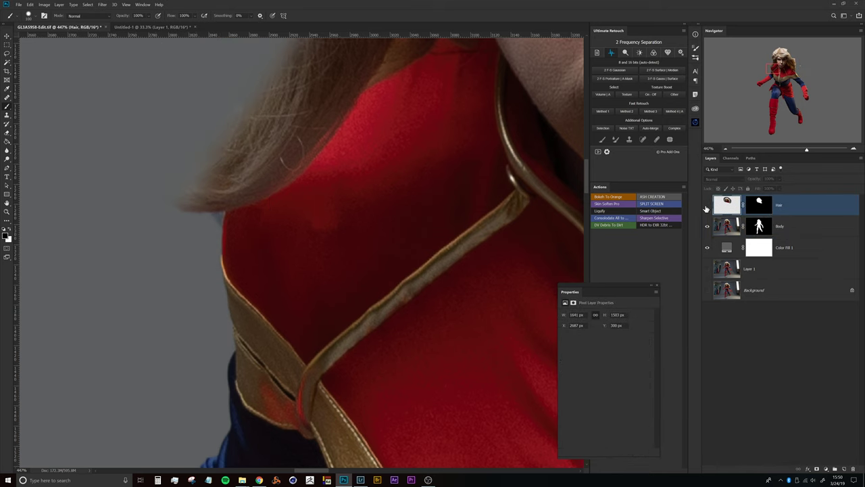
{"action": "left_click", "coordinate": [707, 209]}
{"action": "left_click", "coordinate": [758, 205]}
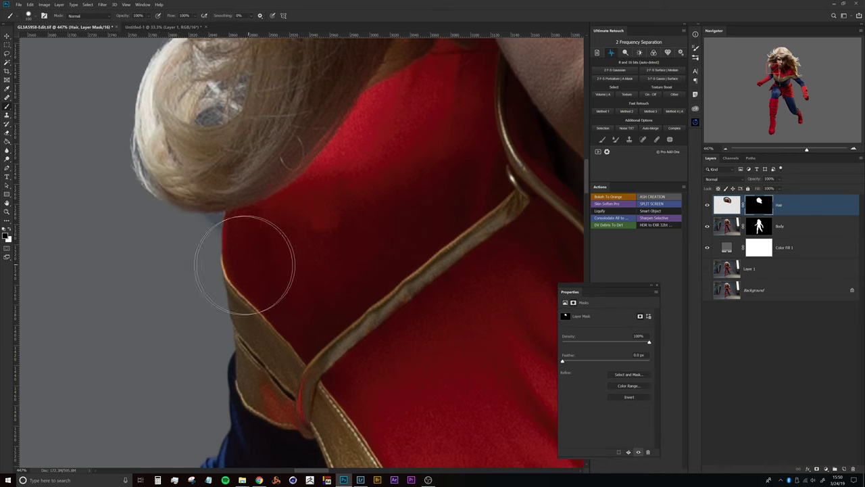
{"action": "left_click_drag", "start_coordinate": [224, 214], "coordinate": [172, 208]}
{"action": "left_click_drag", "start_coordinate": [234, 234], "coordinate": [196, 232]}
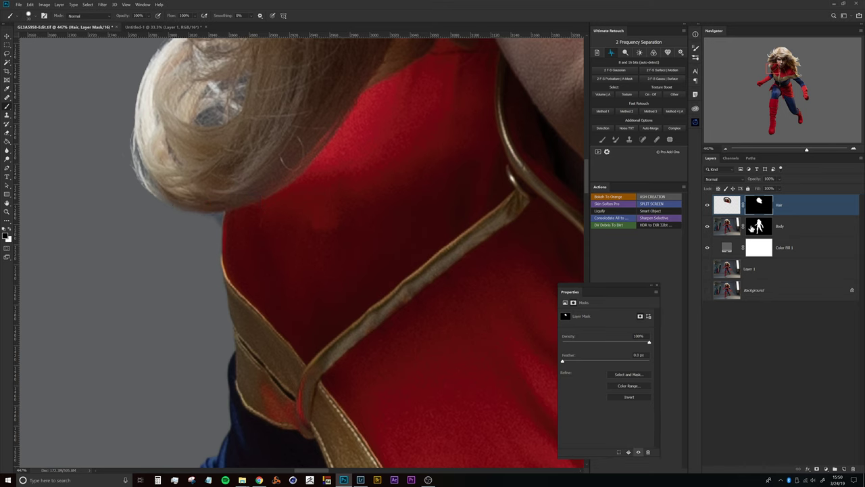
Clean the Body mask with a small black brush where the red shoulder meets the underside of the left curl.
{"action": "left_click", "coordinate": [751, 228]}
{"action": "mouse_move", "coordinate": [228, 220]}
{"action": "left_mouse_down"}
{"action": "mouse_move", "coordinate": [236, 229]}
{"action": "mouse_move", "coordinate": [230, 235]}
{"action": "mouse_move", "coordinate": [225, 205]}
{"action": "mouse_move", "coordinate": [235, 207]}
{"action": "mouse_move", "coordinate": [164, 229]}
{"action": "mouse_move", "coordinate": [225, 235]}
{"action": "left_mouse_up"}
{"action": "key", "text": "ctrl+z"}
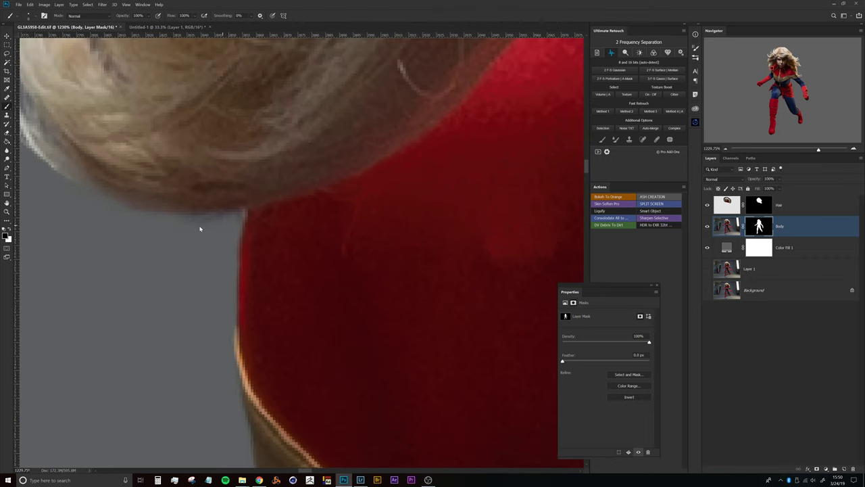
{"action": "left_click_drag", "start_coordinate": [271, 237], "coordinate": [220, 237]}
{"action": "left_click_drag", "start_coordinate": [334, 245], "coordinate": [250, 255]}
{"action": "left_click_drag", "start_coordinate": [336, 341], "coordinate": [355, 341]}
Toggle the Hair layer to check the full figure, and paint black on the Body mask beside the hair's right edge.
{"action": "left_click", "coordinate": [723, 209]}
{"action": "left_click", "coordinate": [707, 205]}
{"action": "left_click", "coordinate": [708, 206]}
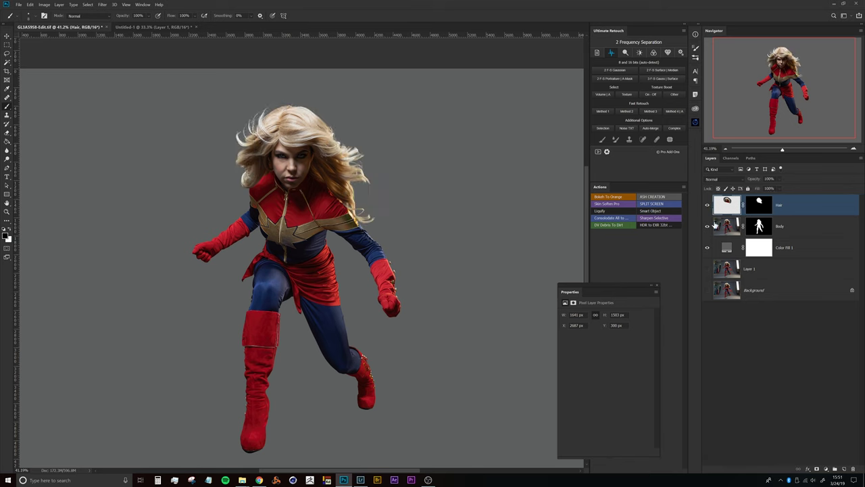
{"action": "left_click", "coordinate": [707, 207]}
{"action": "left_click", "coordinate": [708, 207]}
{"action": "left_click", "coordinate": [759, 227]}
{"action": "left_click_drag", "start_coordinate": [378, 176], "coordinate": [394, 174]}
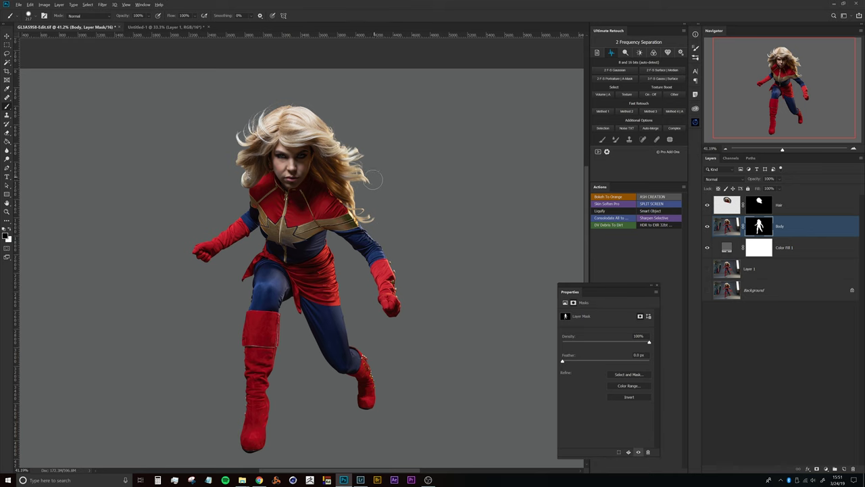
Compare the cutout with the Hair layer hidden and shown, and with the Color Fill 1 layer hidden and shown.
{"action": "left_click", "coordinate": [722, 226]}
{"action": "left_click", "coordinate": [708, 206]}
{"action": "left_click", "coordinate": [707, 206]}
{"action": "left_click", "coordinate": [708, 206]}
{"action": "left_click", "coordinate": [708, 206]}
{"action": "left_click", "coordinate": [707, 206]}
{"action": "left_click", "coordinate": [708, 206]}
{"action": "left_click_drag", "start_coordinate": [365, 221], "coordinate": [370, 212]}
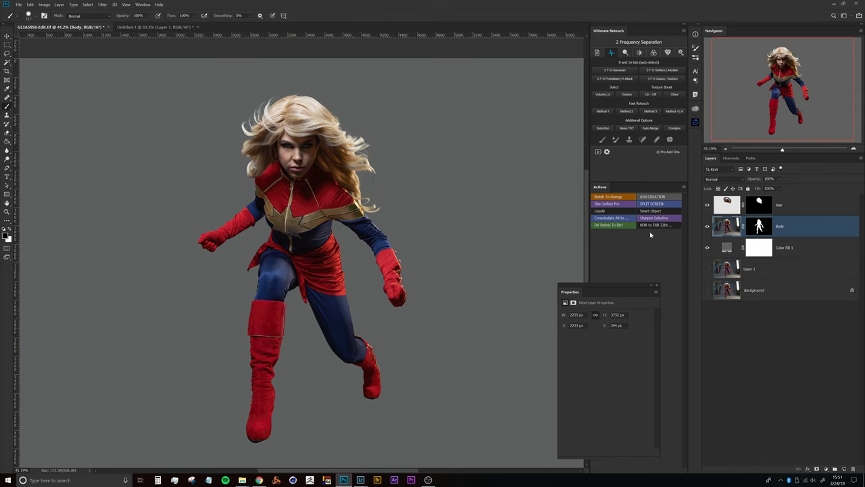
{"action": "left_click", "coordinate": [708, 248]}
{"action": "left_click", "coordinate": [707, 248]}
{"action": "scroll", "coordinate": [358, 193], "scroll_direction": "down", "scroll_amount": 4}
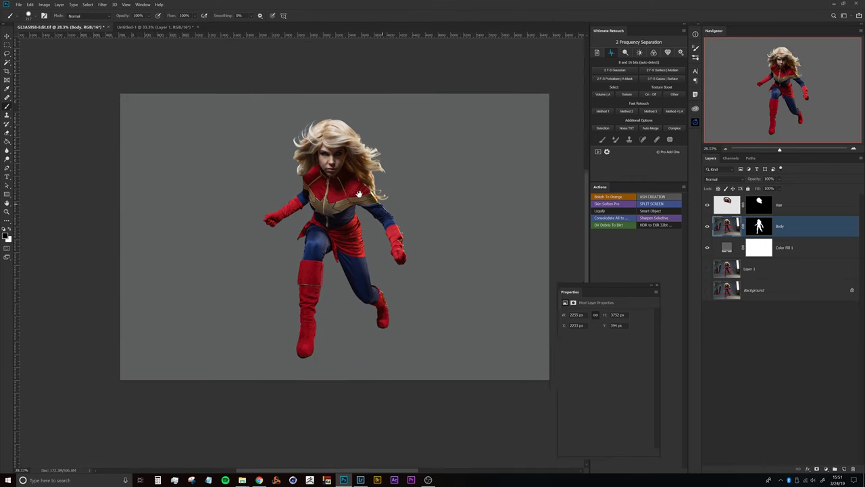
{"action": "left_click_drag", "start_coordinate": [359, 194], "coordinate": [314, 182]}
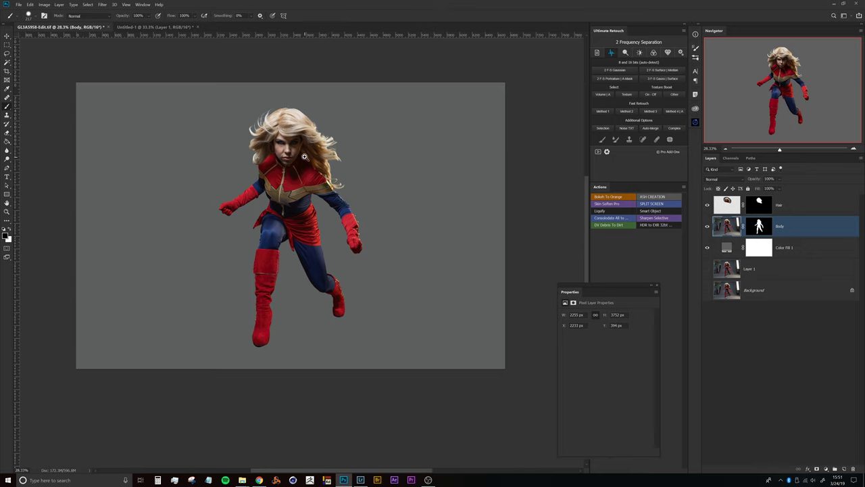
{"action": "scroll", "coordinate": [306, 159], "scroll_direction": "up", "scroll_amount": 5}
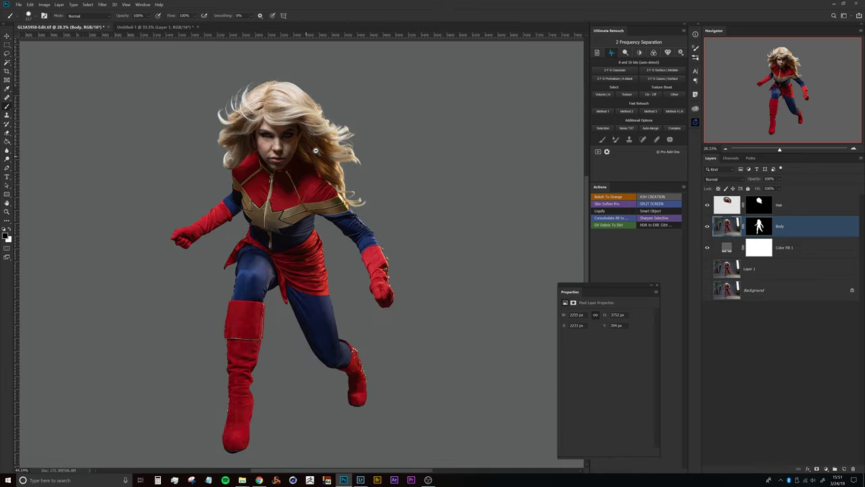
Paste the concrete pillar hall image from Untitled-1 into the cutout document directly above the Color Fill 1 layer.
{"action": "left_click", "coordinate": [171, 28]}
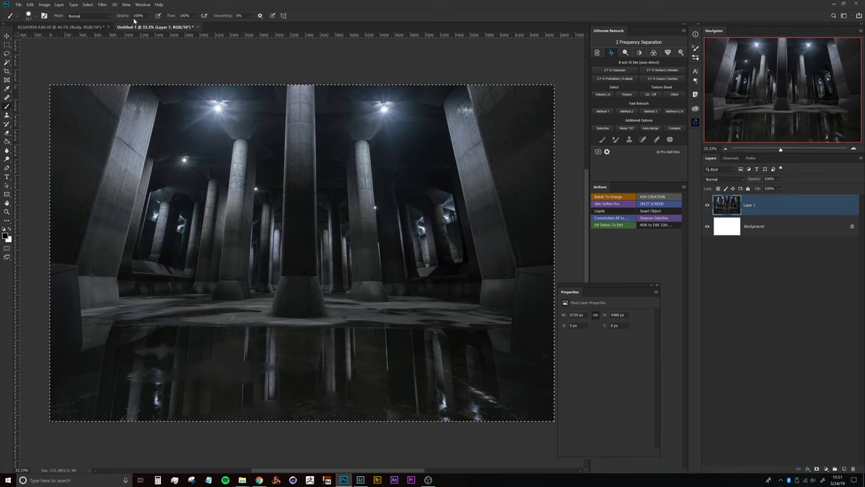
{"action": "left_click", "coordinate": [88, 27]}
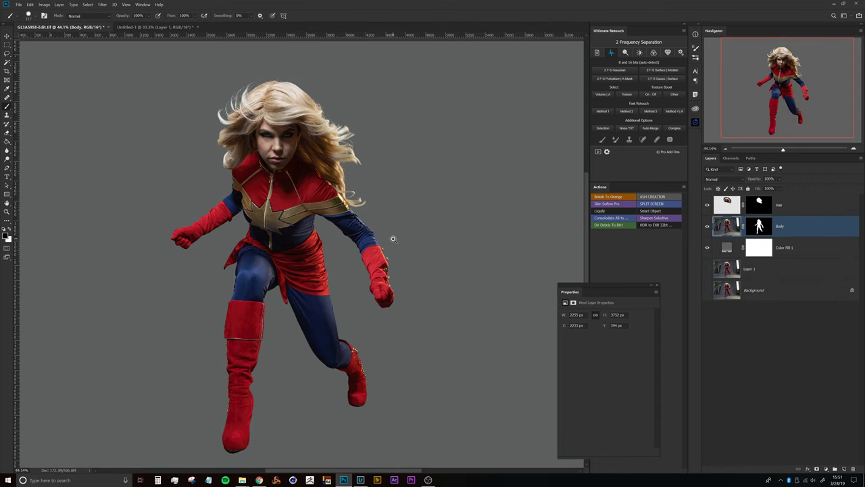
{"action": "scroll", "coordinate": [393, 239], "scroll_direction": "down", "scroll_amount": 2}
{"action": "left_click", "coordinate": [745, 248]}
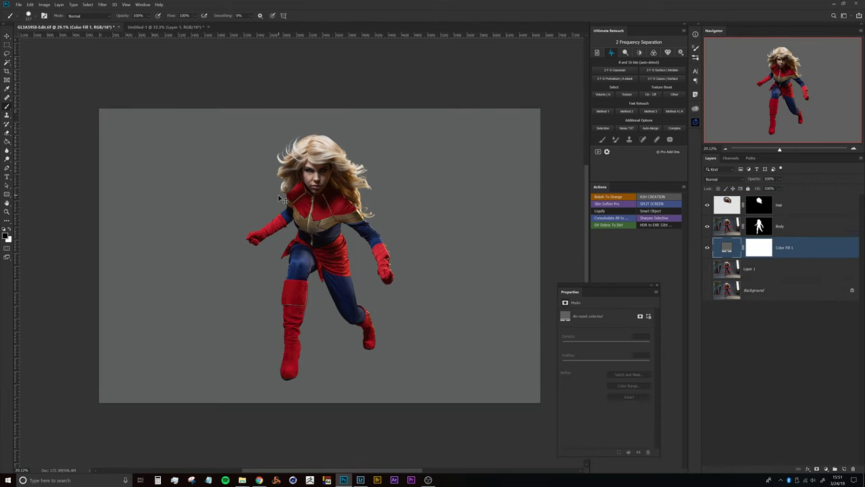
{"action": "key", "text": "ctrl+v"}
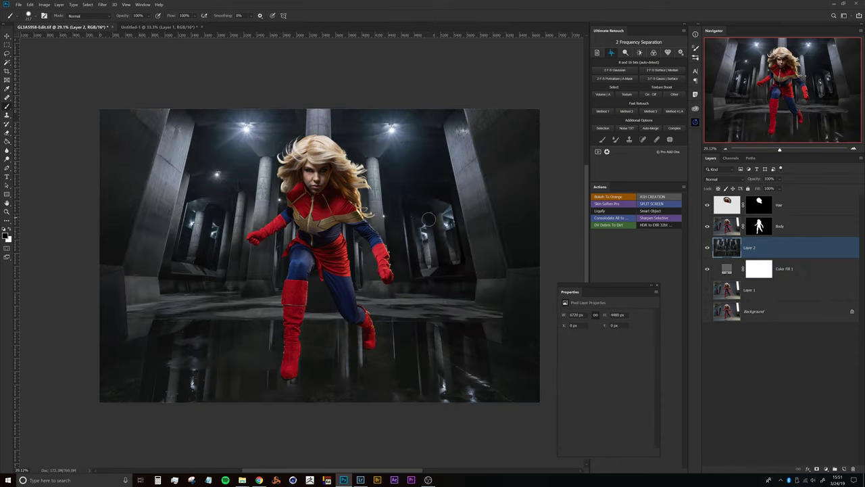
Examine the hair edges against the pillar hall background, including the right-hand strands and the tips over the shoulder.
{"action": "scroll", "coordinate": [330, 154], "scroll_direction": "up", "scroll_amount": 5}
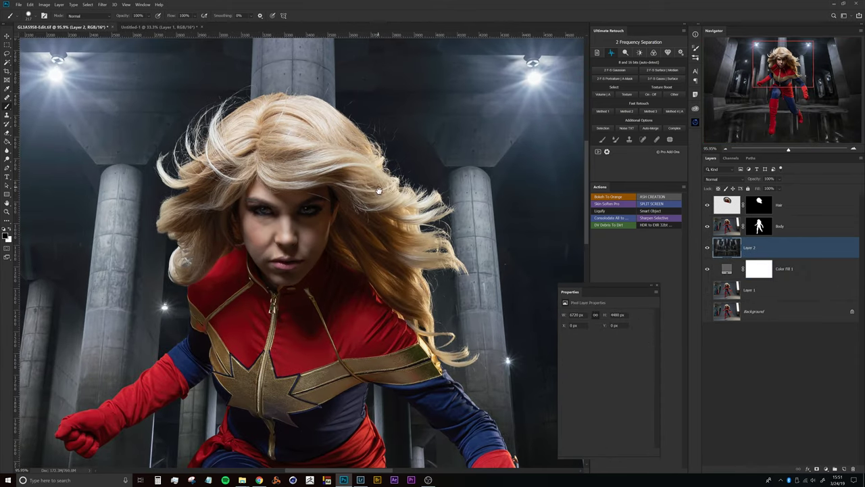
{"action": "left_click_drag", "start_coordinate": [462, 307], "coordinate": [420, 251]}
{"action": "left_click_drag", "start_coordinate": [211, 169], "coordinate": [278, 194]}
{"action": "mouse_move", "coordinate": [262, 139]}
{"action": "left_mouse_down"}
{"action": "mouse_move", "coordinate": [263, 164]}
{"action": "mouse_move", "coordinate": [371, 135]}
{"action": "mouse_move", "coordinate": [363, 199]}
{"action": "left_mouse_up"}
{"action": "left_click_drag", "start_coordinate": [430, 214], "coordinate": [227, 173]}
{"action": "left_click_drag", "start_coordinate": [338, 257], "coordinate": [228, 145]}
{"action": "left_click_drag", "start_coordinate": [369, 264], "coordinate": [330, 168]}
{"action": "left_click_drag", "start_coordinate": [357, 284], "coordinate": [322, 198]}
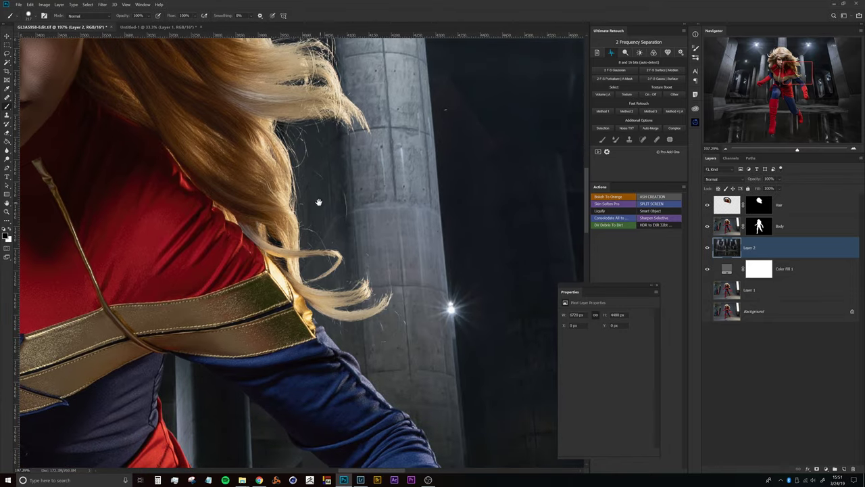
{"action": "scroll", "coordinate": [307, 198], "scroll_direction": "up", "scroll_amount": 8}
{"action": "scroll", "coordinate": [307, 197], "scroll_direction": "left", "scroll_amount": 3}
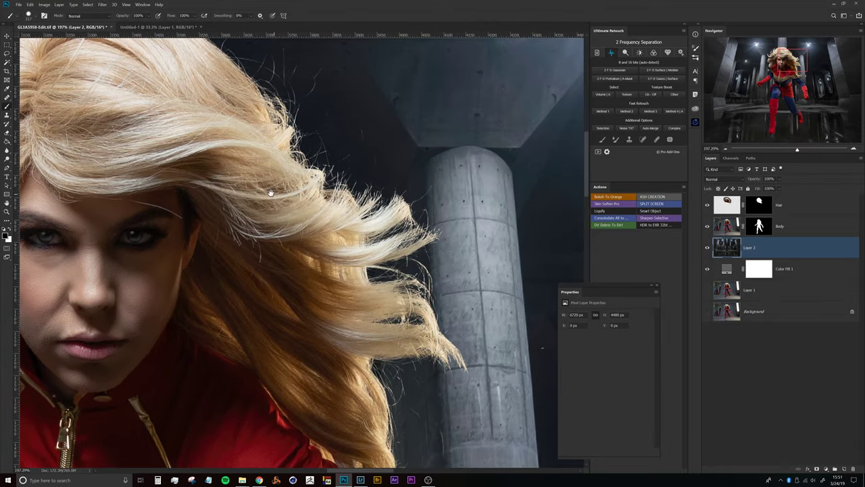
Inspect the fine flyaway hairs around the crown and the left side, and review the whole composite.
{"action": "left_click_drag", "start_coordinate": [270, 192], "coordinate": [407, 302]}
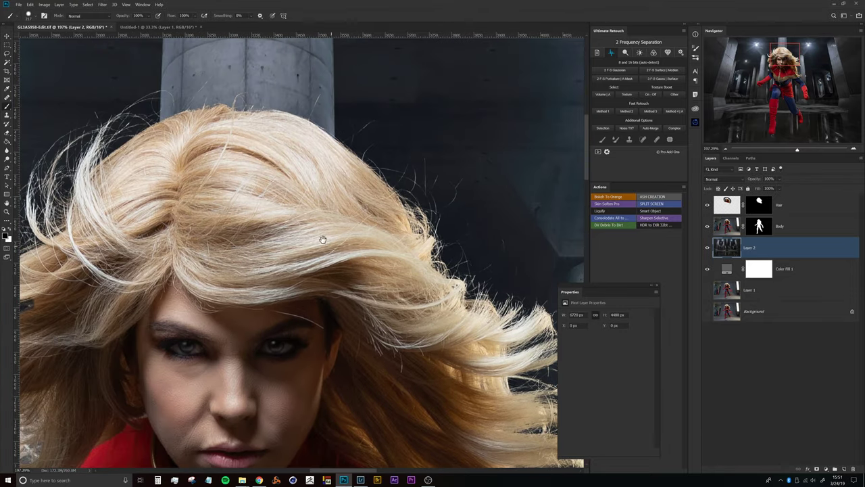
{"action": "left_click_drag", "start_coordinate": [236, 199], "coordinate": [400, 185]}
{"action": "left_click_drag", "start_coordinate": [298, 220], "coordinate": [352, 88]}
{"action": "left_click_drag", "start_coordinate": [288, 262], "coordinate": [269, 171]}
{"action": "left_click_drag", "start_coordinate": [265, 140], "coordinate": [204, 249]}
{"action": "left_click", "coordinate": [232, 235], "text": "alt"}
{"action": "left_click", "coordinate": [232, 234], "text": "alt"}
{"action": "left_click", "coordinate": [231, 235], "text": "alt"}
{"action": "left_click_drag", "start_coordinate": [289, 311], "coordinate": [332, 204]}
{"action": "left_click", "coordinate": [330, 184], "text": "alt"}
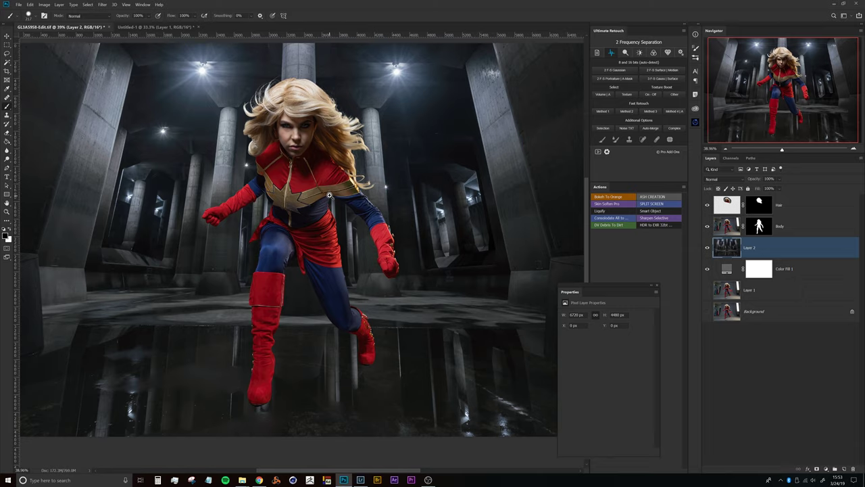
{"action": "scroll", "coordinate": [332, 200], "scroll_direction": "up", "scroll_amount": 3}
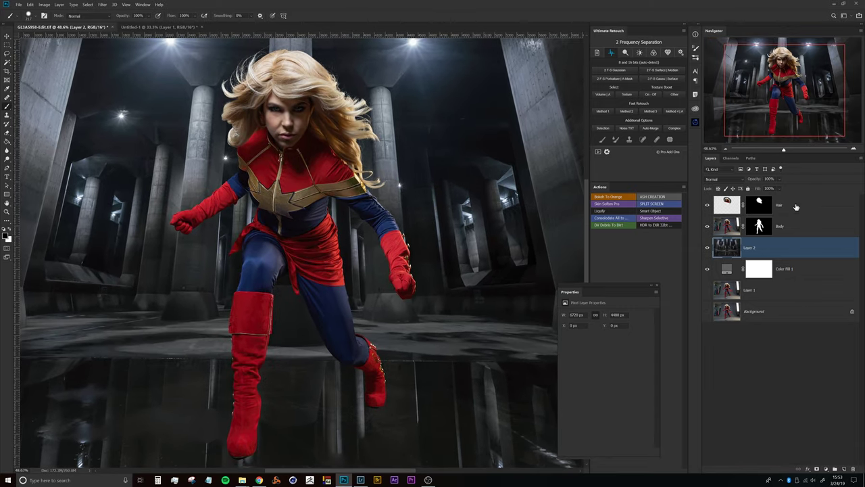
Combine the Hair and Body layers into a single smart object above the pillar hall background.
{"action": "left_click", "coordinate": [740, 203]}
{"action": "left_click", "coordinate": [782, 227], "text": "shift"}
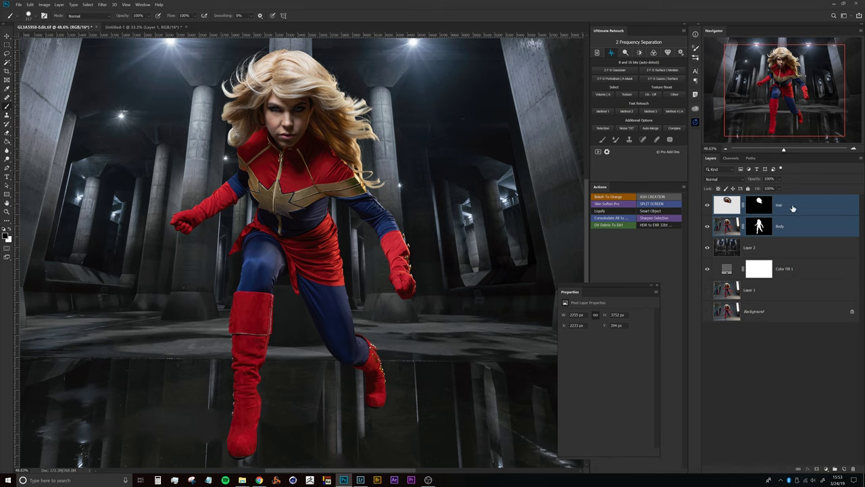
{"action": "right_click", "coordinate": [794, 210]}
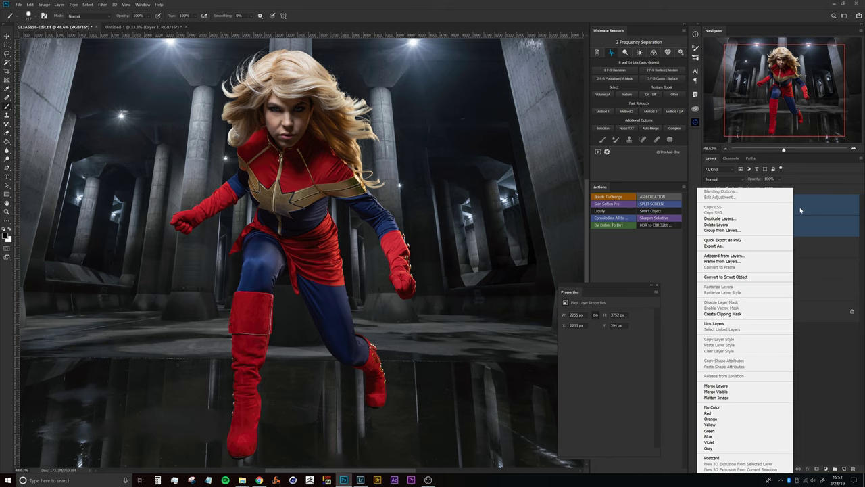
{"action": "left_click", "coordinate": [744, 277]}
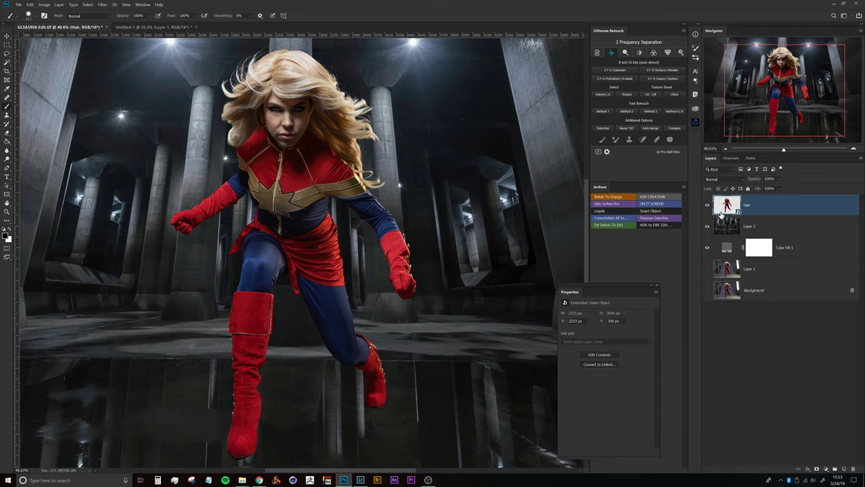
{"action": "left_click_drag", "start_coordinate": [374, 183], "coordinate": [341, 158]}
{"action": "scroll", "coordinate": [341, 158], "scroll_direction": "up", "scroll_amount": 1}
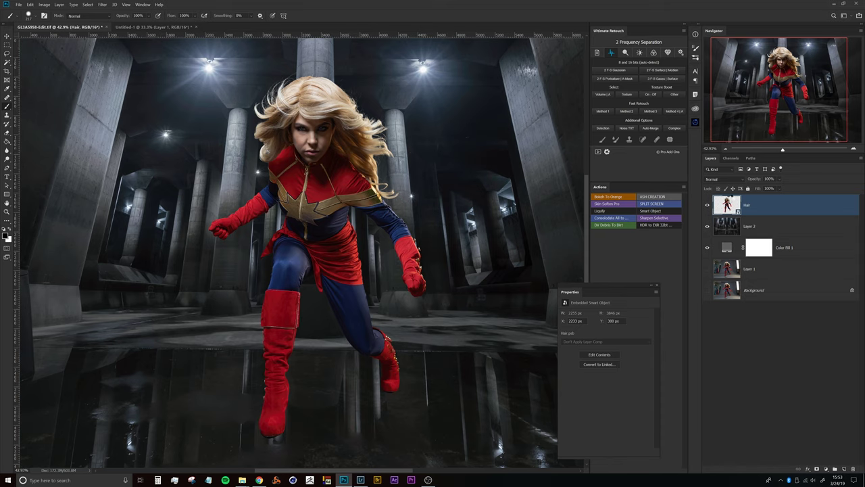
Open the smart object's contents, examine the masked Hair and Body layers inside, and return to the composite document.
{"action": "double_click", "coordinate": [717, 211]}
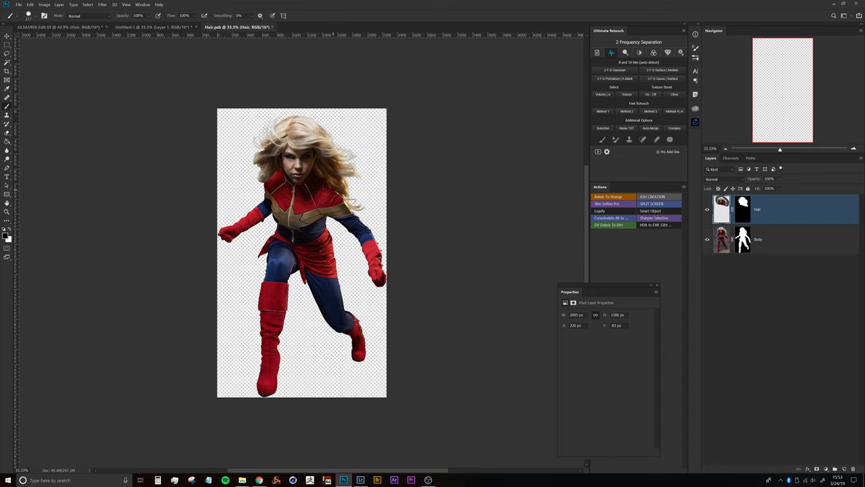
{"action": "scroll", "coordinate": [305, 137], "scroll_direction": "up", "scroll_amount": 4}
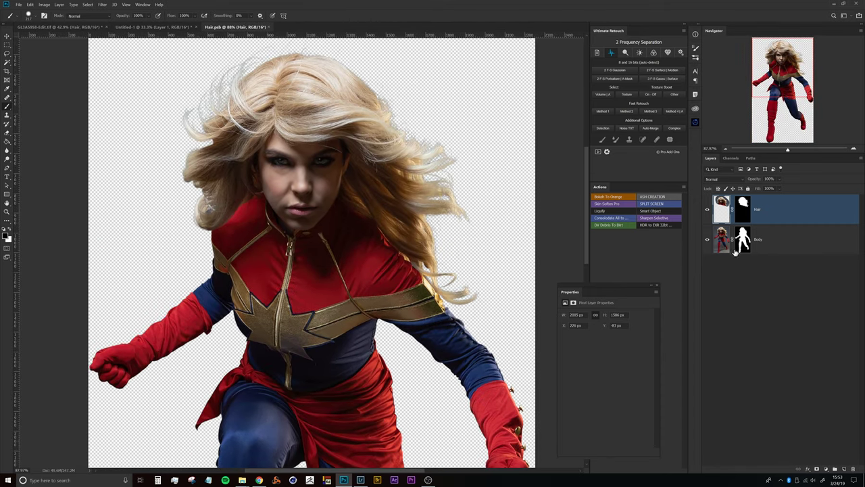
{"action": "scroll", "coordinate": [373, 139], "scroll_direction": "up", "scroll_amount": 3}
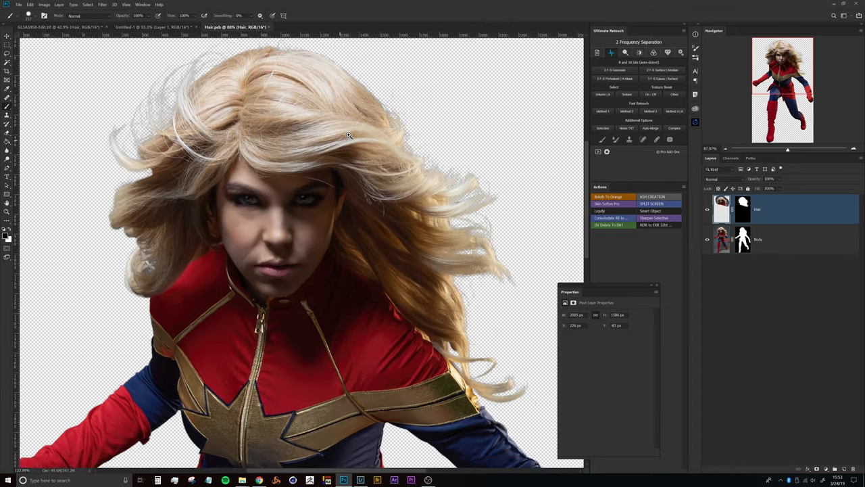
{"action": "scroll", "coordinate": [341, 162], "scroll_direction": "down", "scroll_amount": 5}
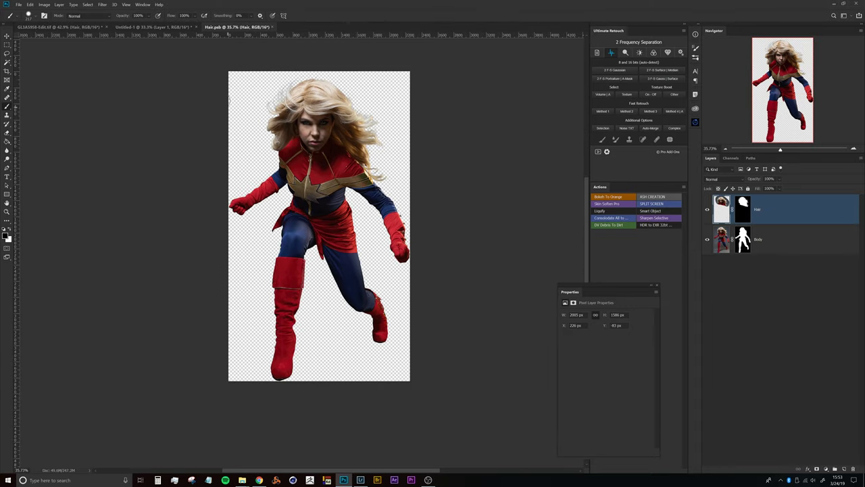
{"action": "left_click", "coordinate": [98, 28]}
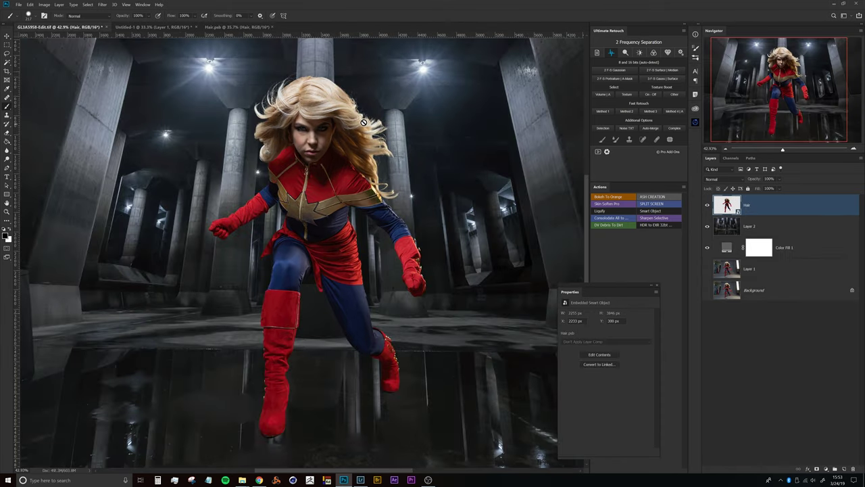